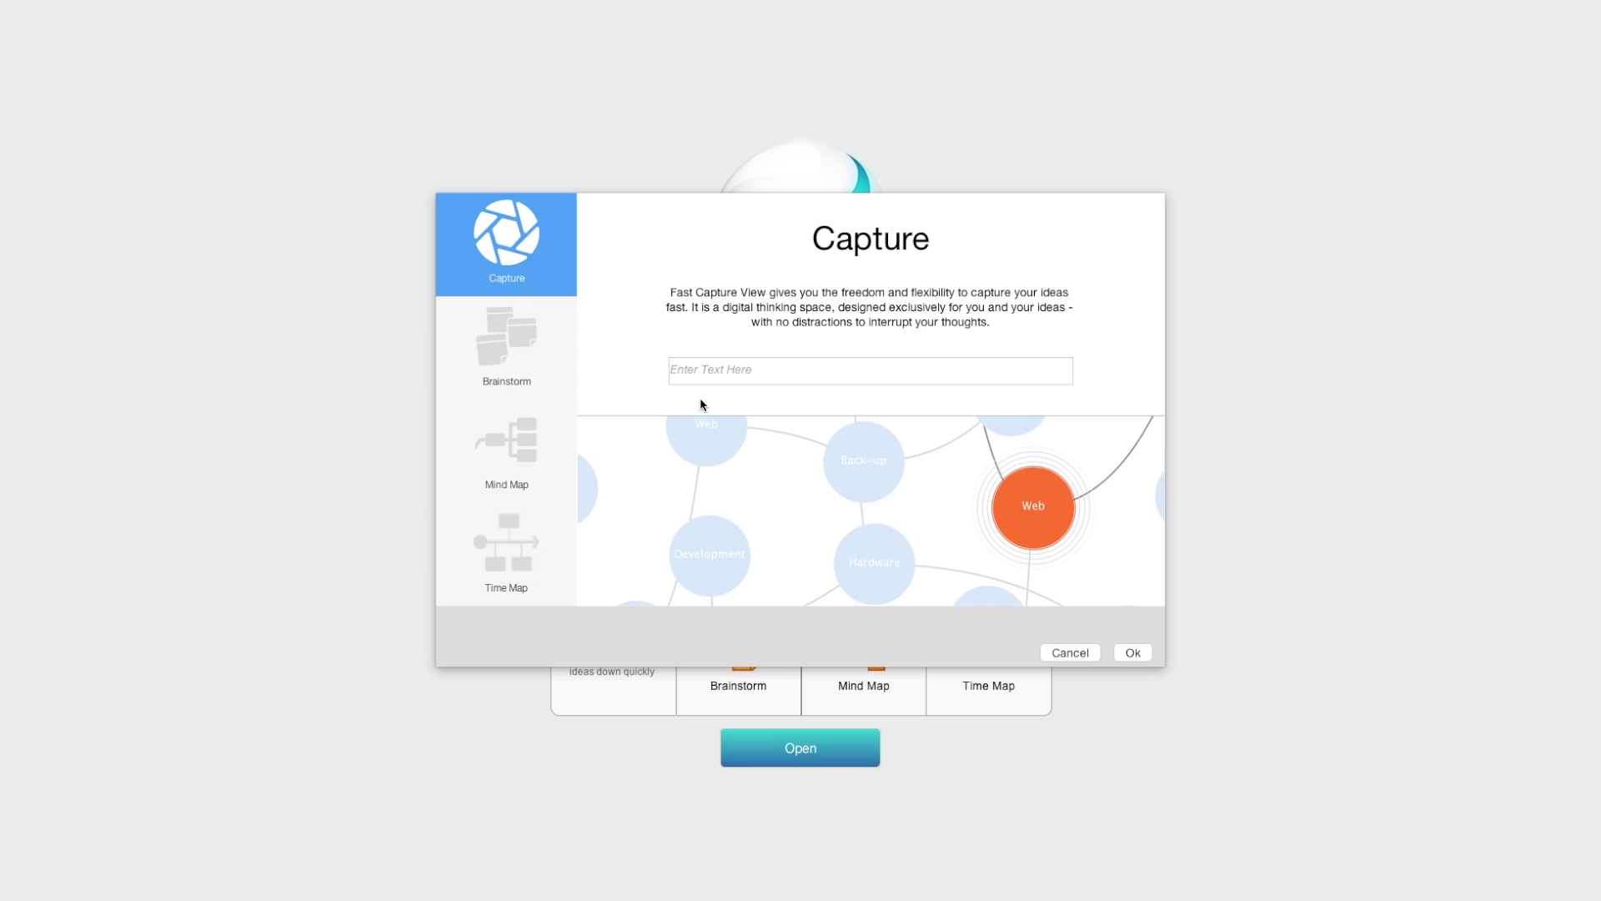
# Enter 'Fast Capture' as the capture map's central idea text
pyautogui.click(705, 372)
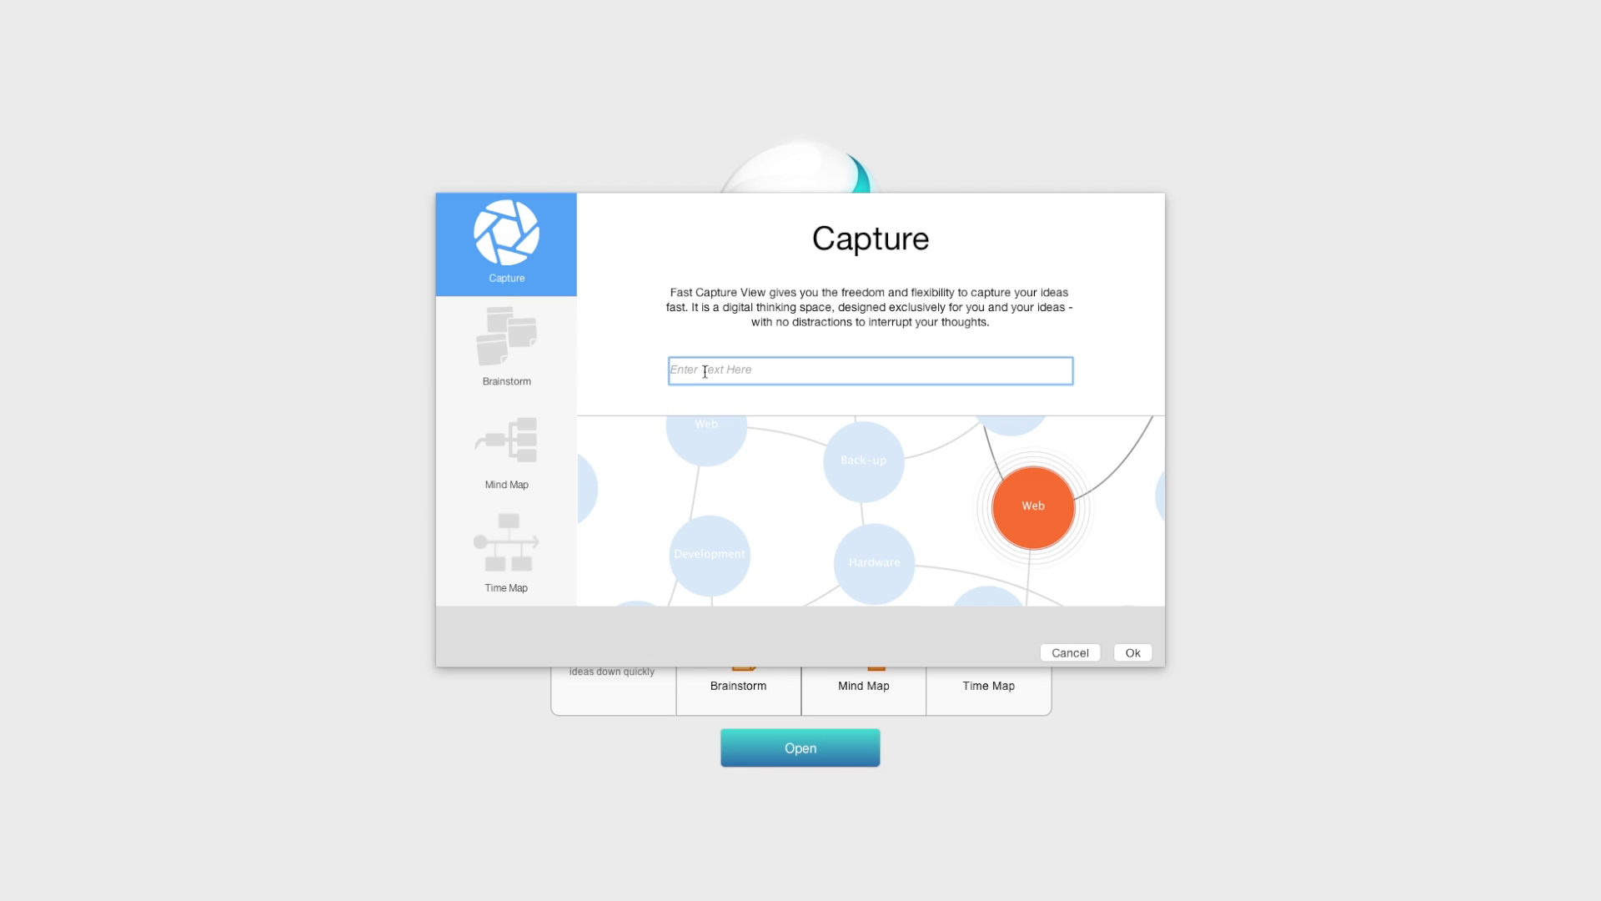
pyautogui.write('Fa')
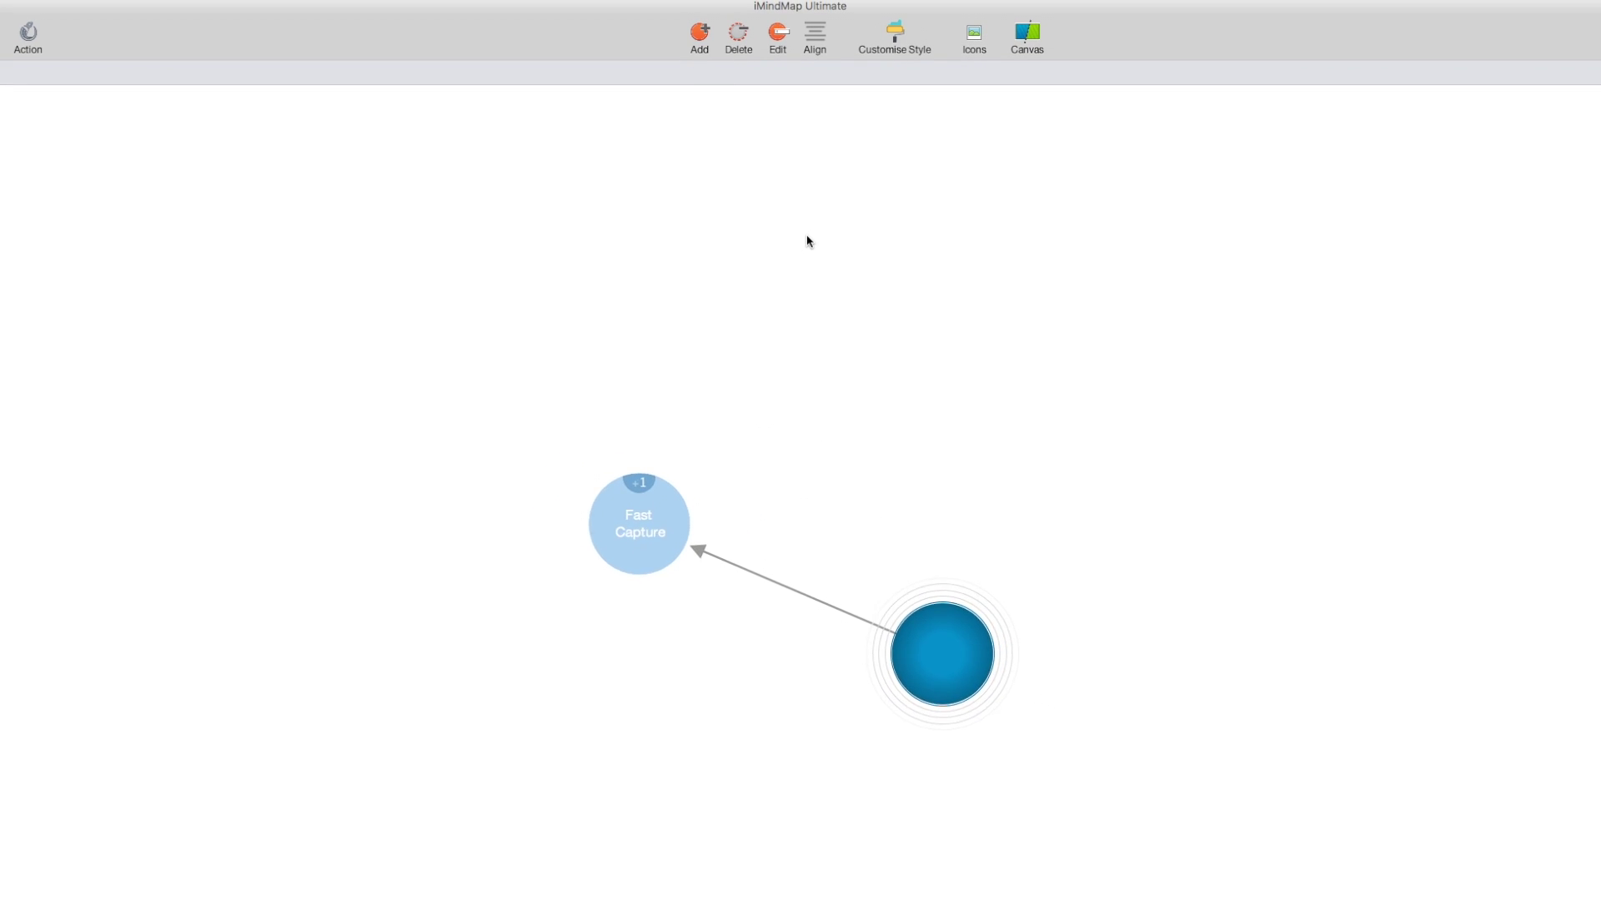
# Create two ideas under Fast Capture labelled 'Quick' and 'Intuitive'
pyautogui.write('Quick')
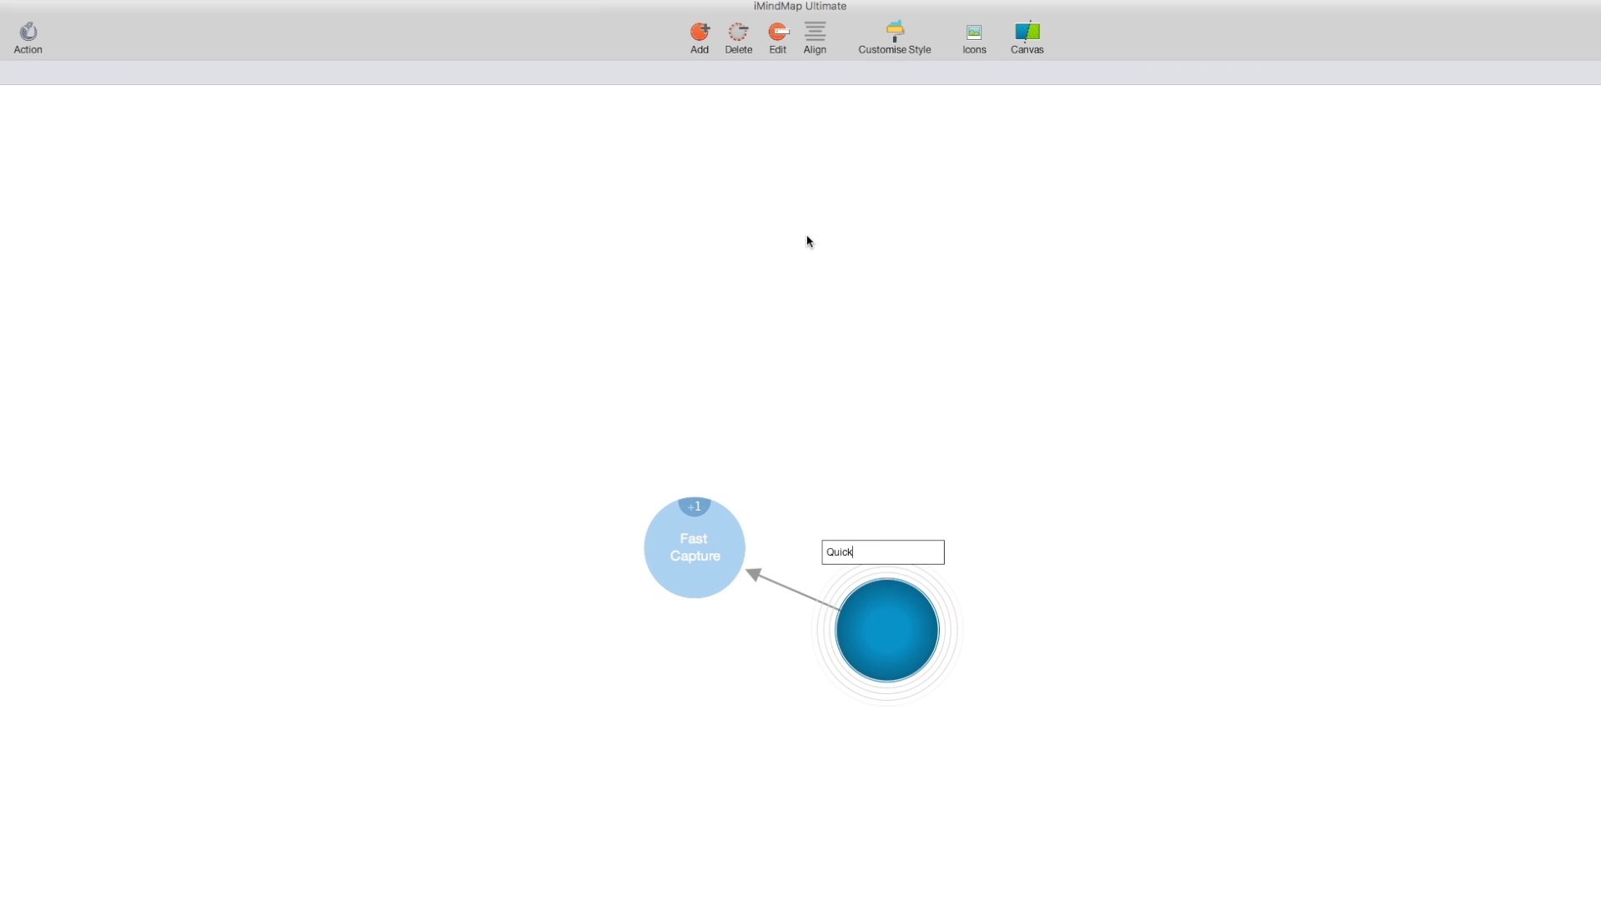
pyautogui.press('Return')
pyautogui.click(711, 550)
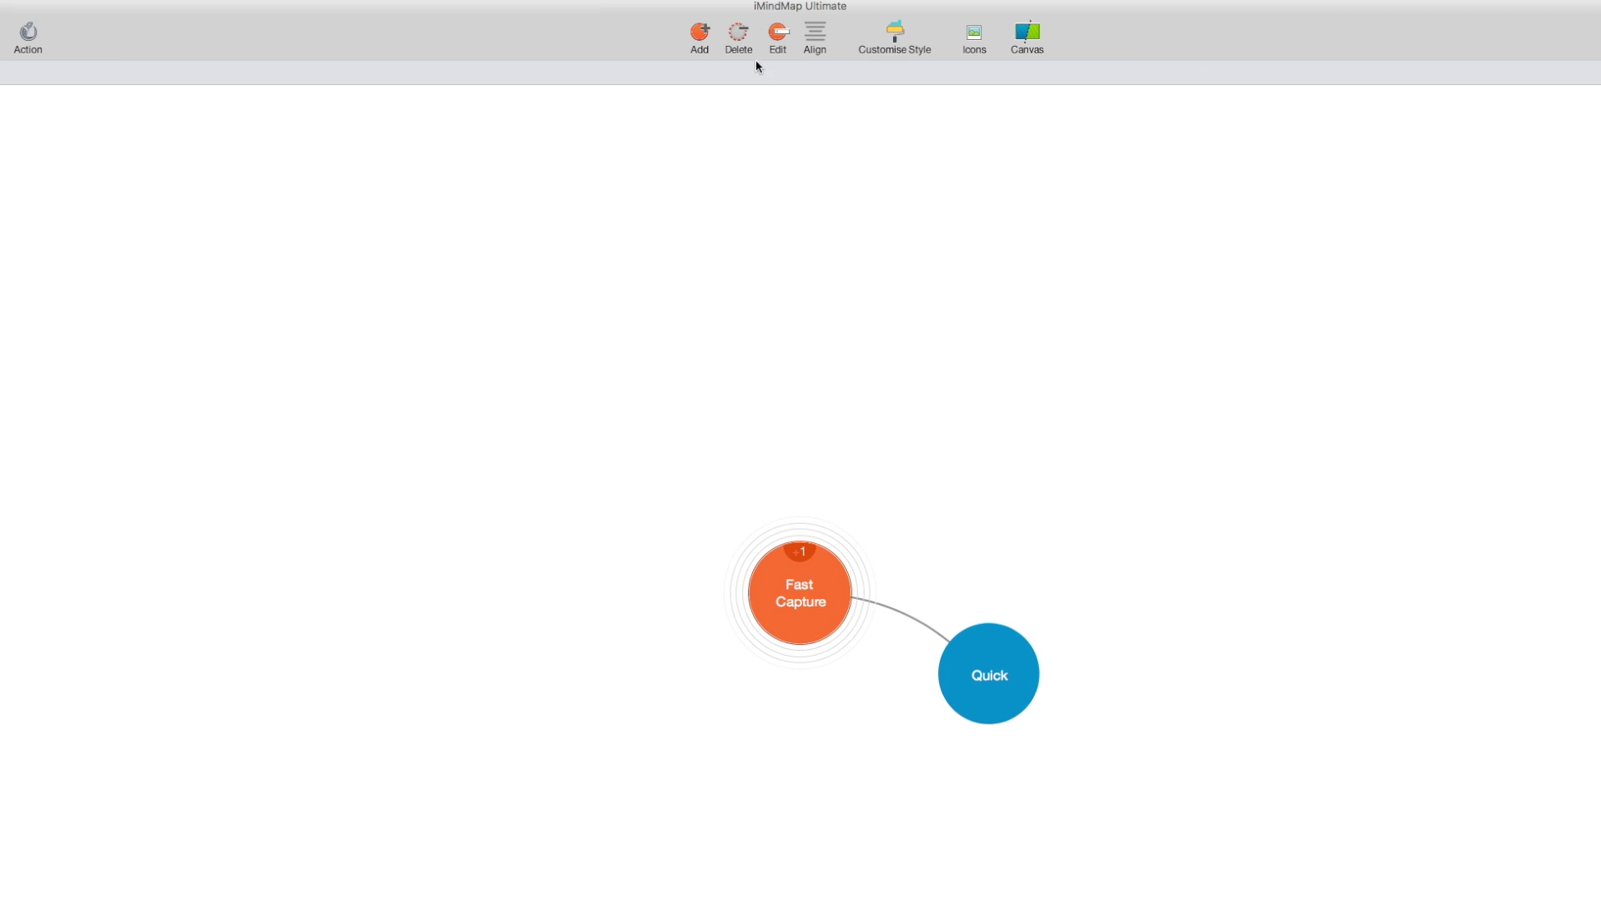
pyautogui.click(704, 42)
pyautogui.click(701, 35)
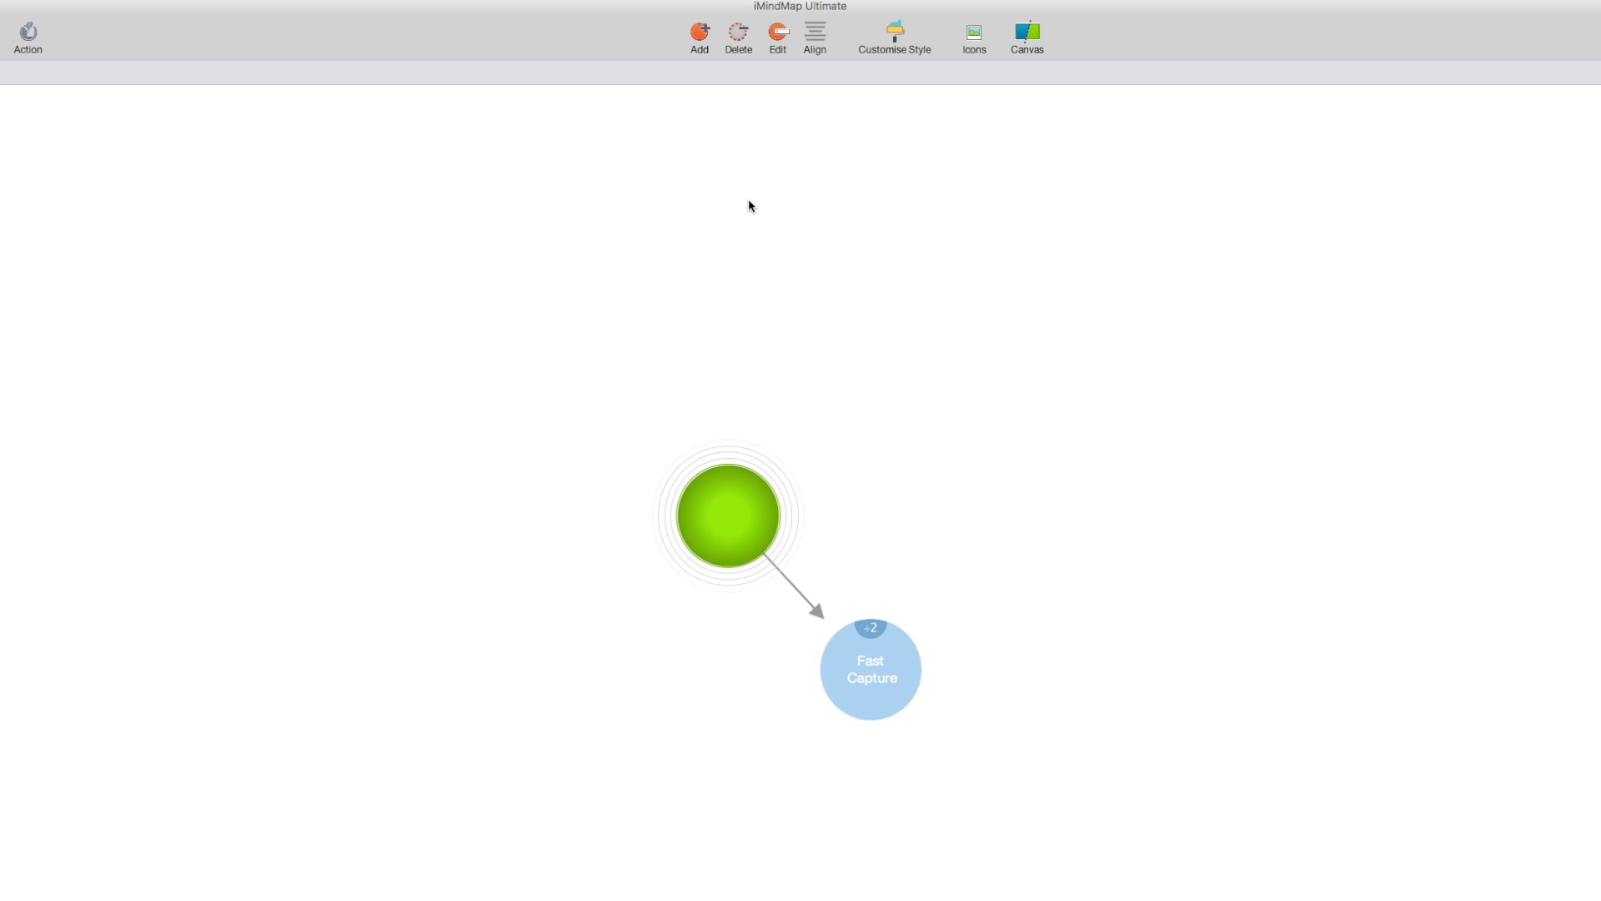
pyautogui.write('Int')
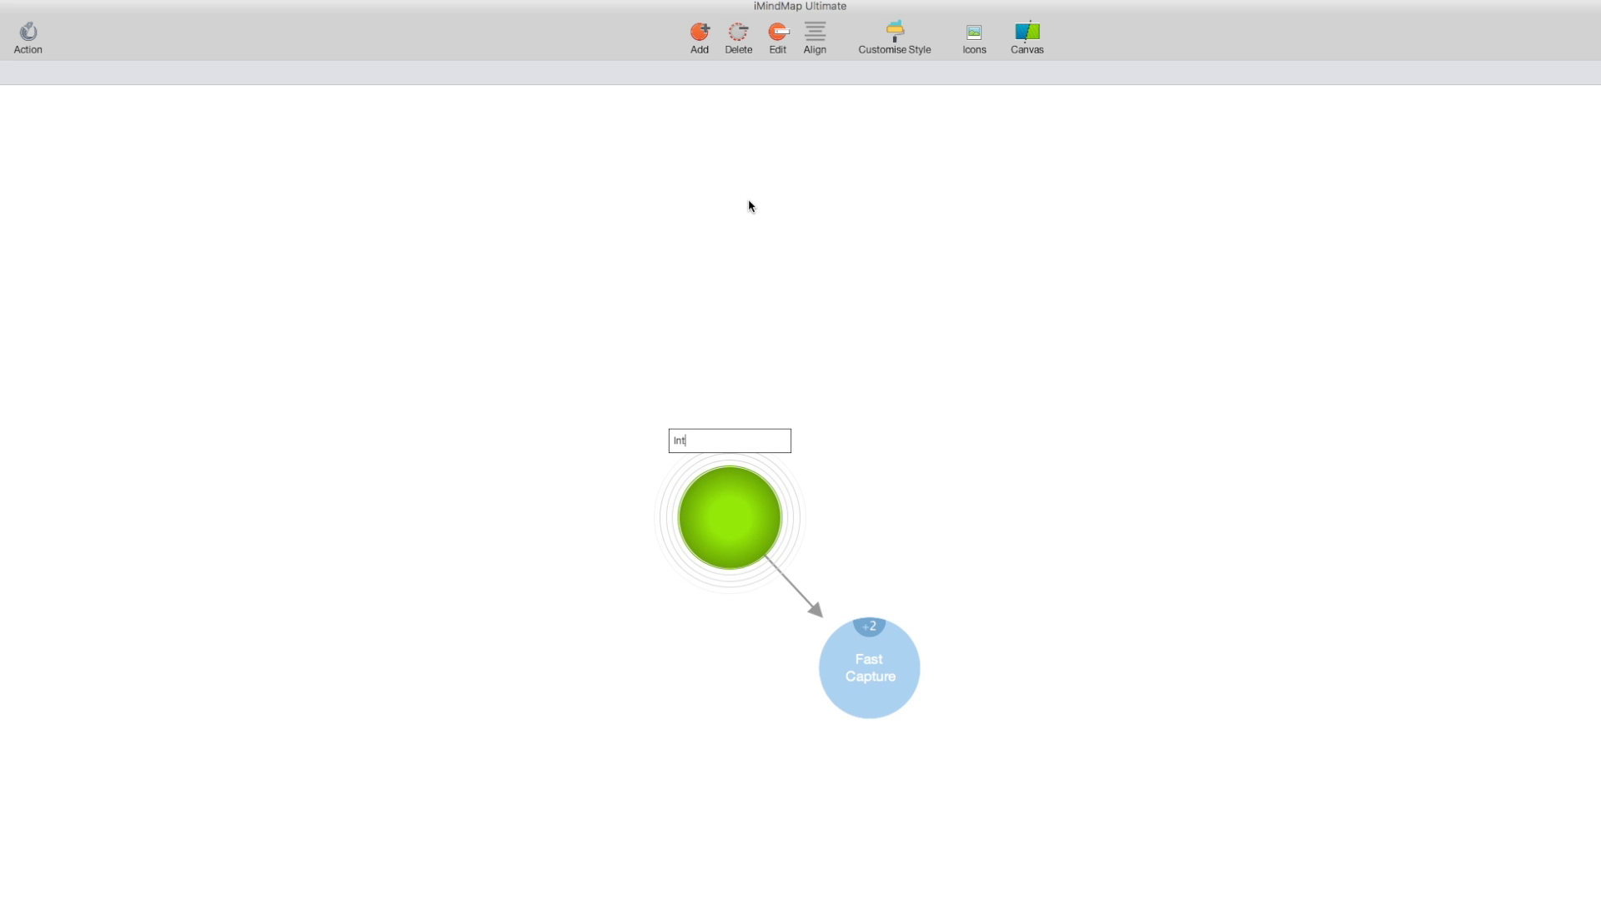
pyautogui.write('uitive')
pyautogui.press('Return')
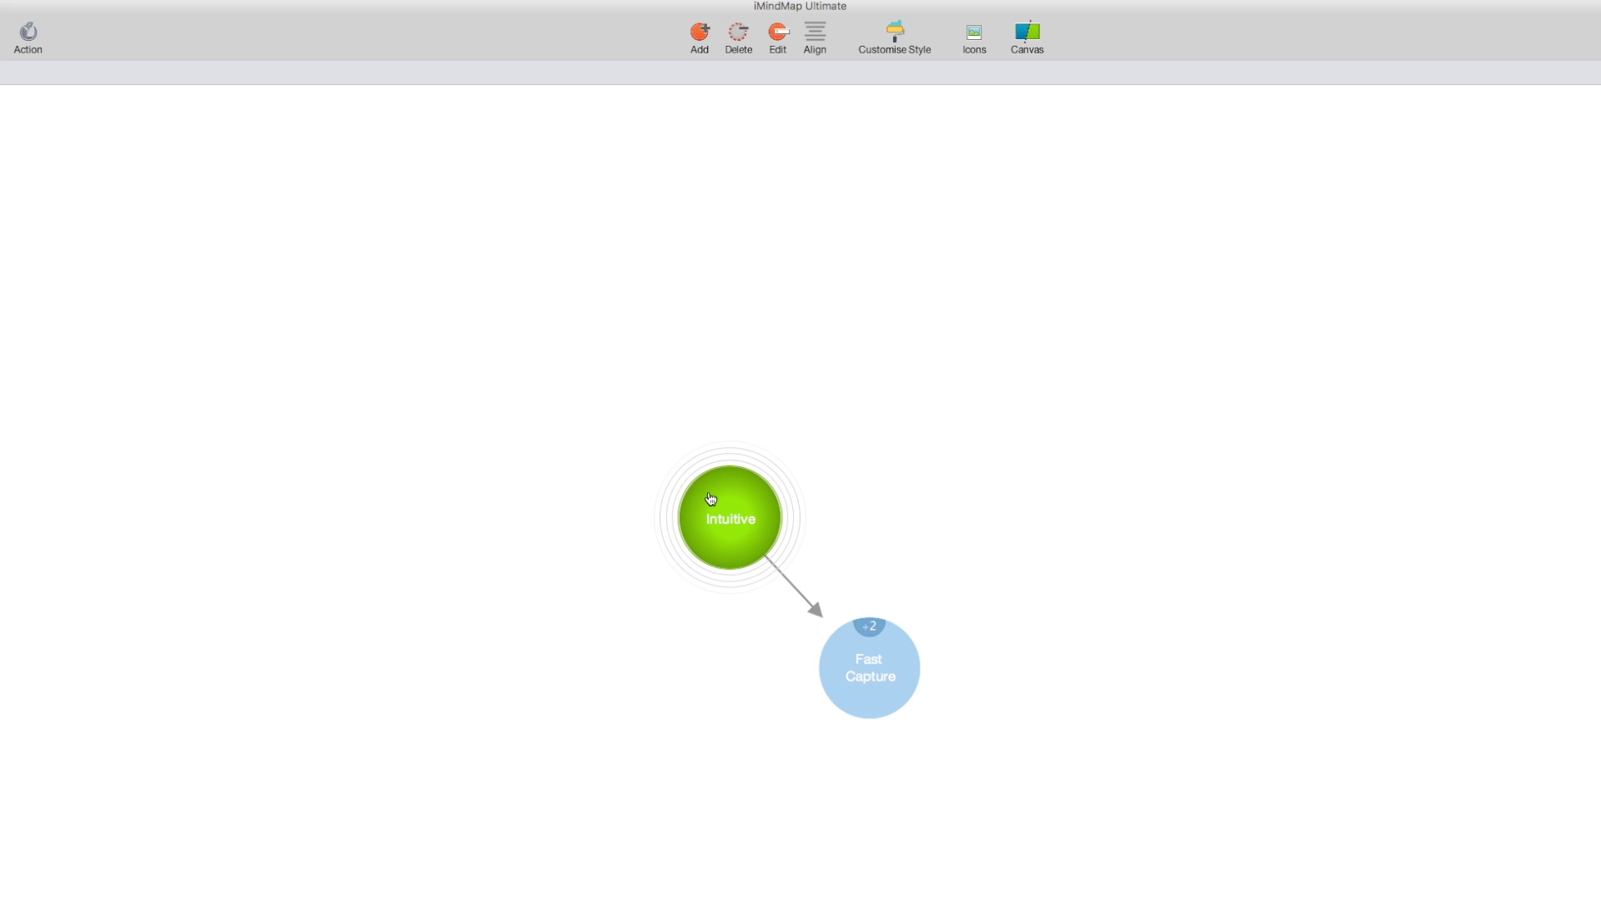
pyautogui.click(867, 672)
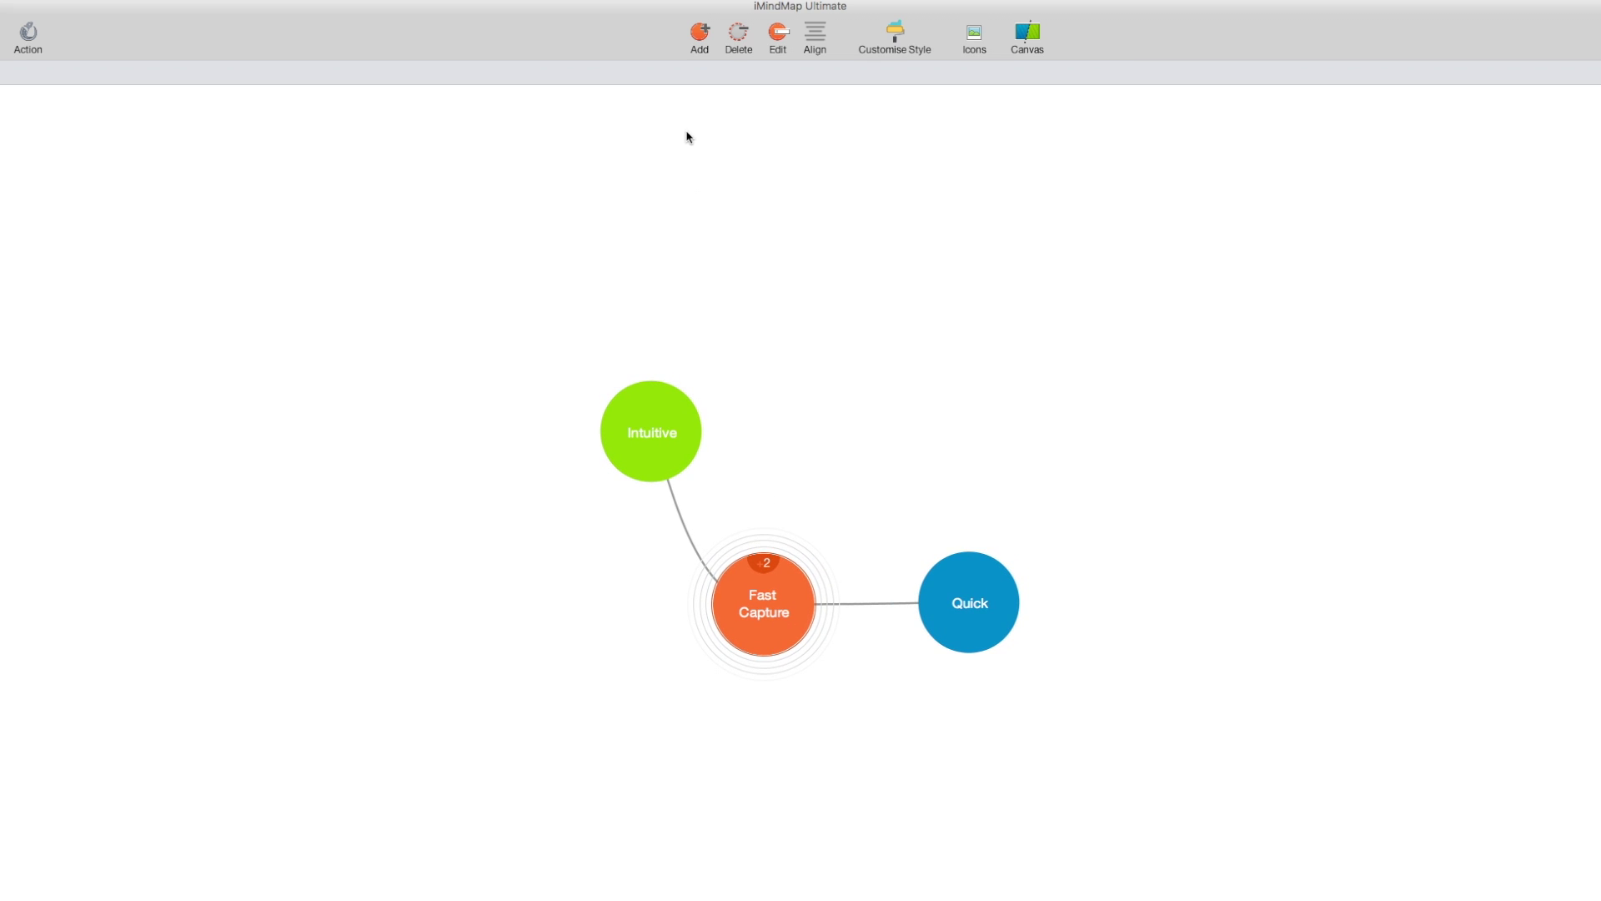
# Create two more Fast Capture ideas labelled 'Colourful' and 'User-friendly'
pyautogui.click(701, 35)
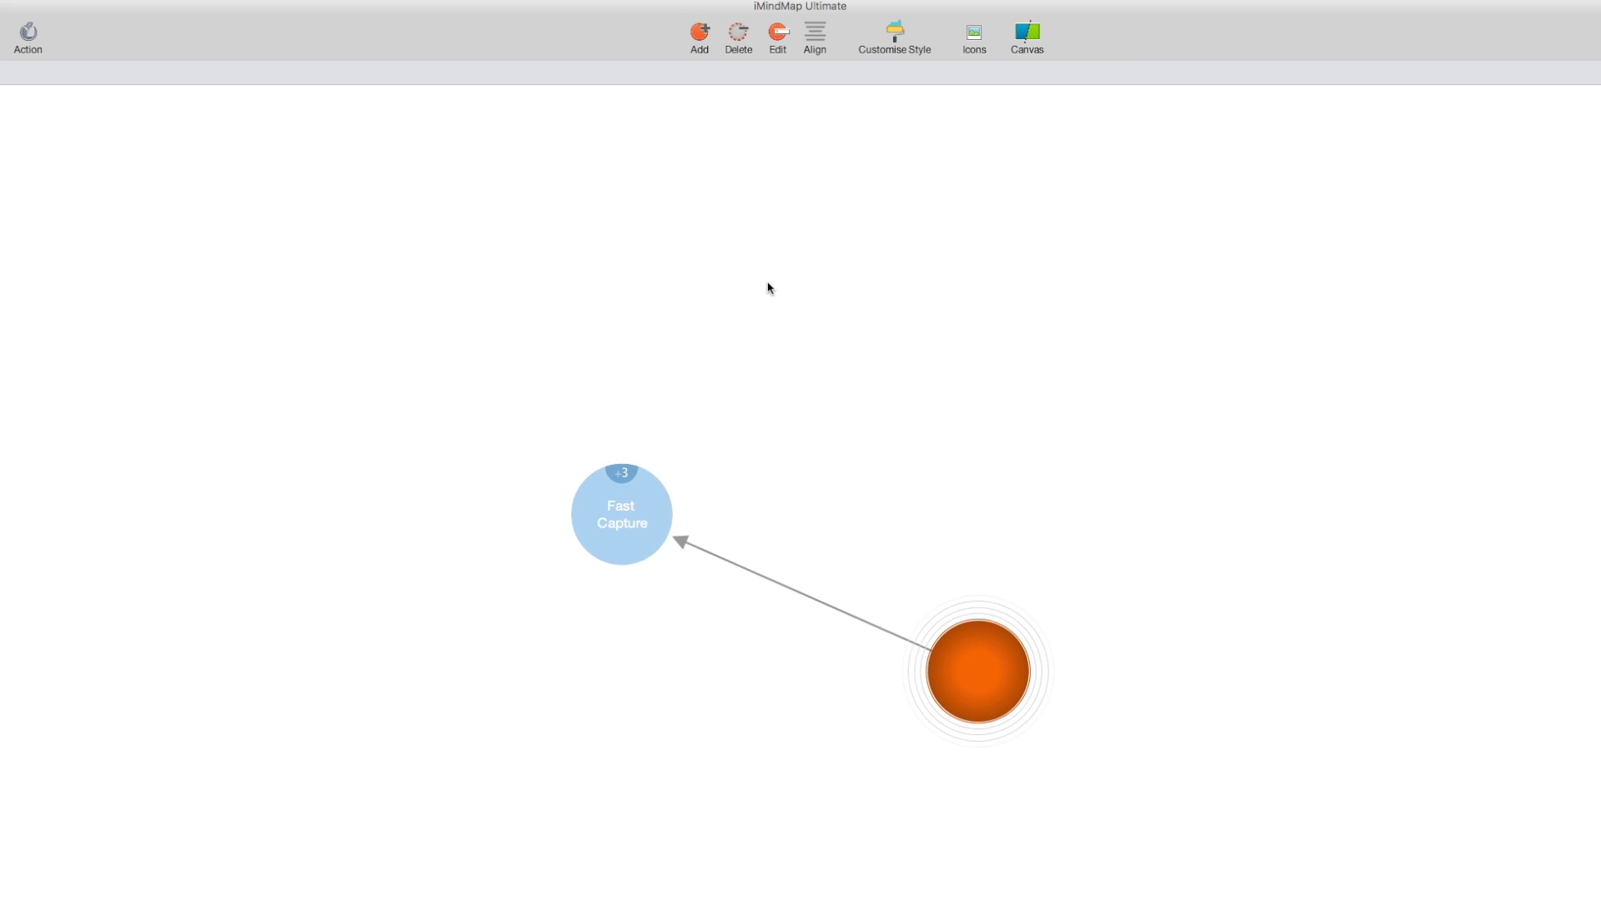
pyautogui.write('Colourful')
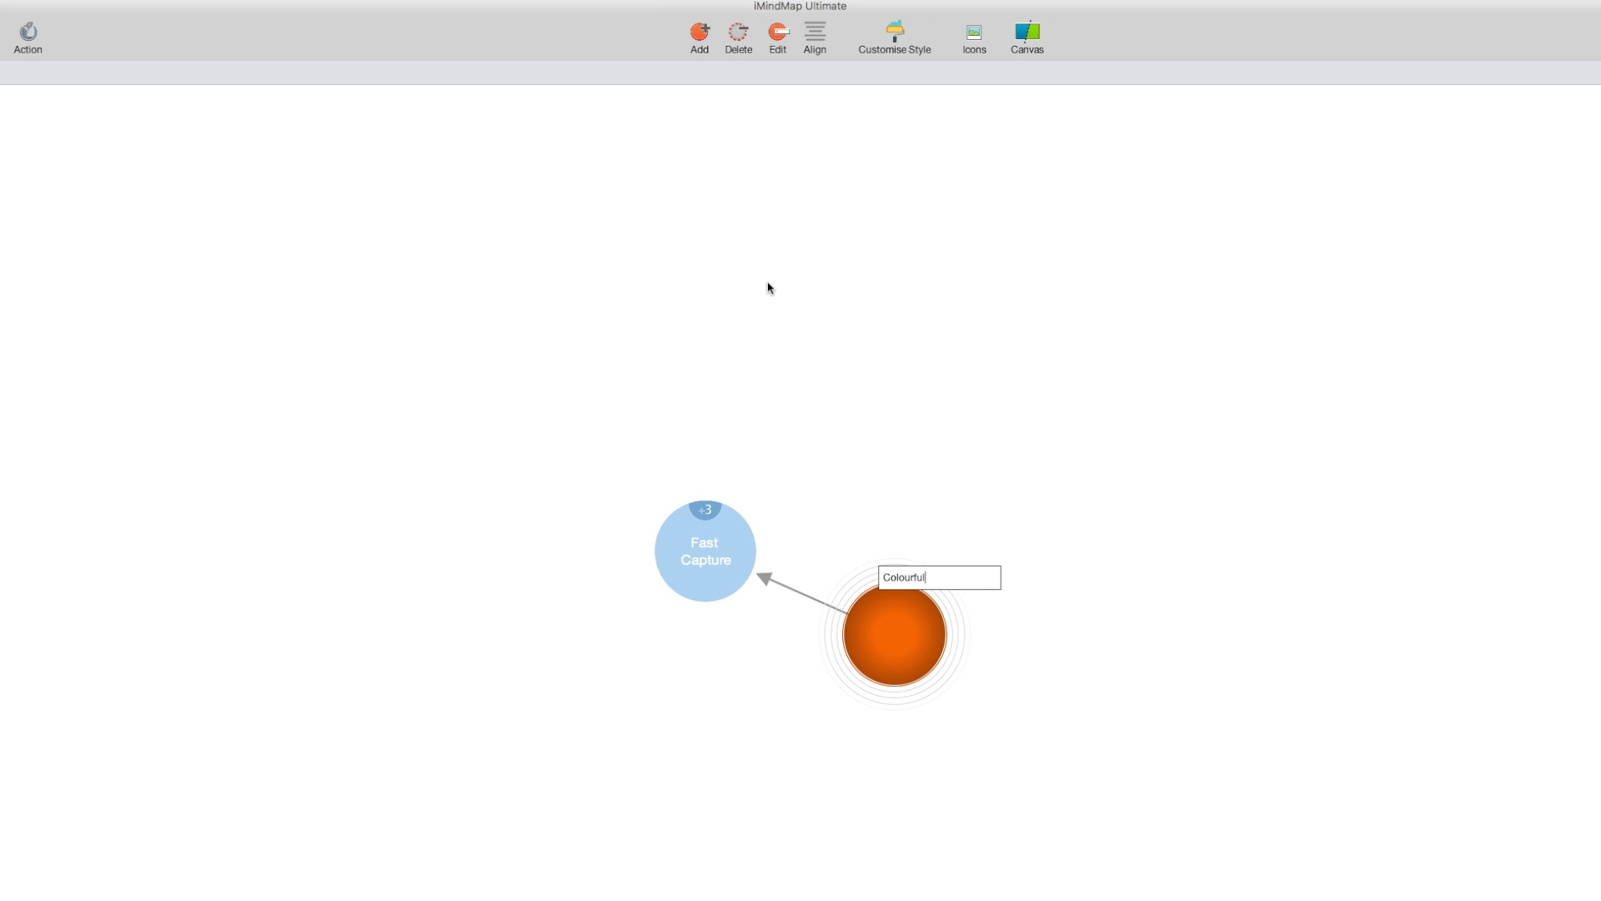
pyautogui.press('Return')
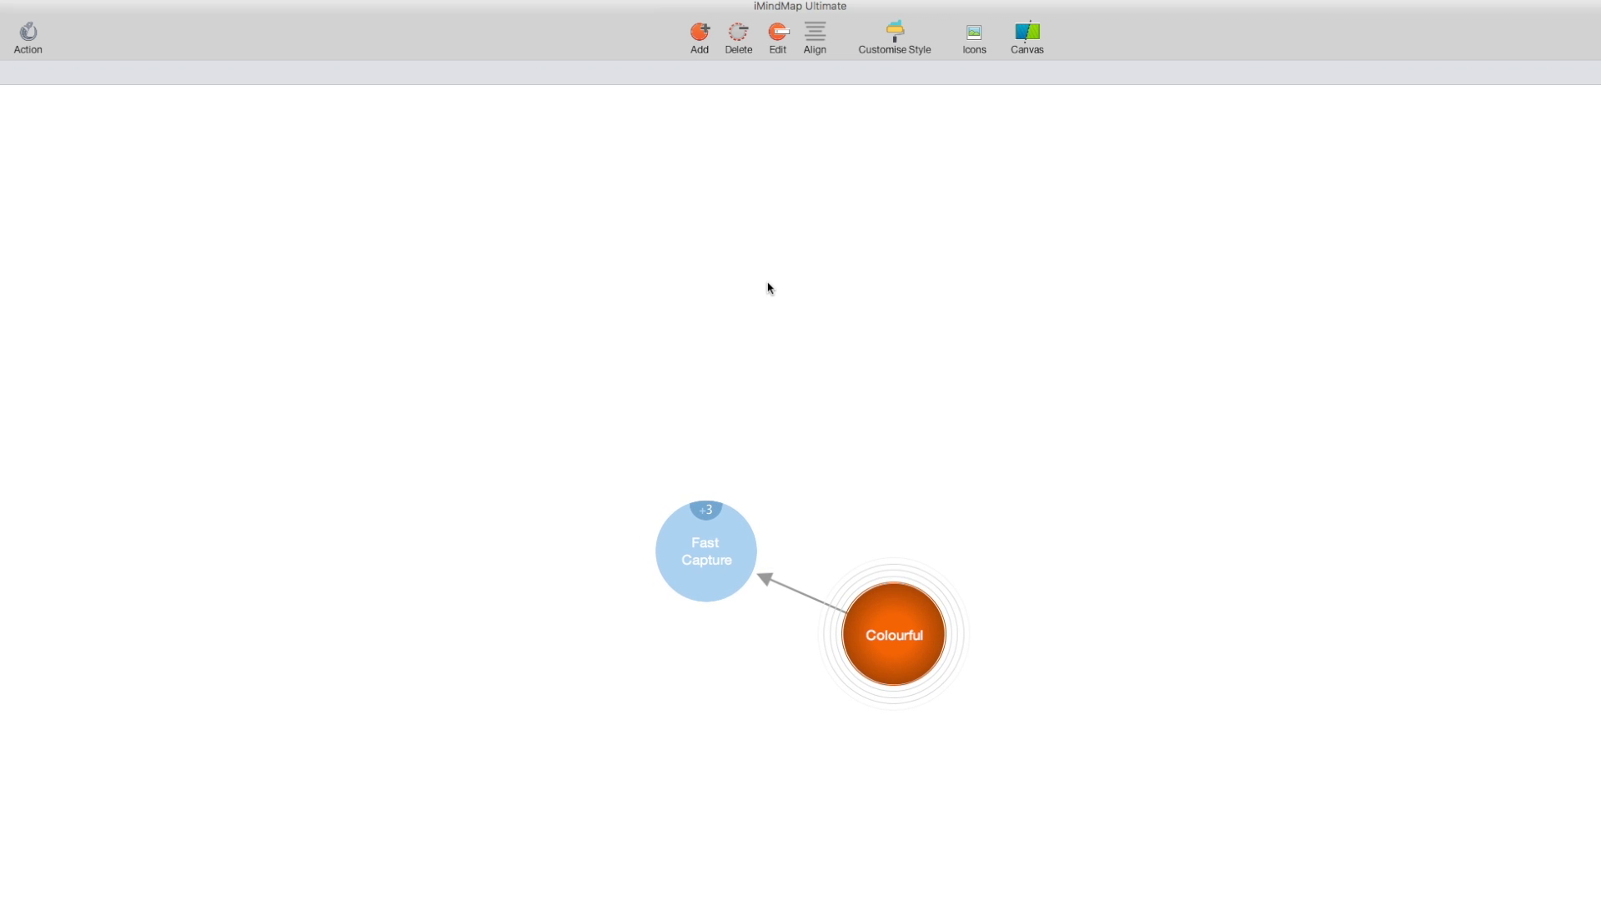
pyautogui.click(708, 575)
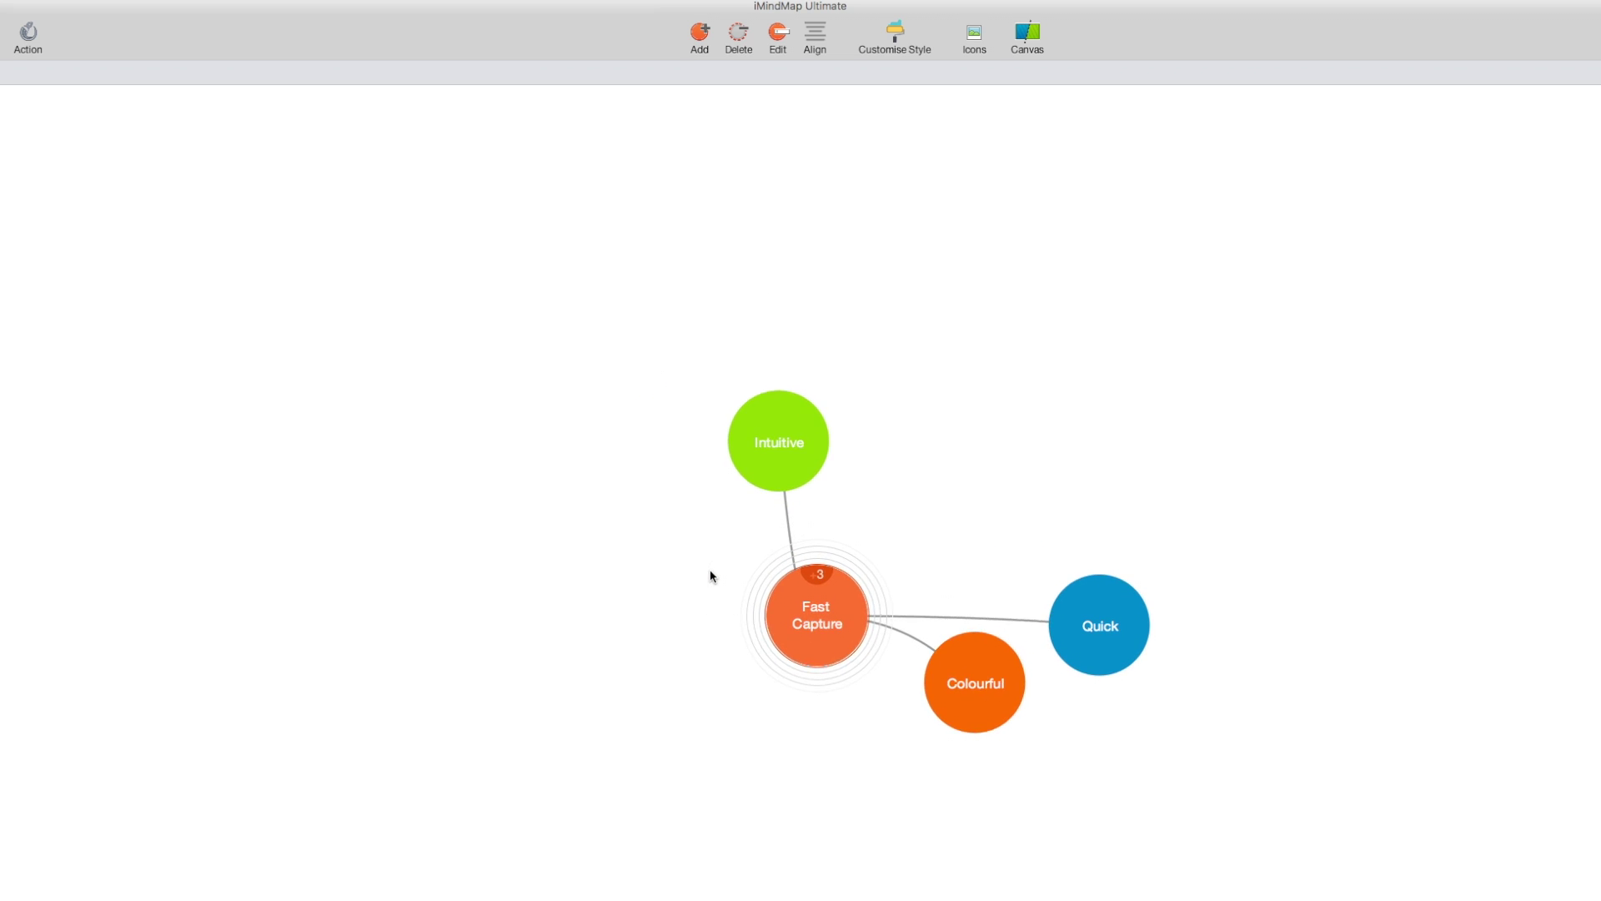
pyautogui.click(699, 40)
pyautogui.write('Use')
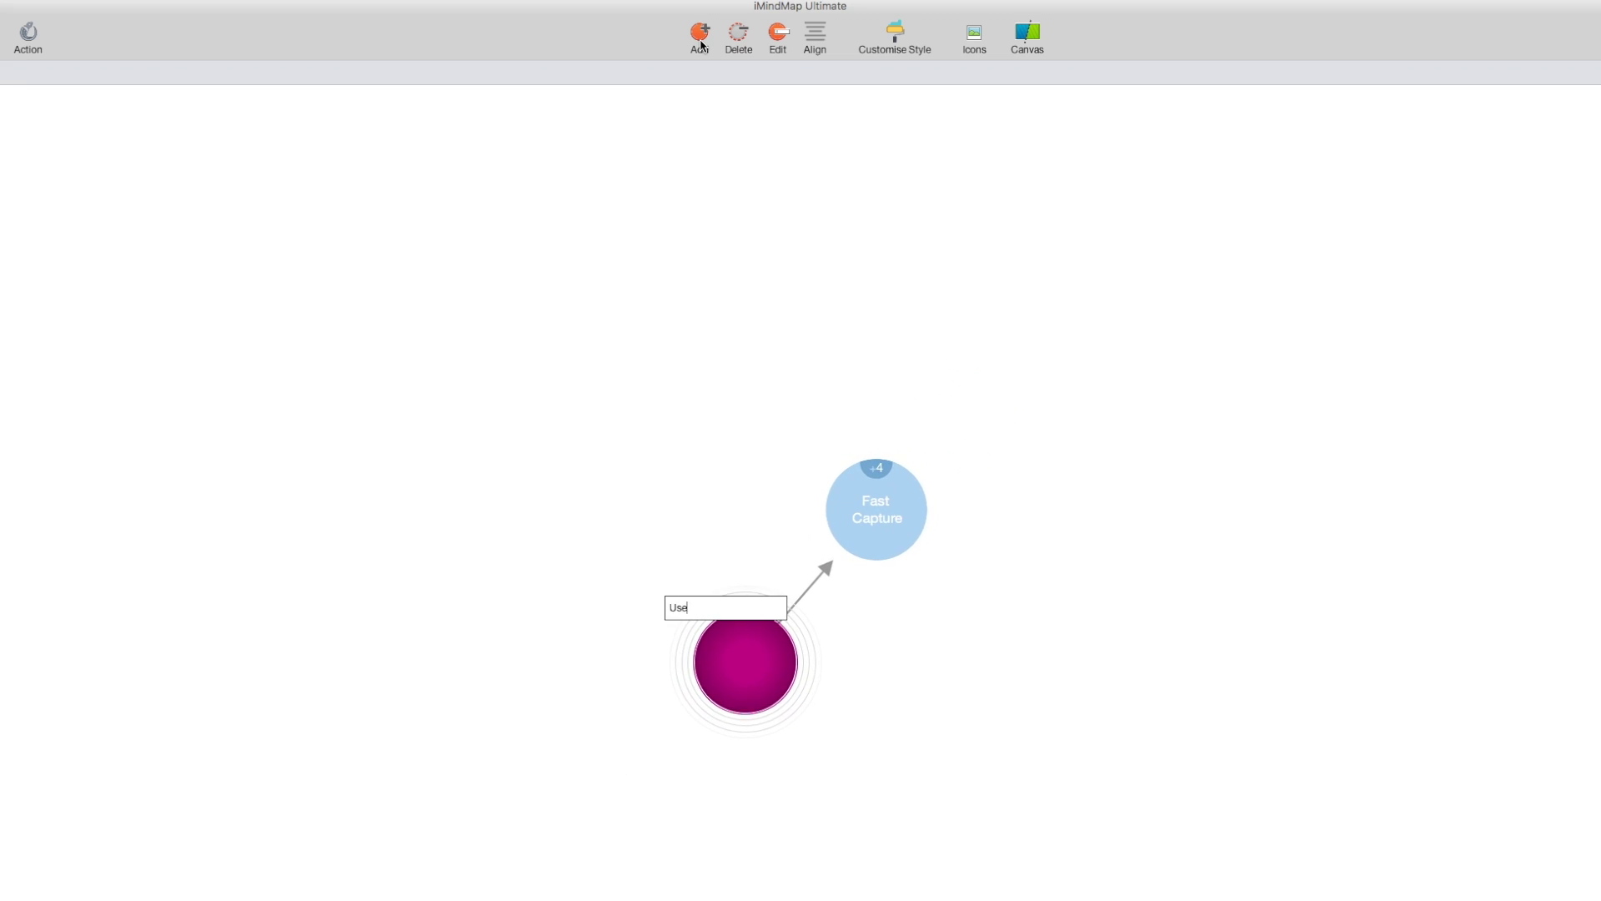
pyautogui.write('r-friendly')
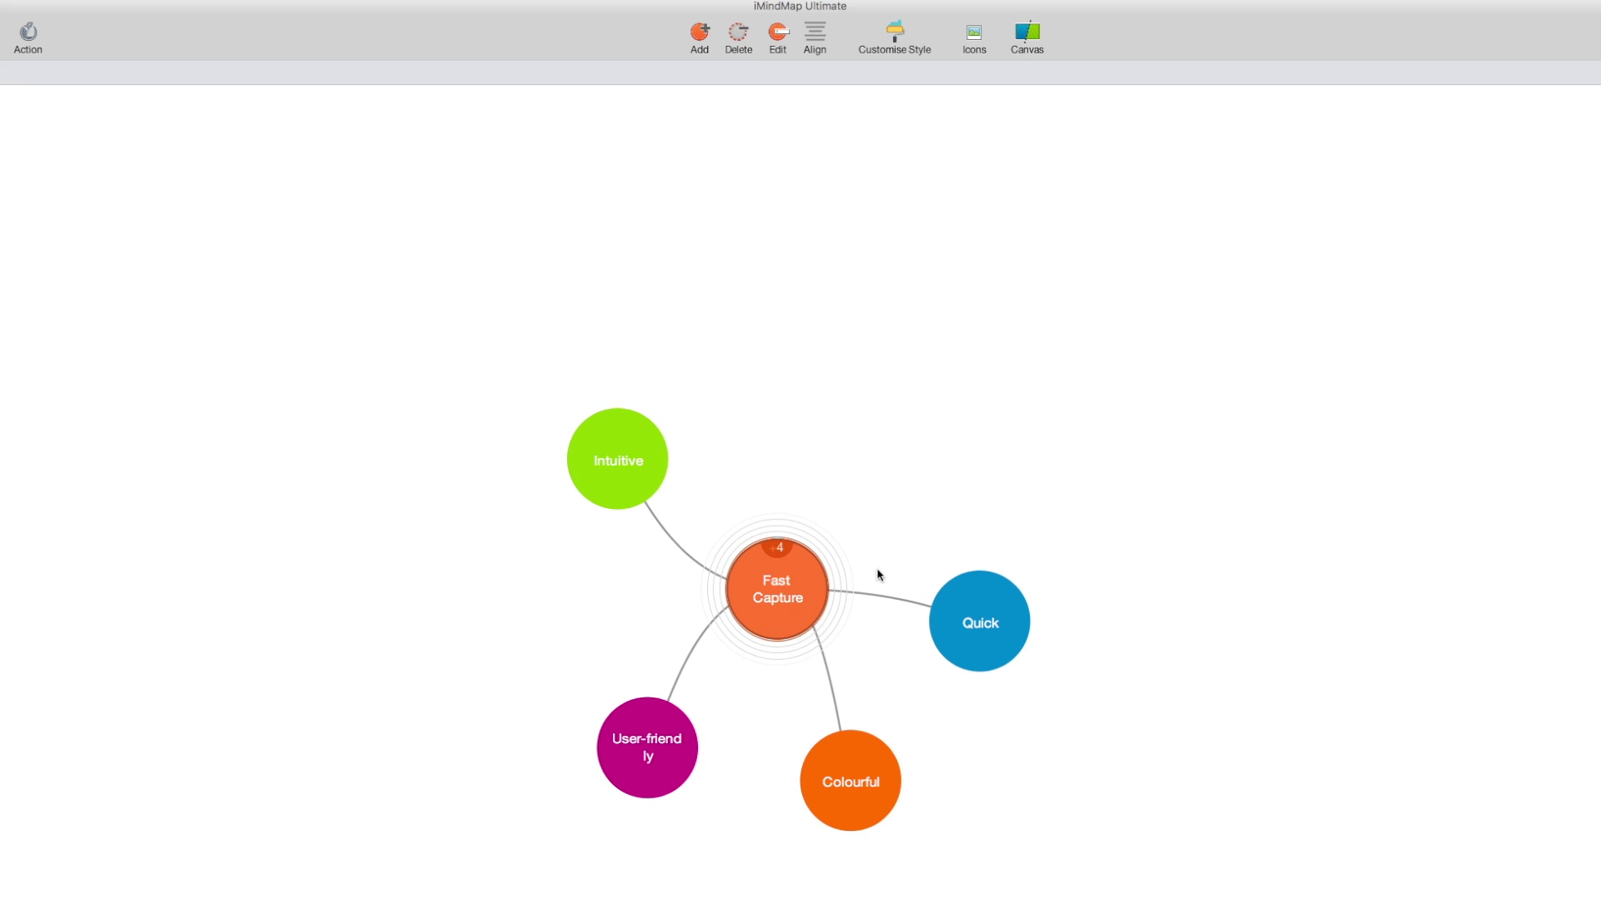
# Drag Quick higher, Intuitive and User-friendly up-left, and Colourful to the right
pyautogui.moveTo(977, 617); pyautogui.dragTo(953, 476)
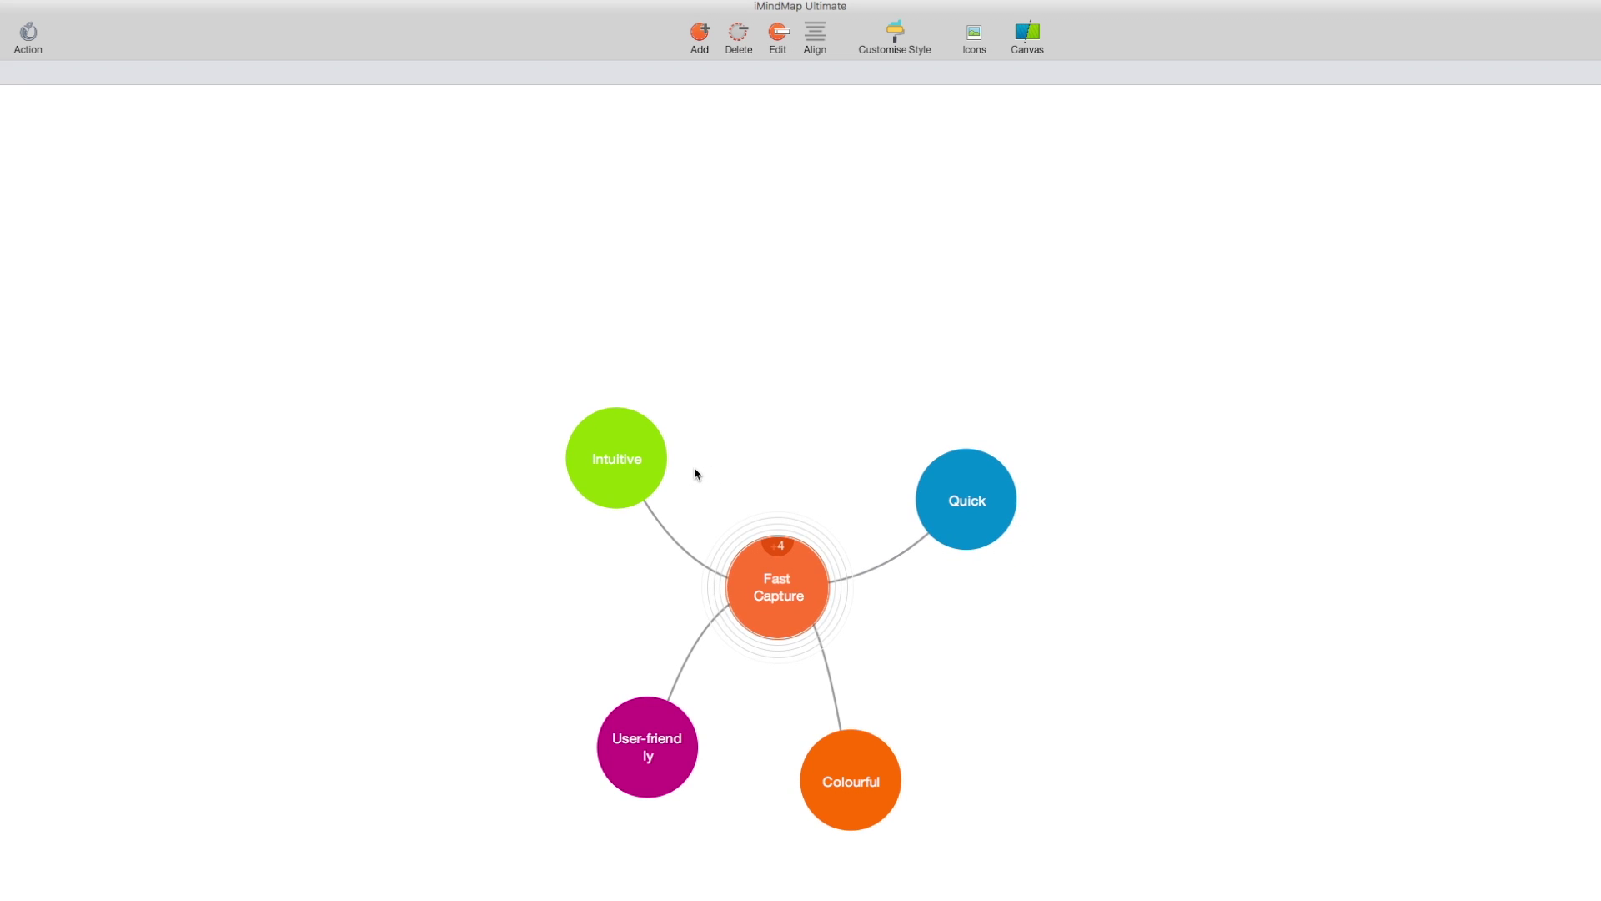
pyautogui.moveTo(638, 458); pyautogui.dragTo(662, 423)
pyautogui.moveTo(634, 730); pyautogui.dragTo(560, 680)
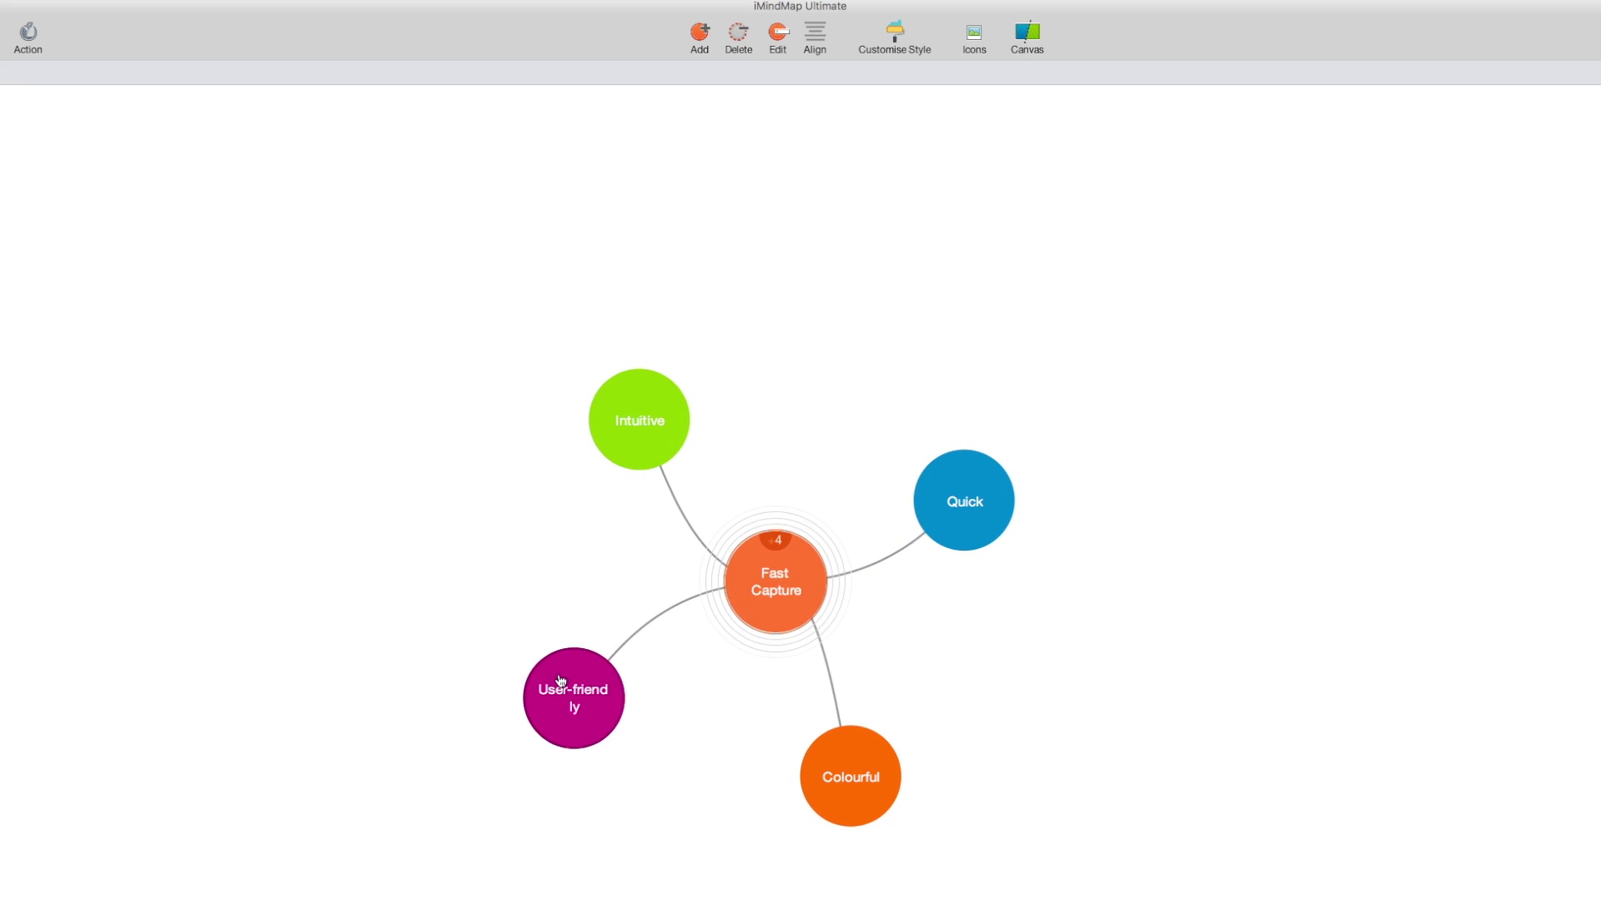
pyautogui.moveTo(813, 772); pyautogui.dragTo(950, 774)
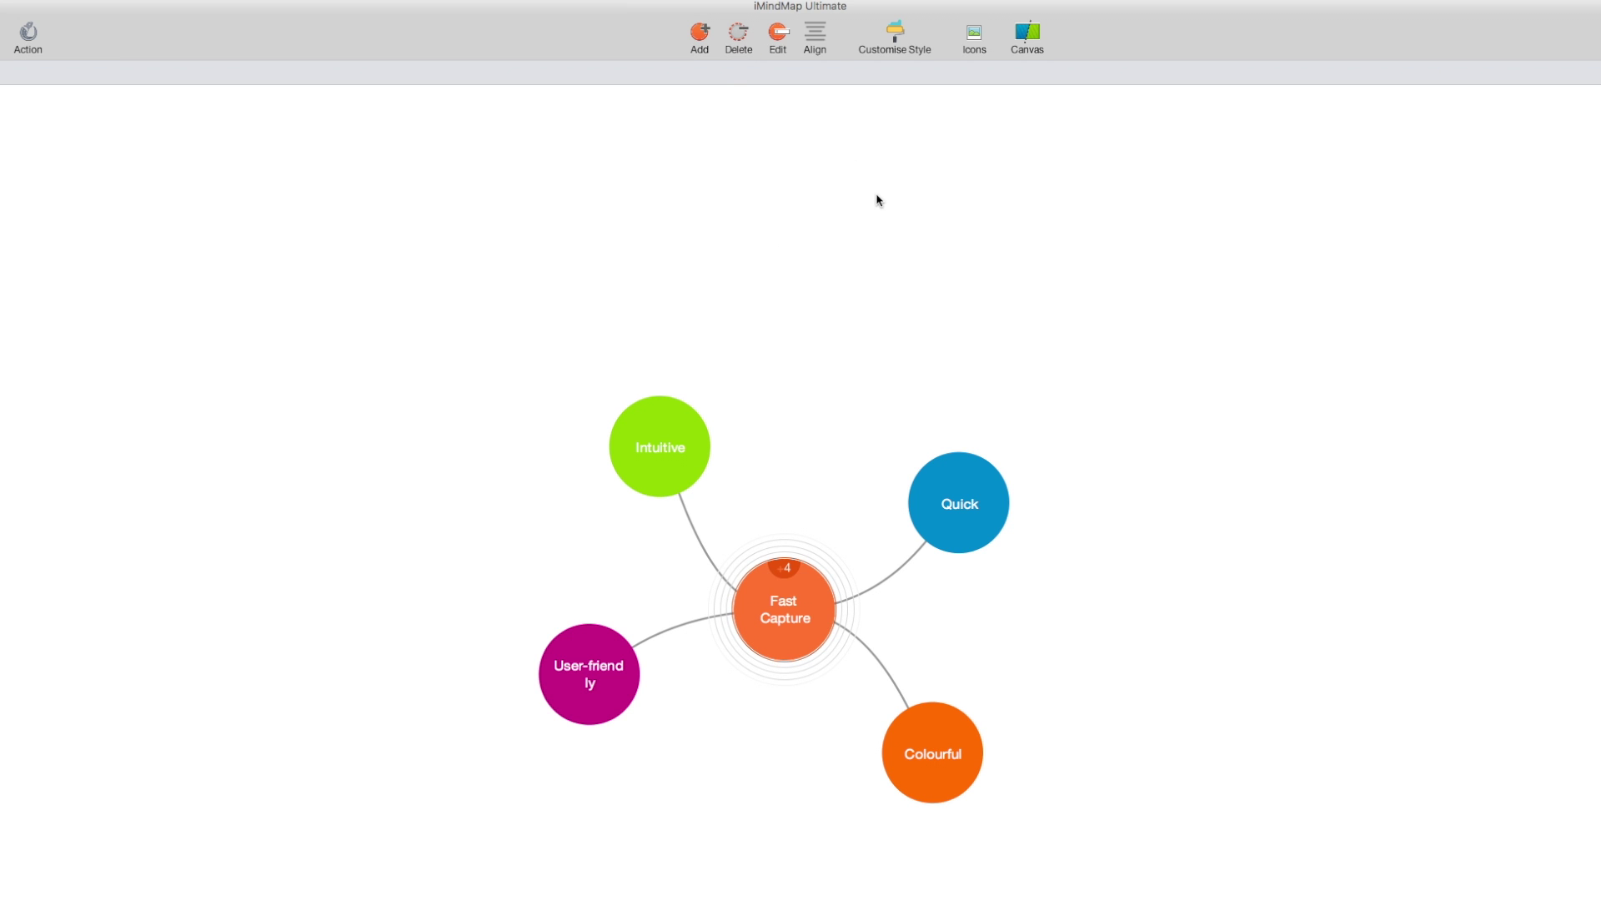
pyautogui.click(892, 51)
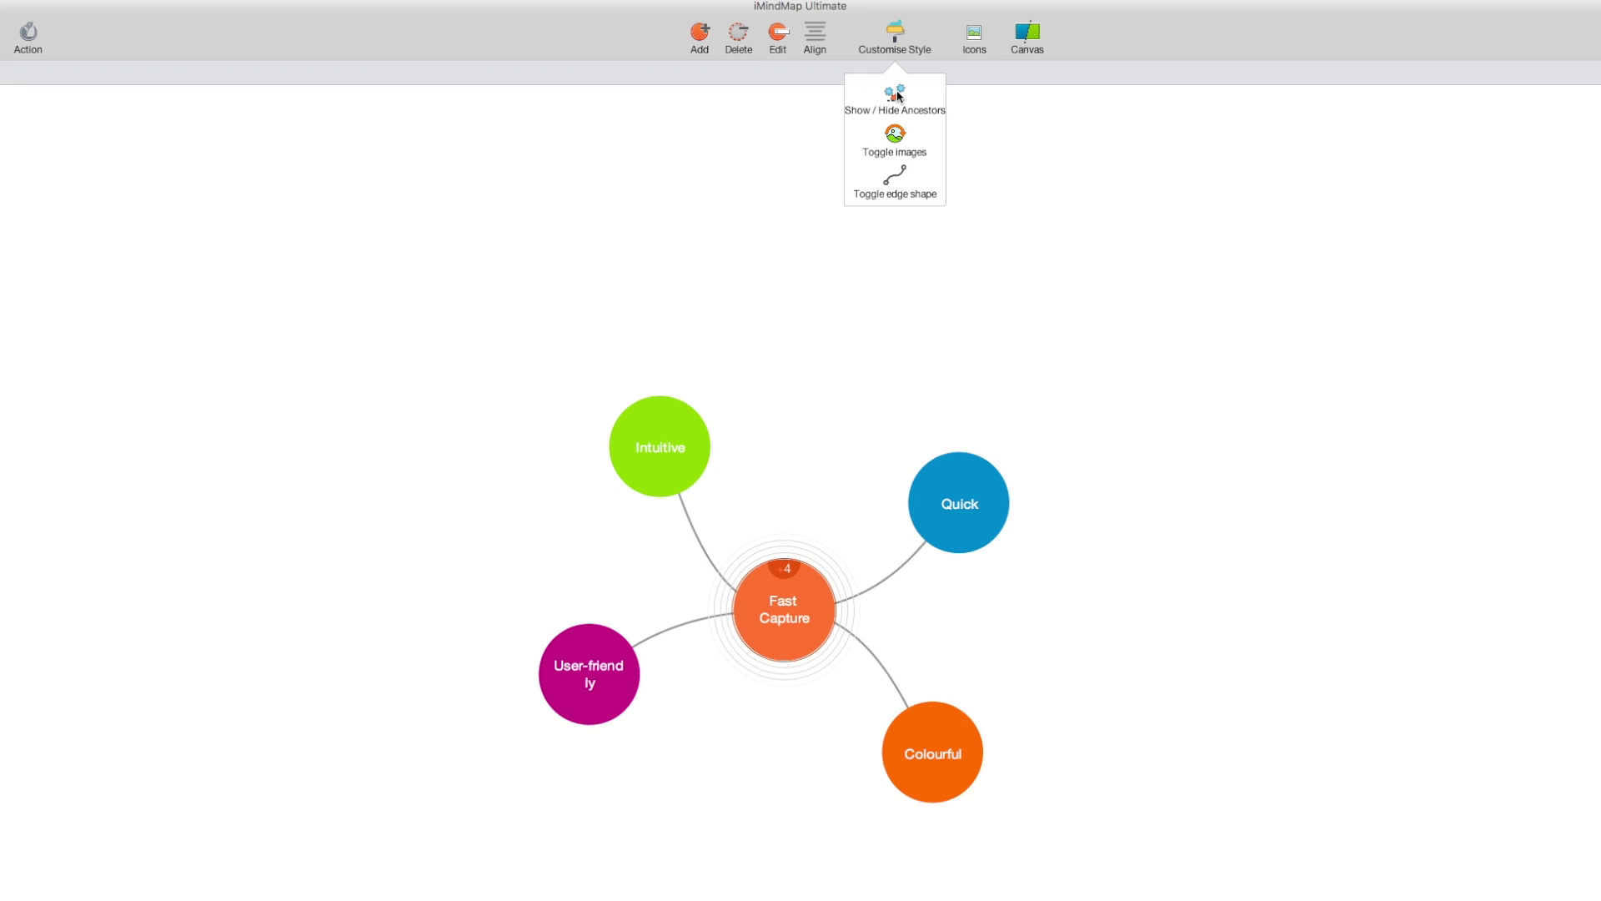
pyautogui.click(757, 293)
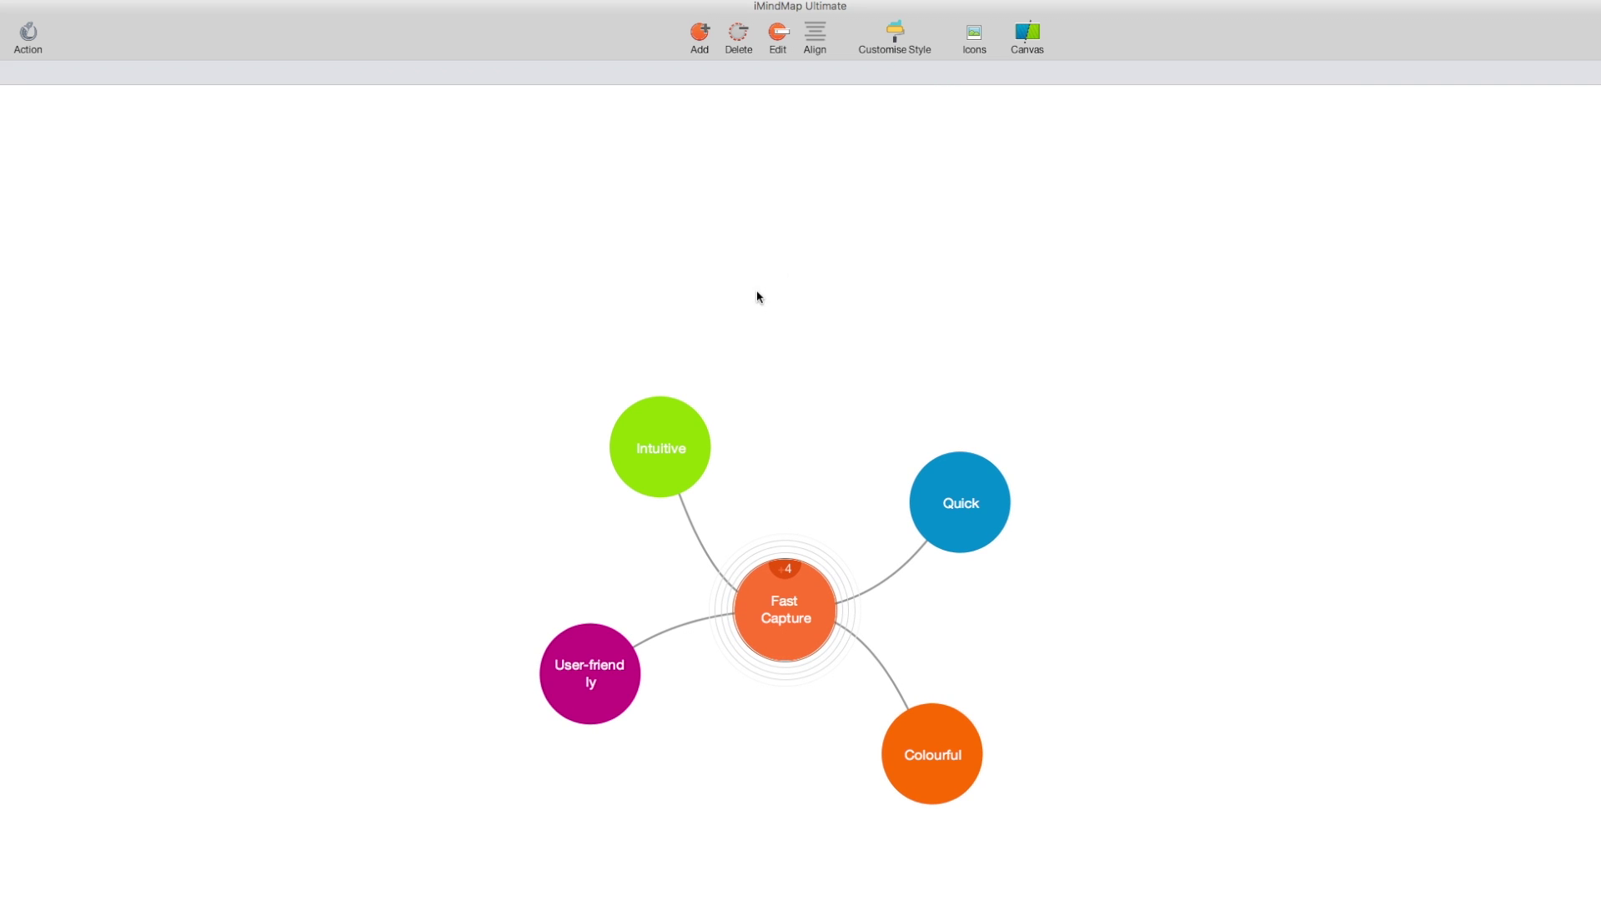
# Add a 'Self-organising' idea branching from the Intuitive bubble
pyautogui.click(672, 450)
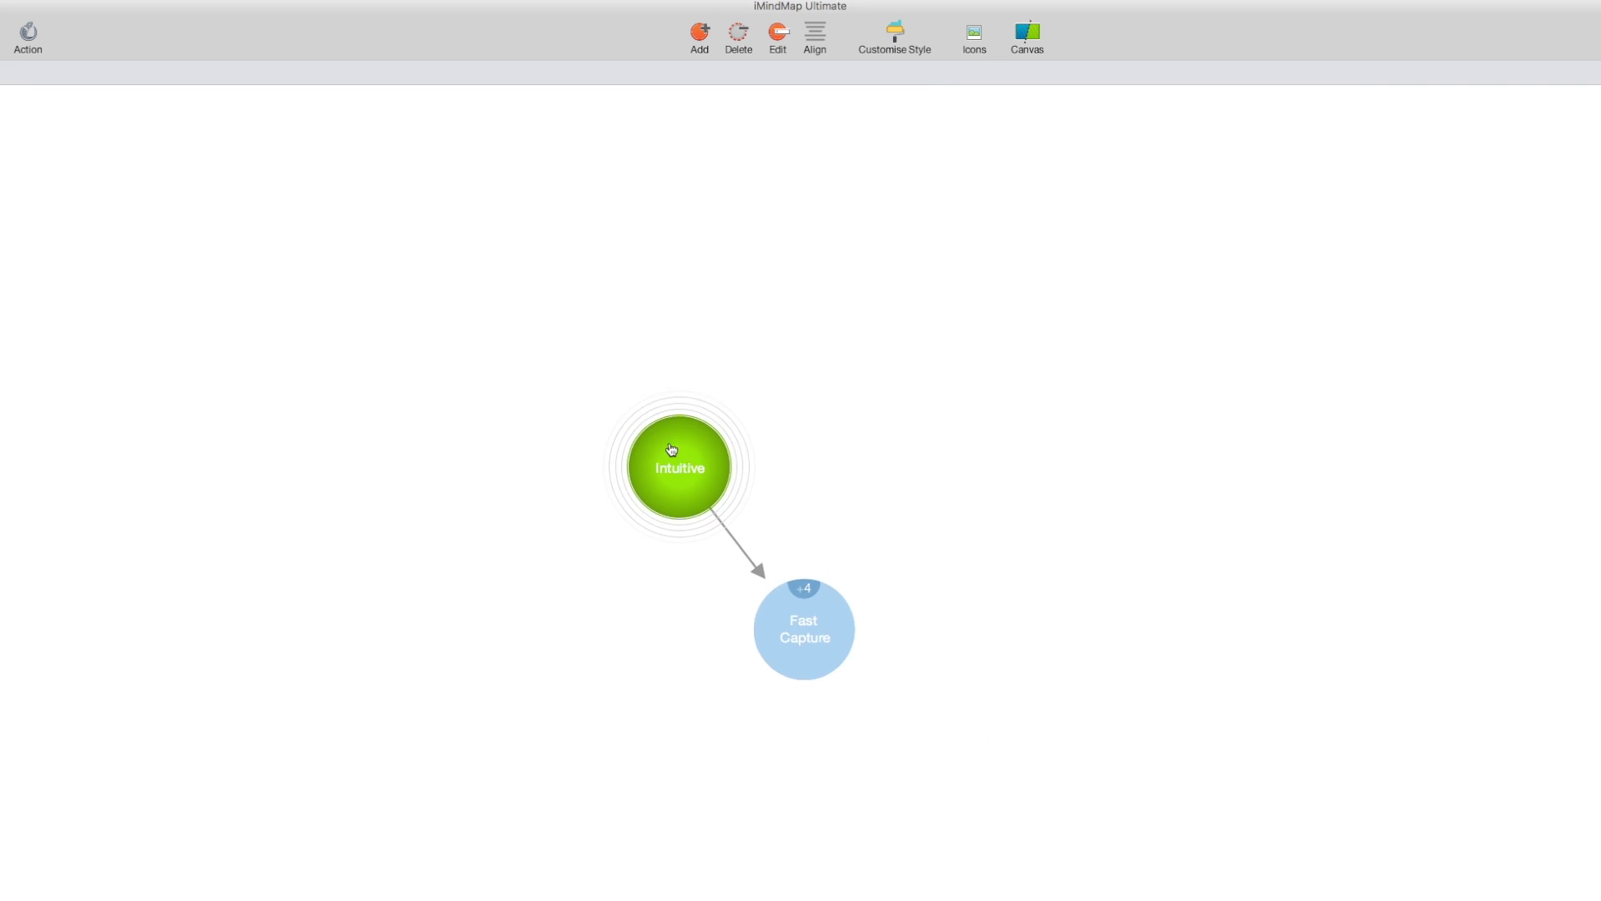
pyautogui.click(692, 37)
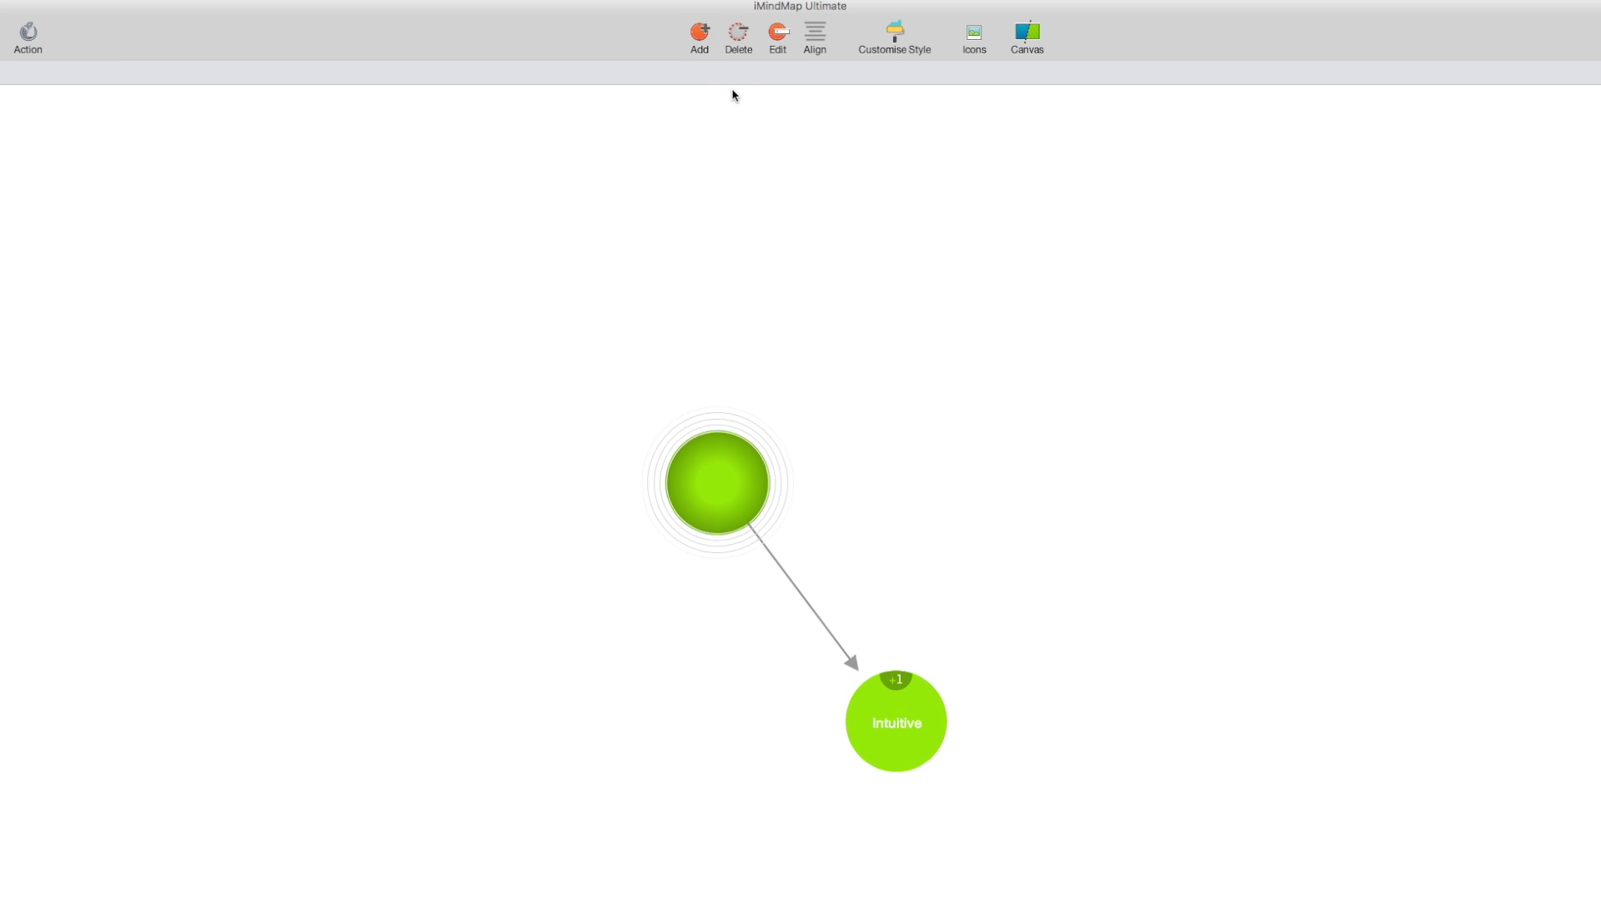
pyautogui.write('s')
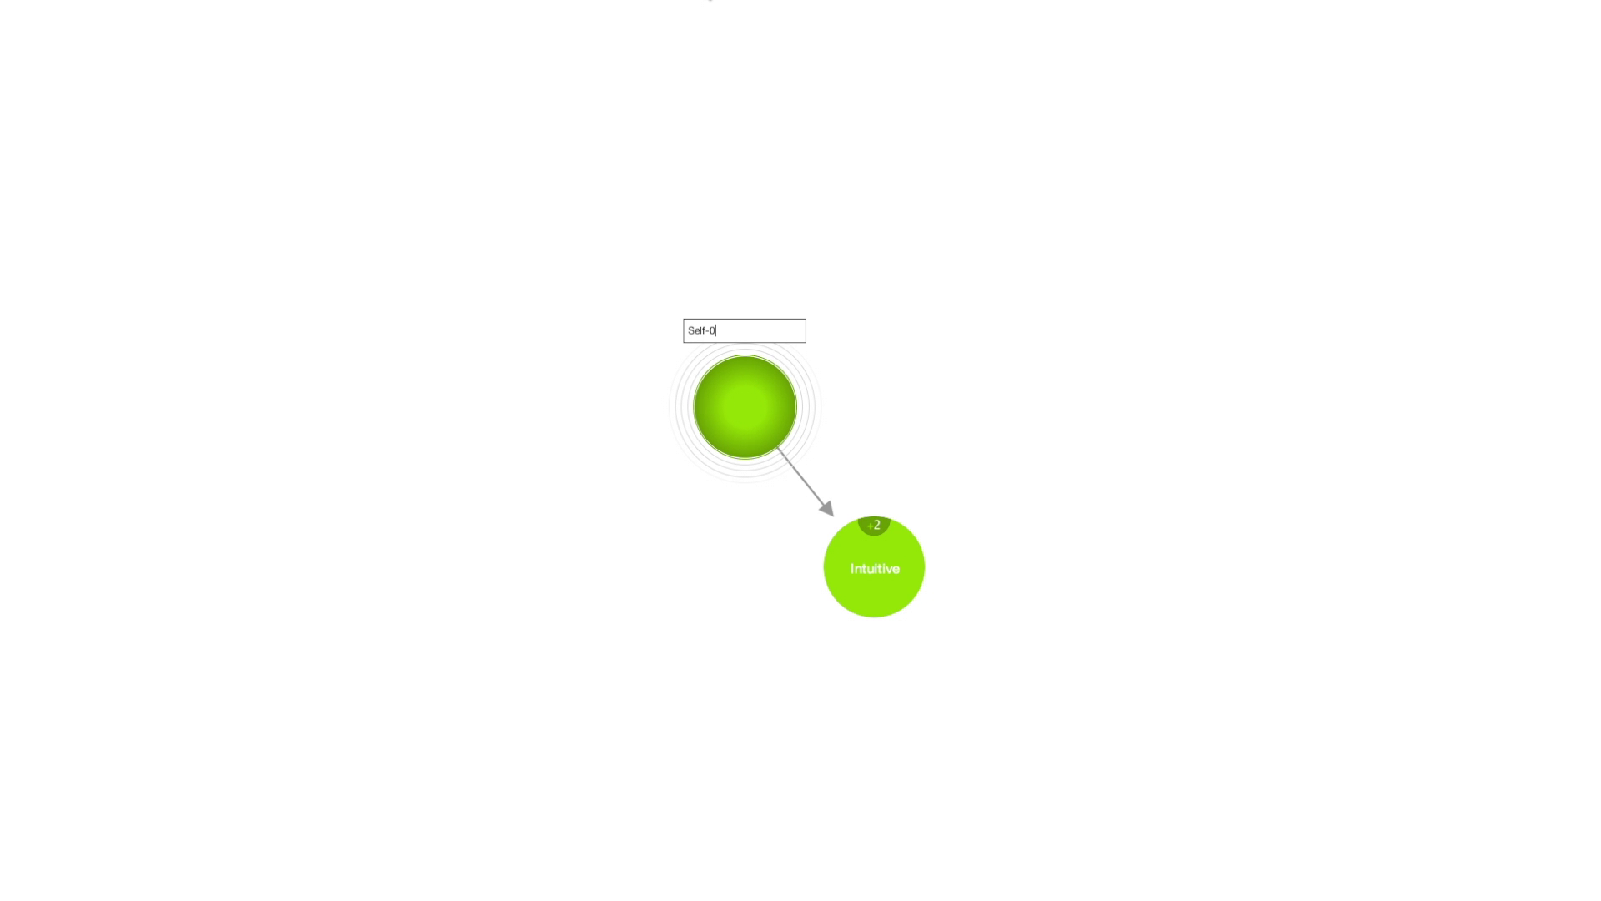
pyautogui.write('-organising')
pyautogui.press('Return')
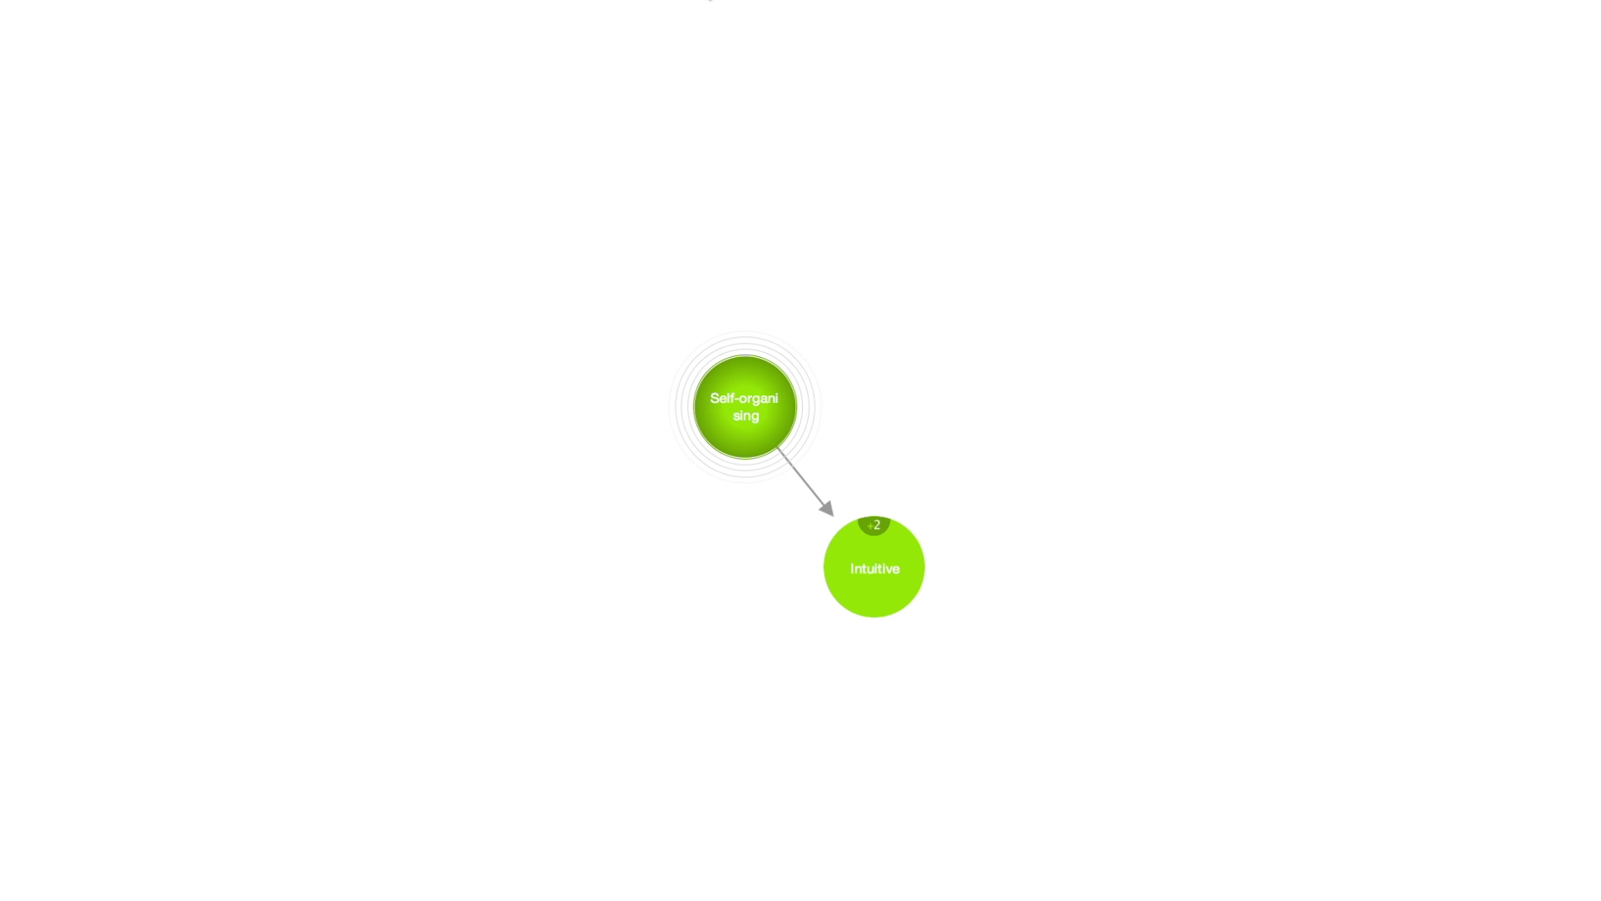
# Refocus the map from Intuitive back onto the Fast Capture bubble
pyautogui.click(886, 552)
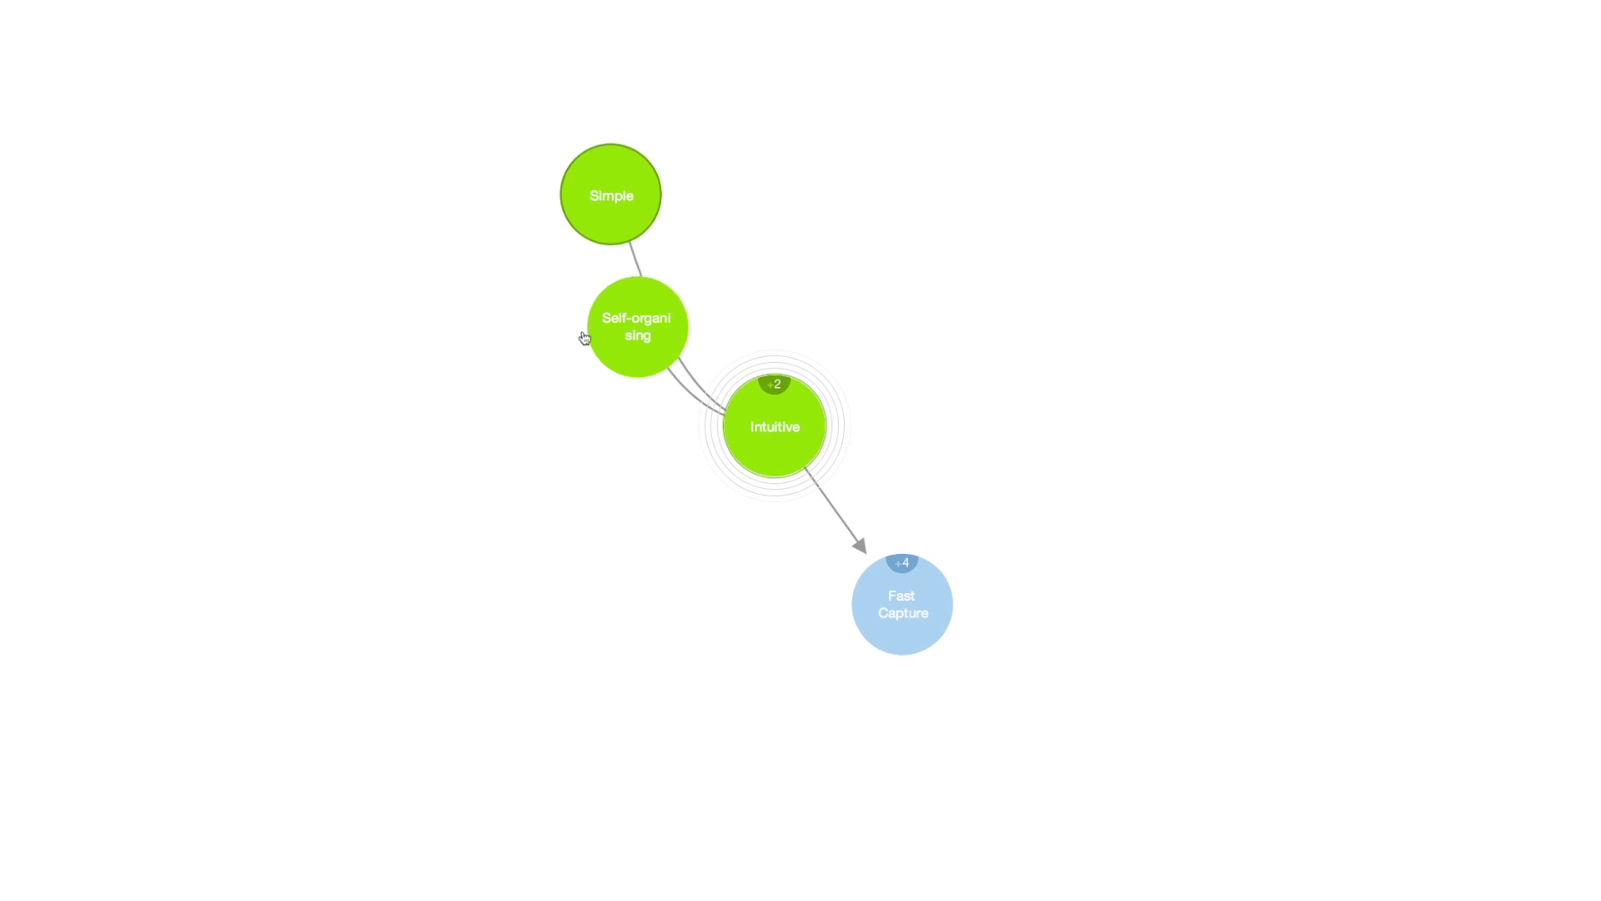
pyautogui.click(900, 586)
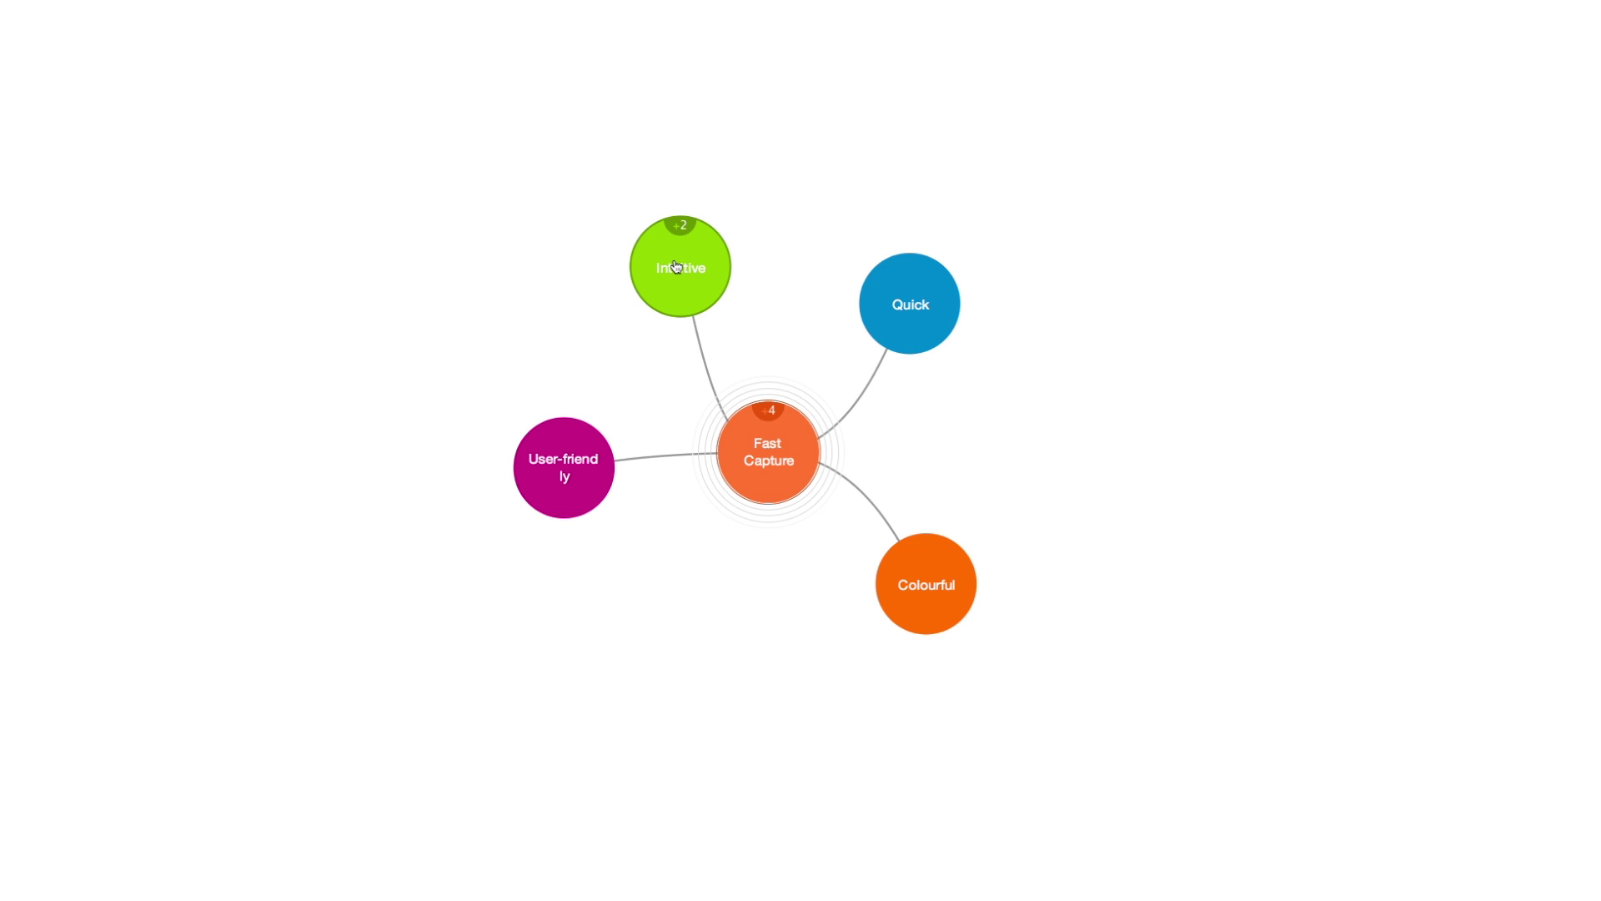
pyautogui.click(679, 270)
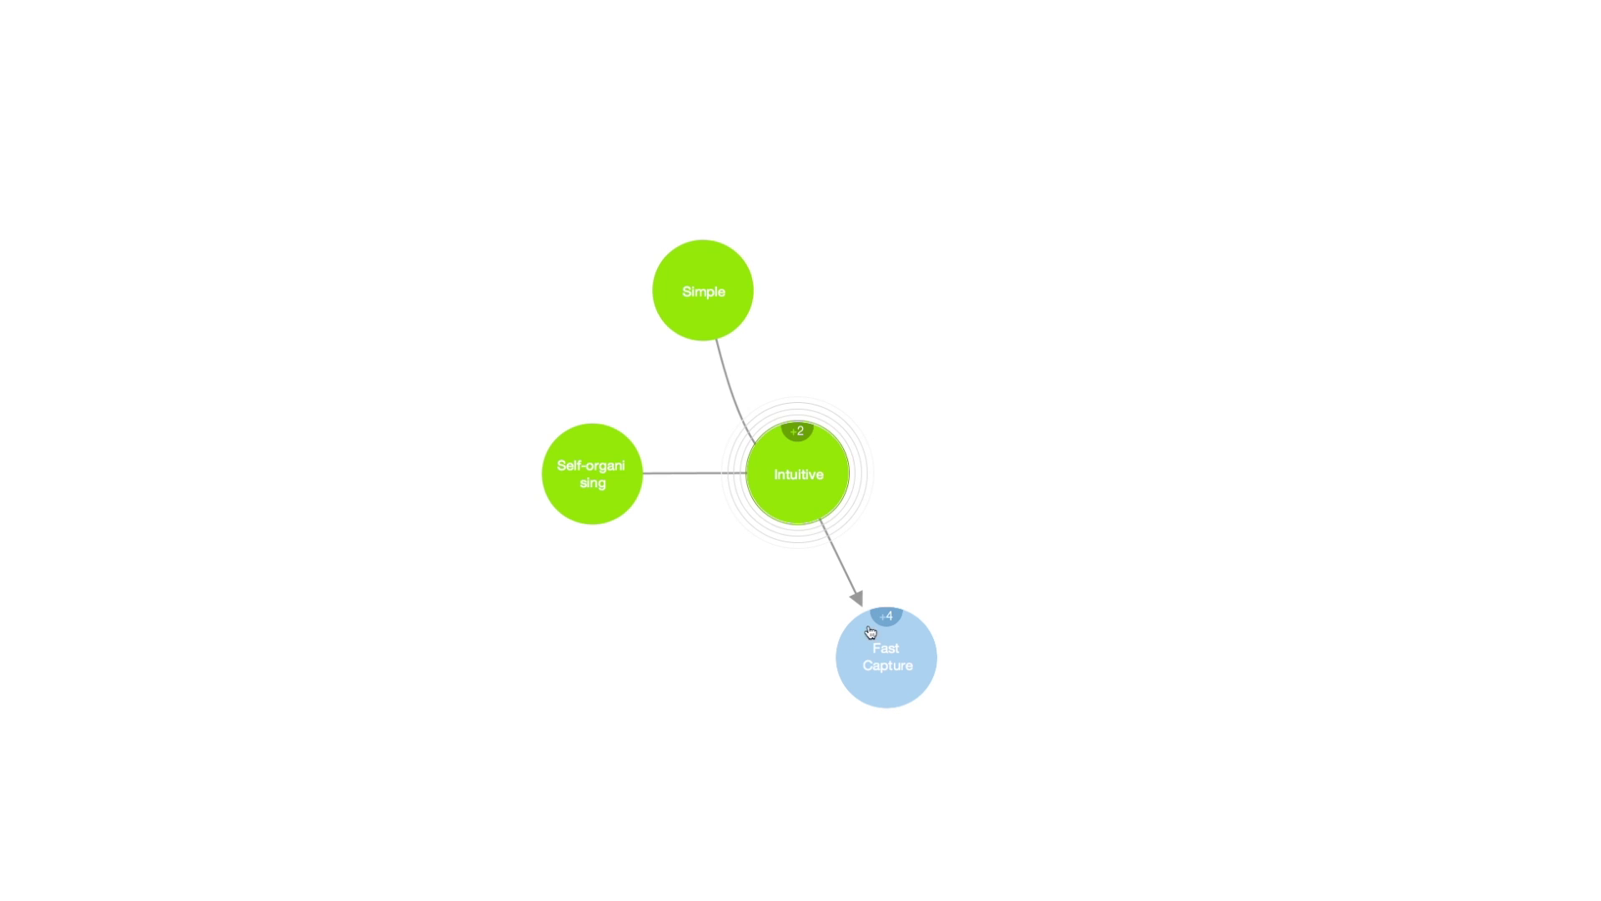
pyautogui.click(878, 663)
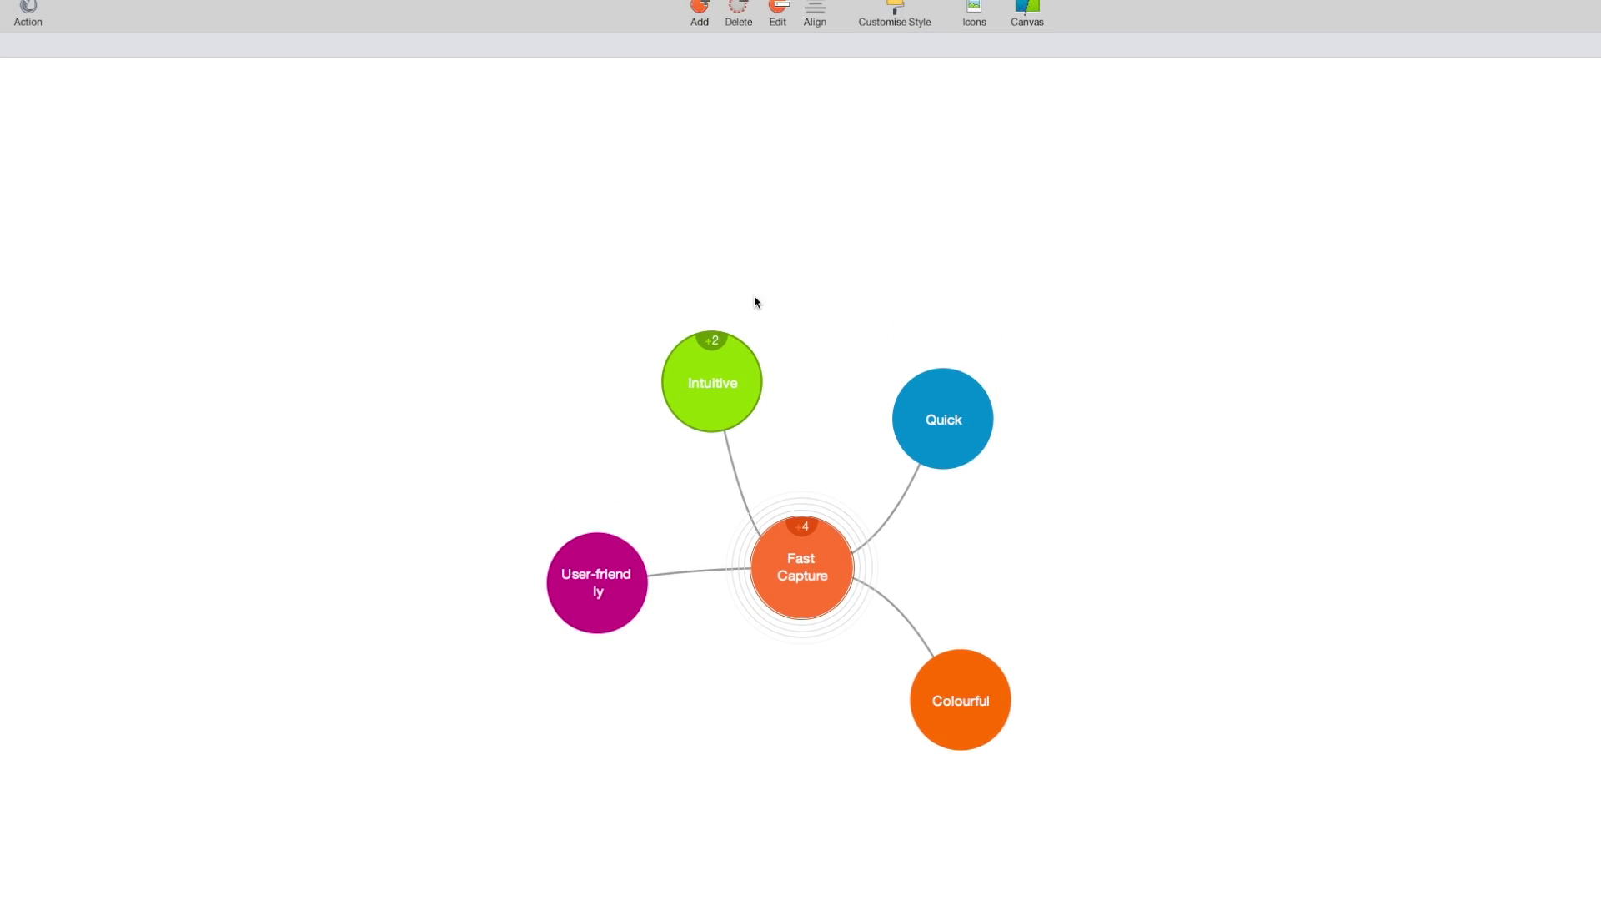
# Turn on Show / Hide Ancestors, then open the image library for the Quick bubble
pyautogui.click(886, 40)
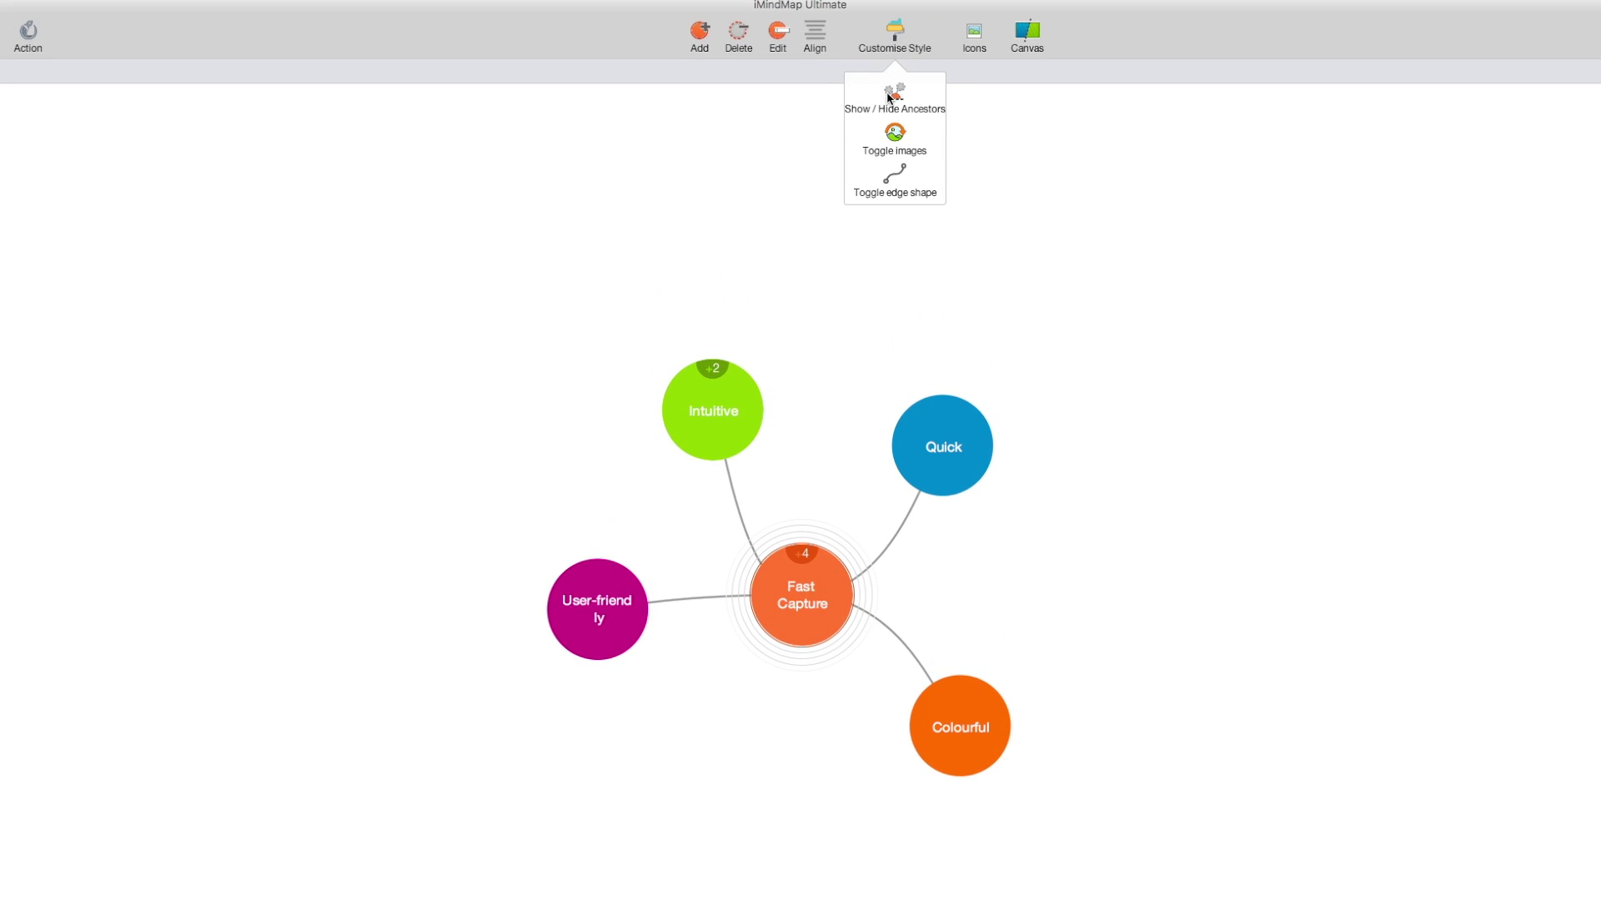
pyautogui.click(888, 91)
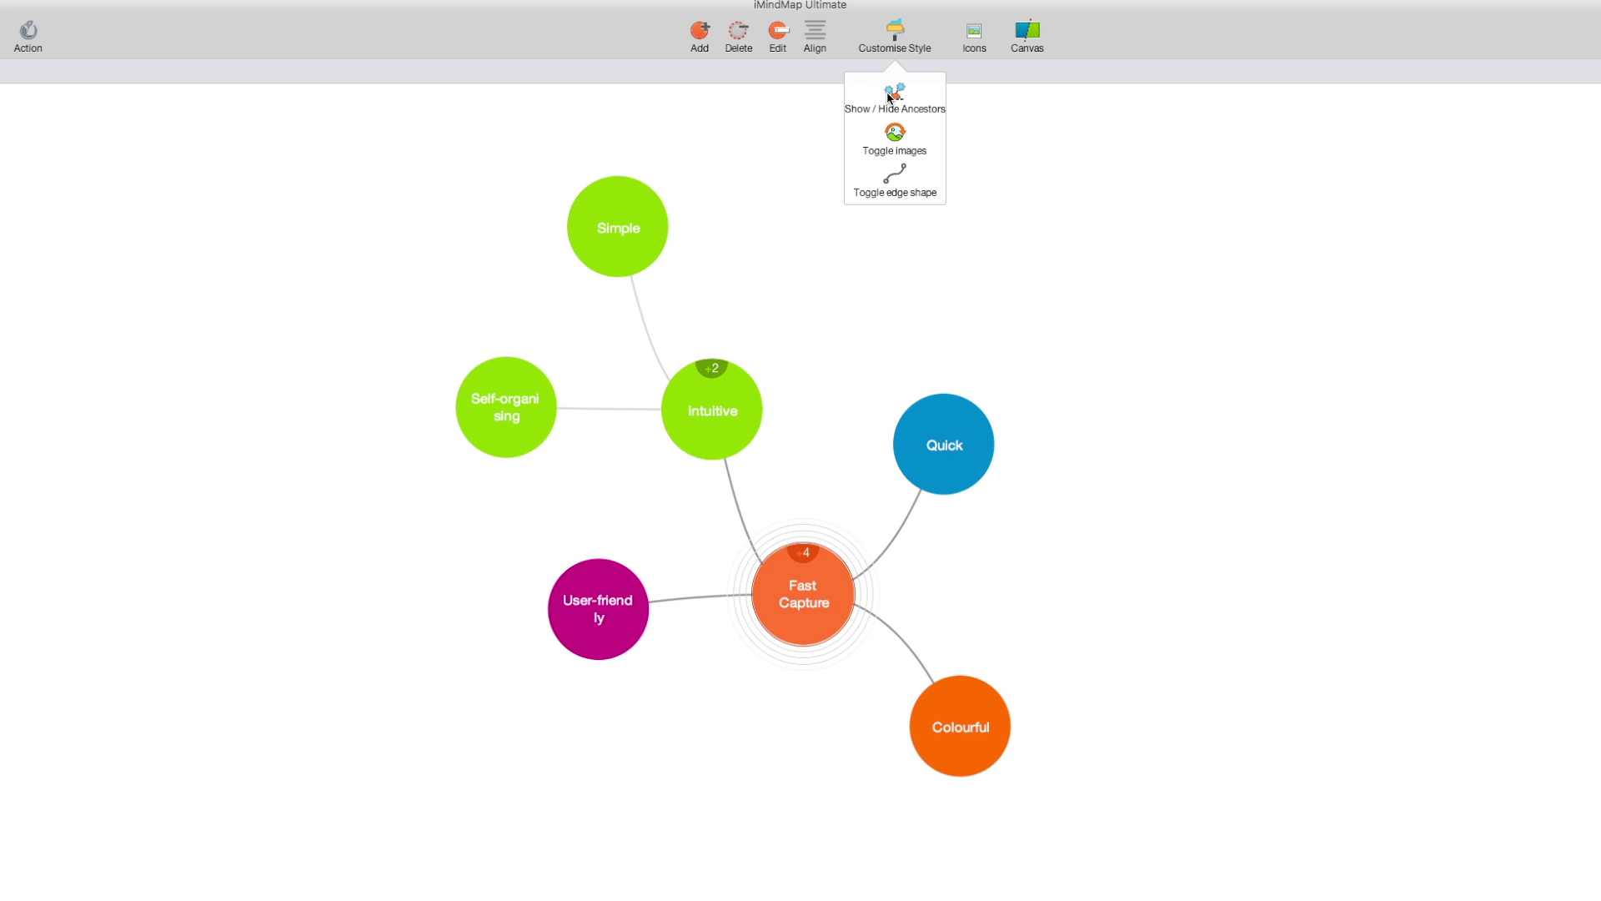
pyautogui.click(888, 93)
pyautogui.click(888, 94)
pyautogui.click(888, 93)
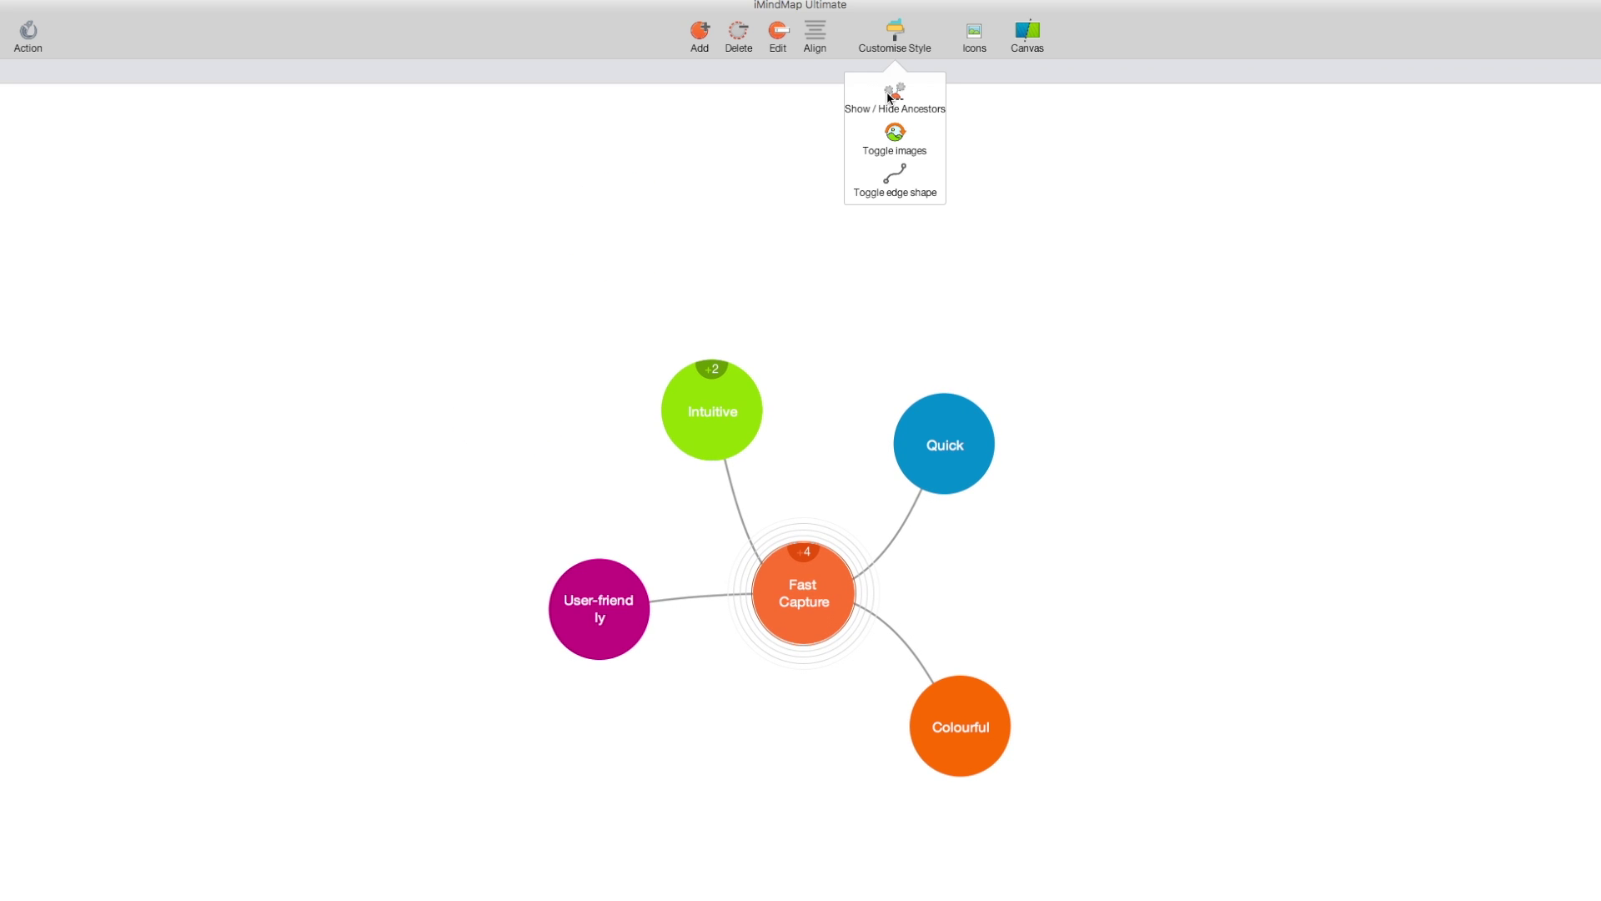
pyautogui.click(888, 94)
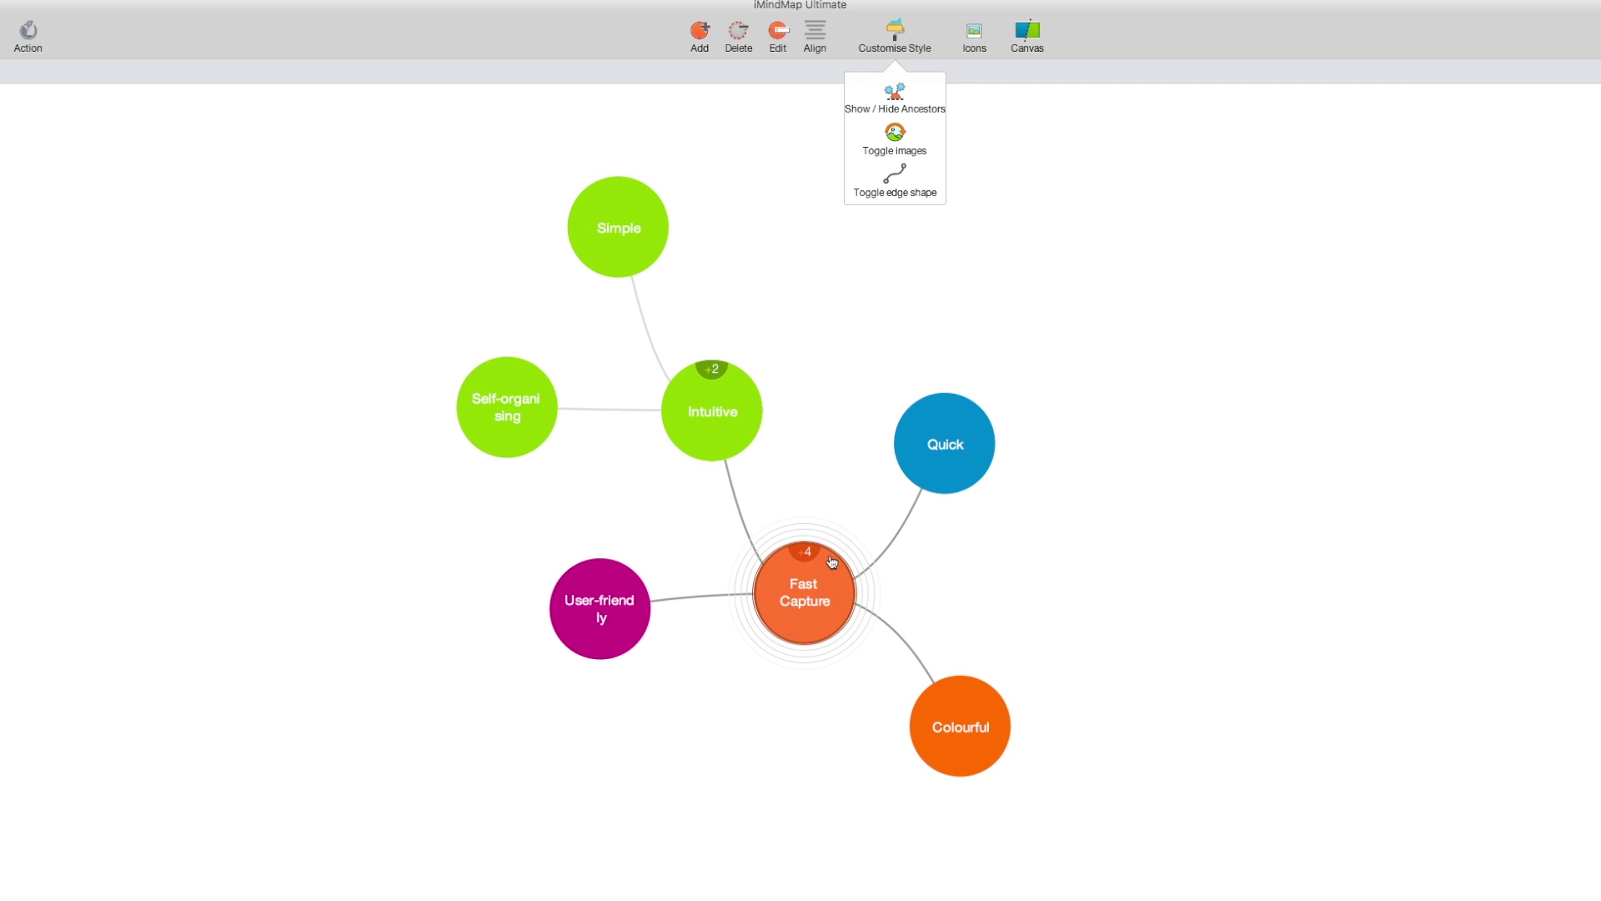
pyautogui.click(925, 449)
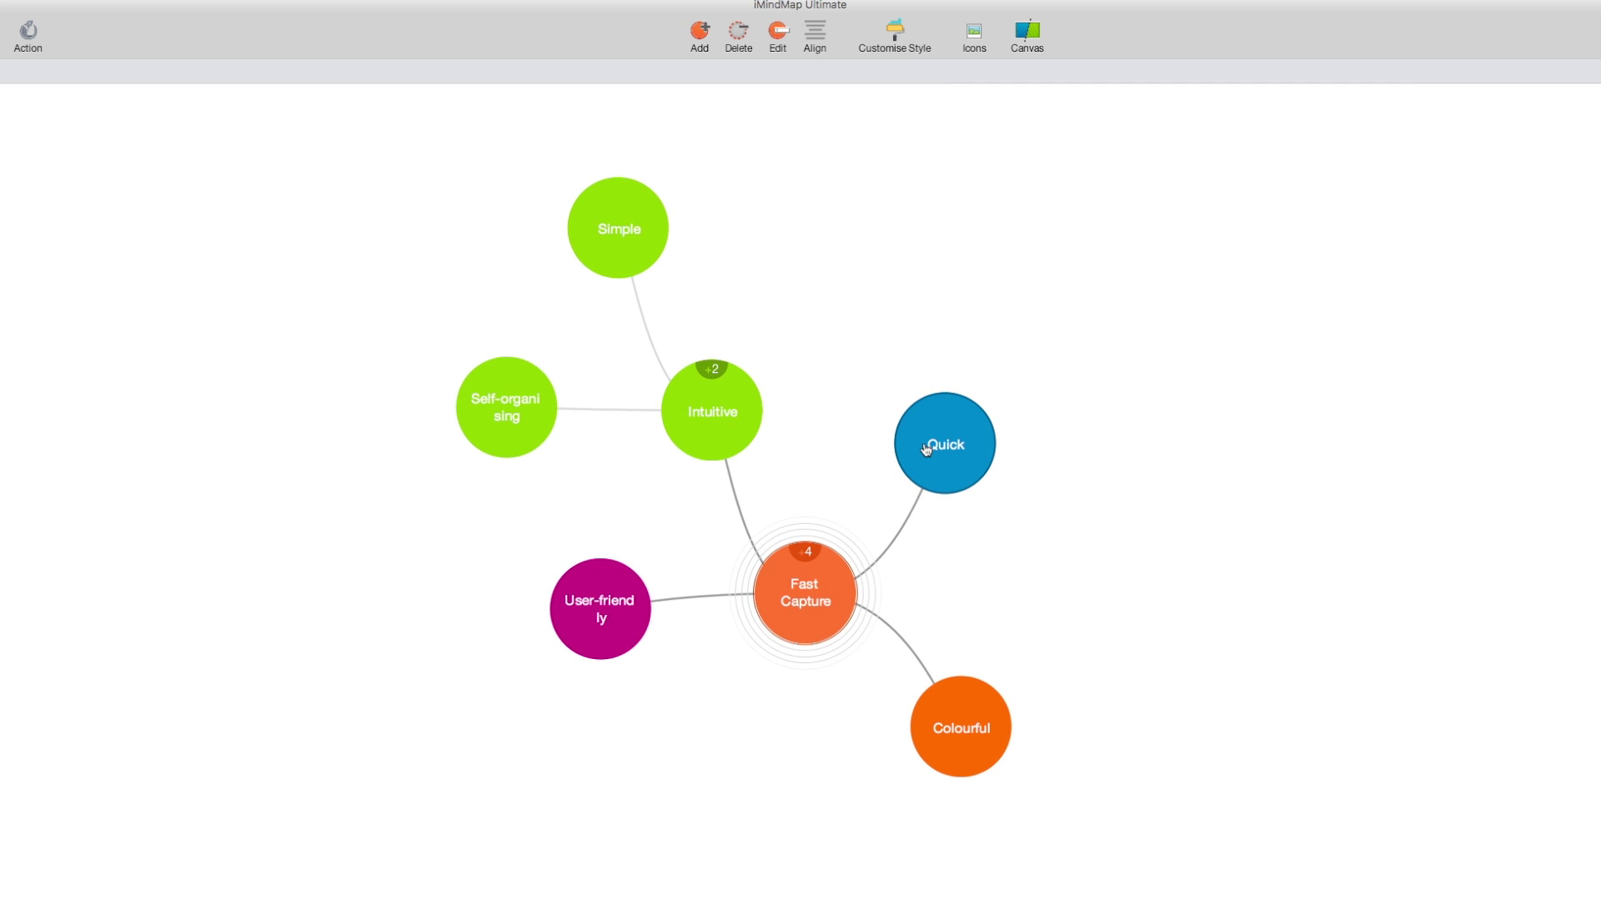
pyautogui.click(970, 34)
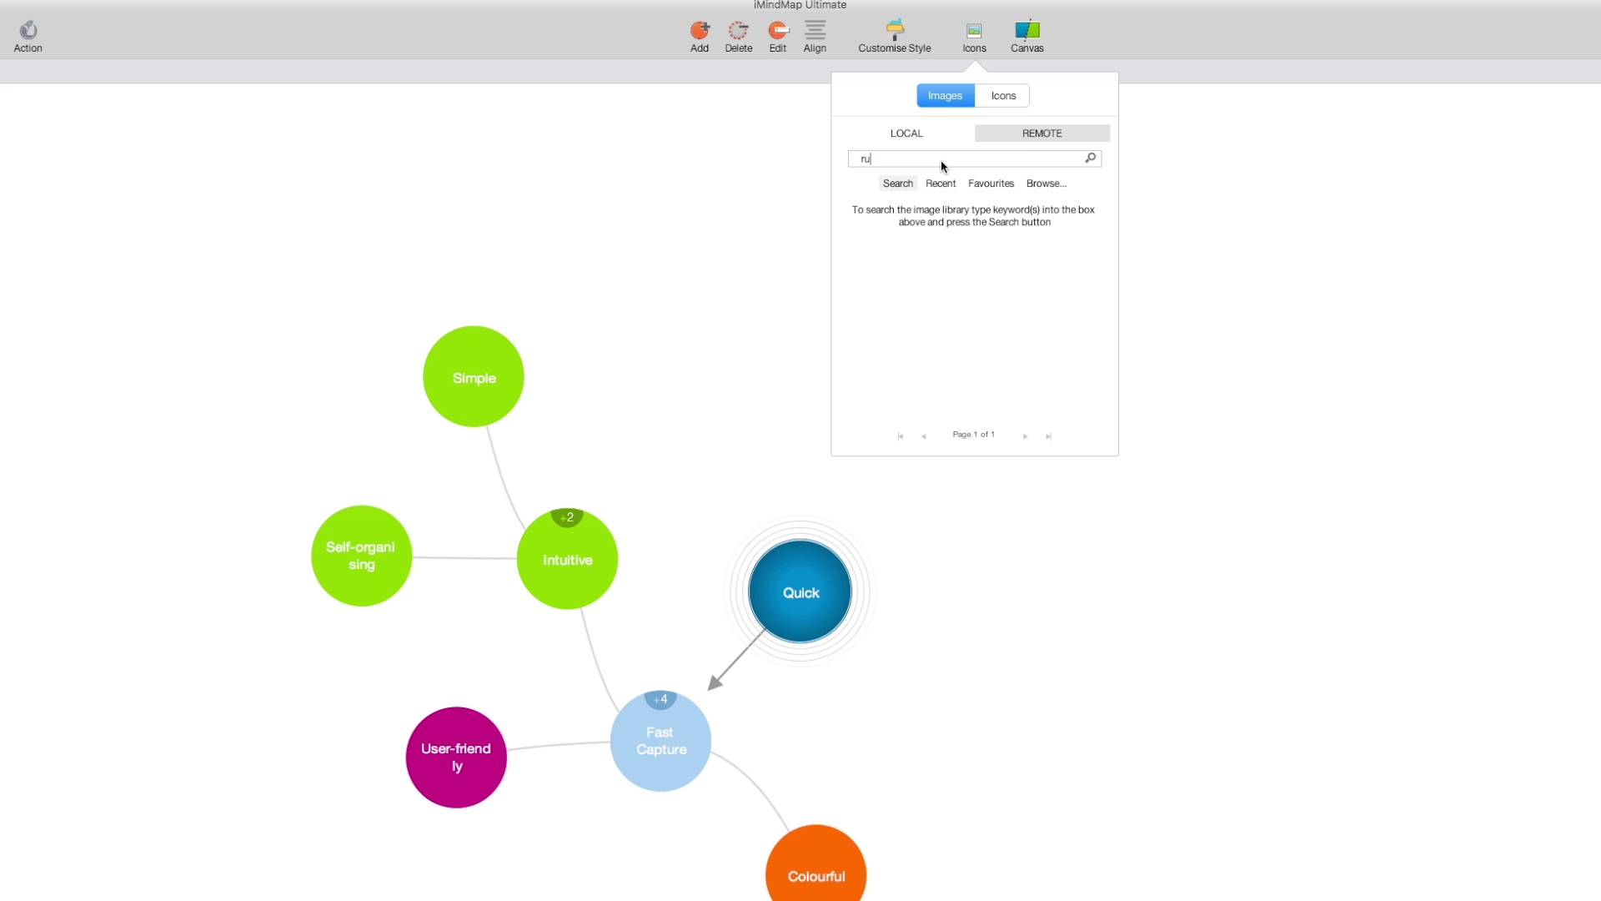
# Search images for 'running' and put the blue runner on Quick
pyautogui.write('running')
pyautogui.press('Return')
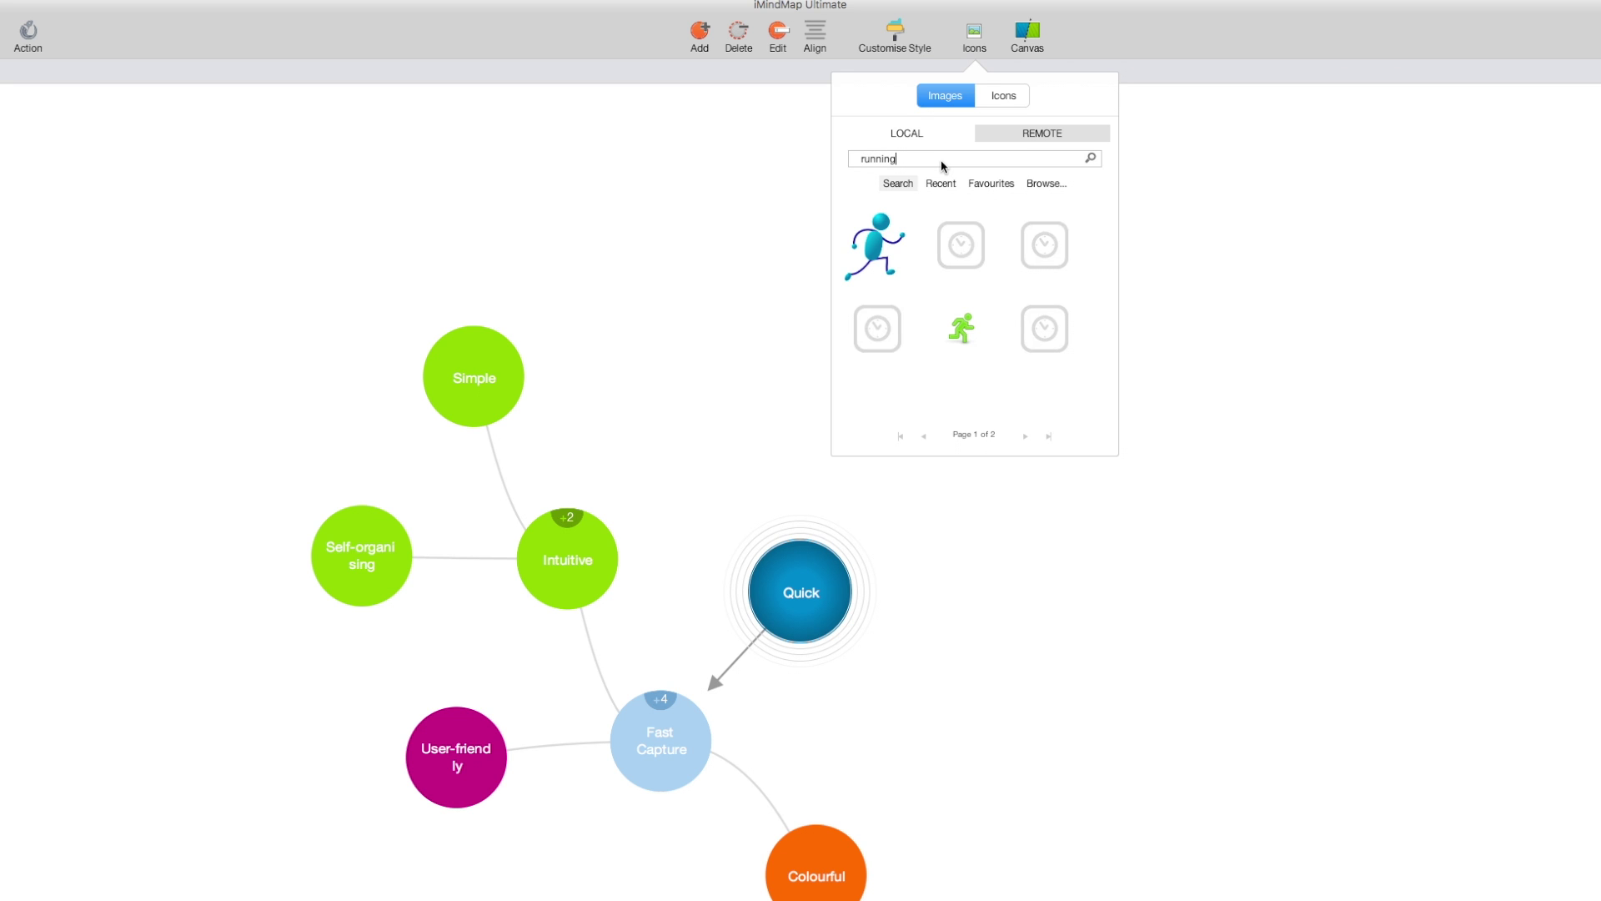
pyautogui.click(890, 248)
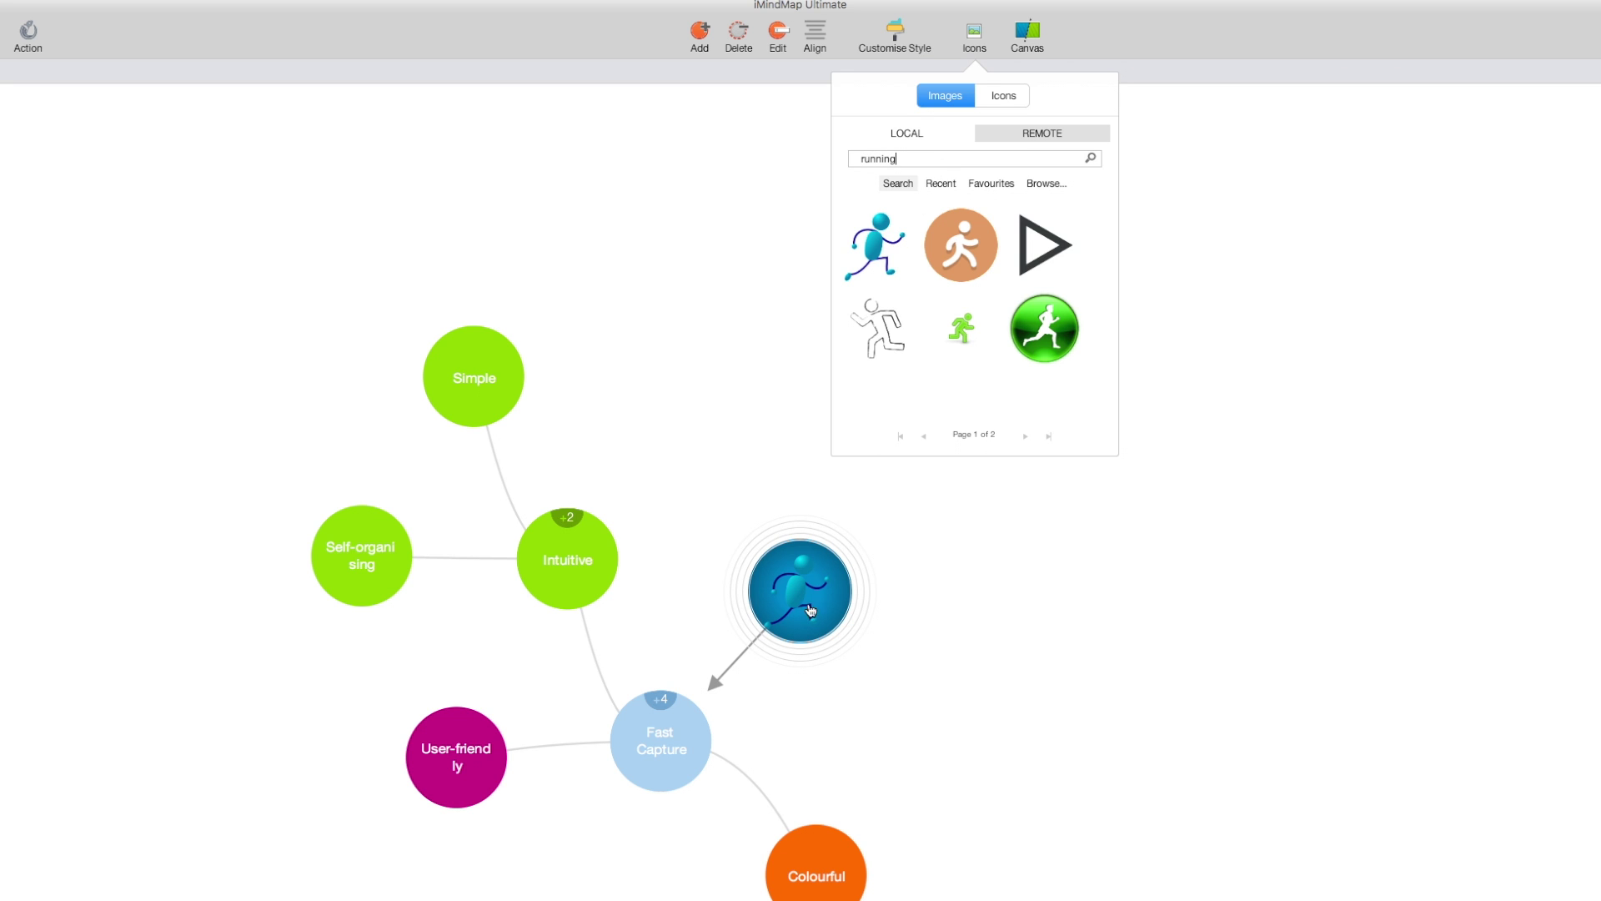
# Put the first 'palette' search result image on the Colourful bubble
pyautogui.click(805, 867)
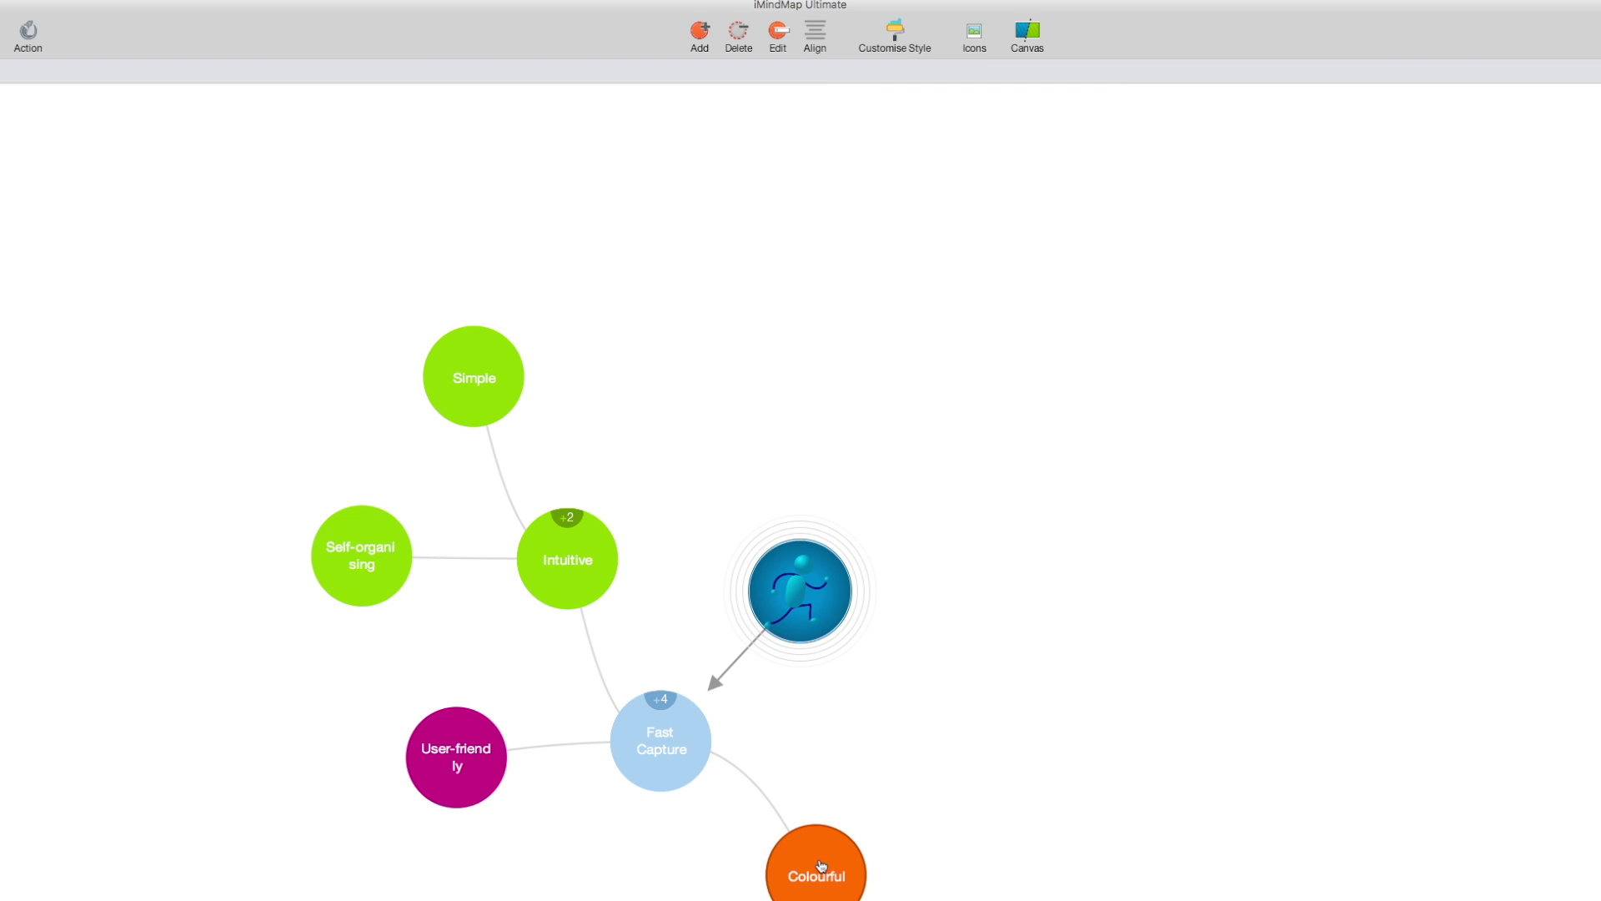
pyautogui.click(968, 31)
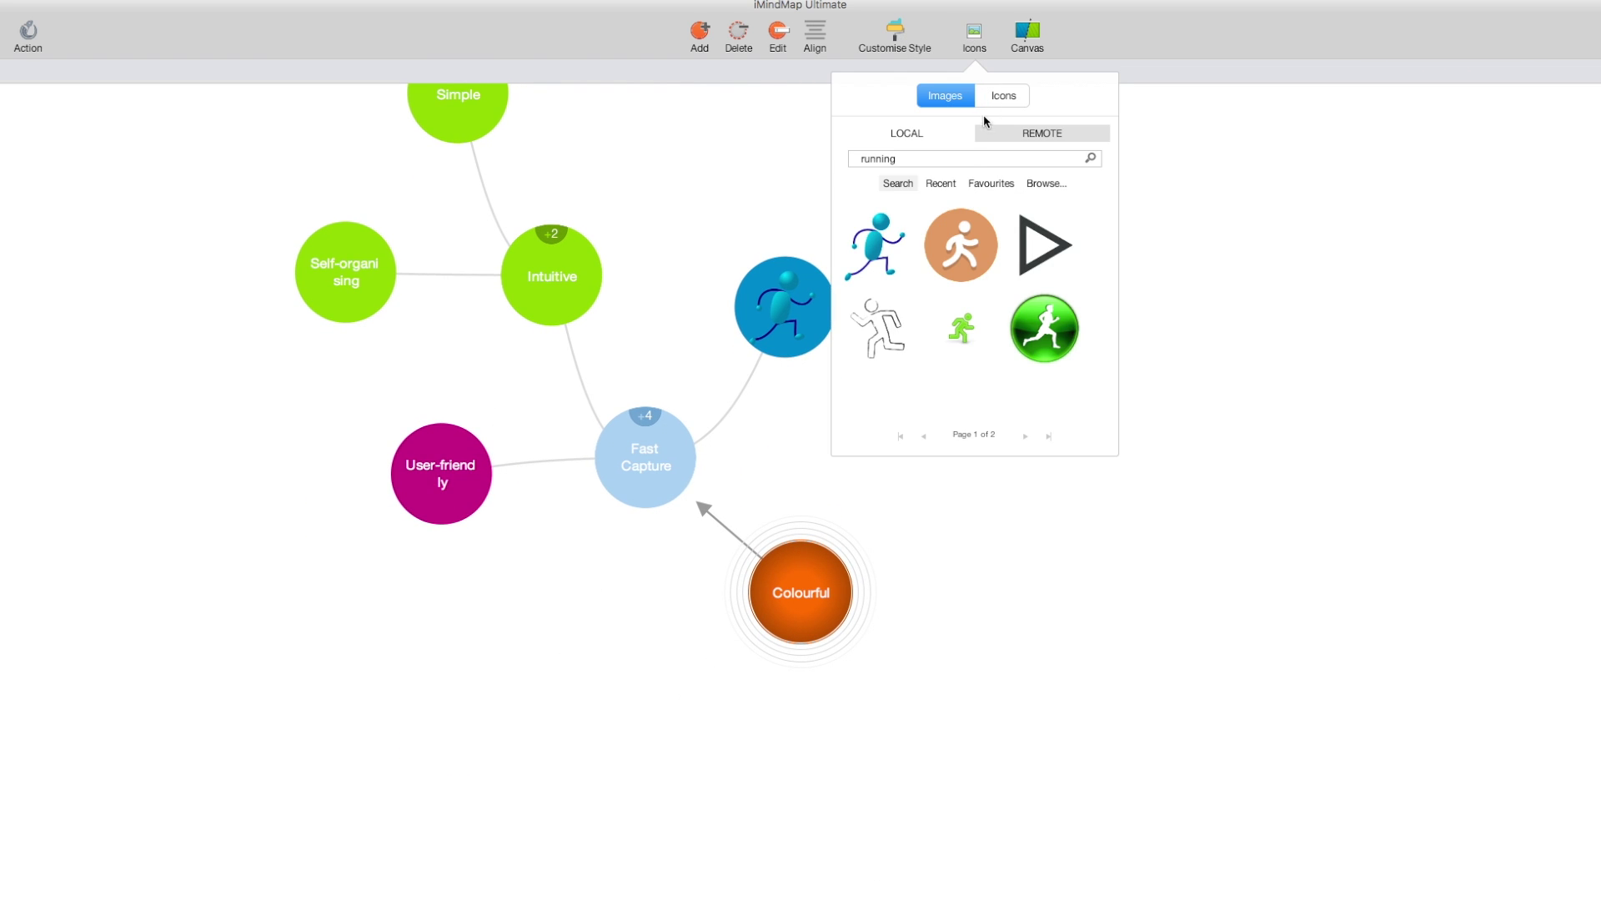
pyautogui.doubleClick(876, 158)
pyautogui.write('palette')
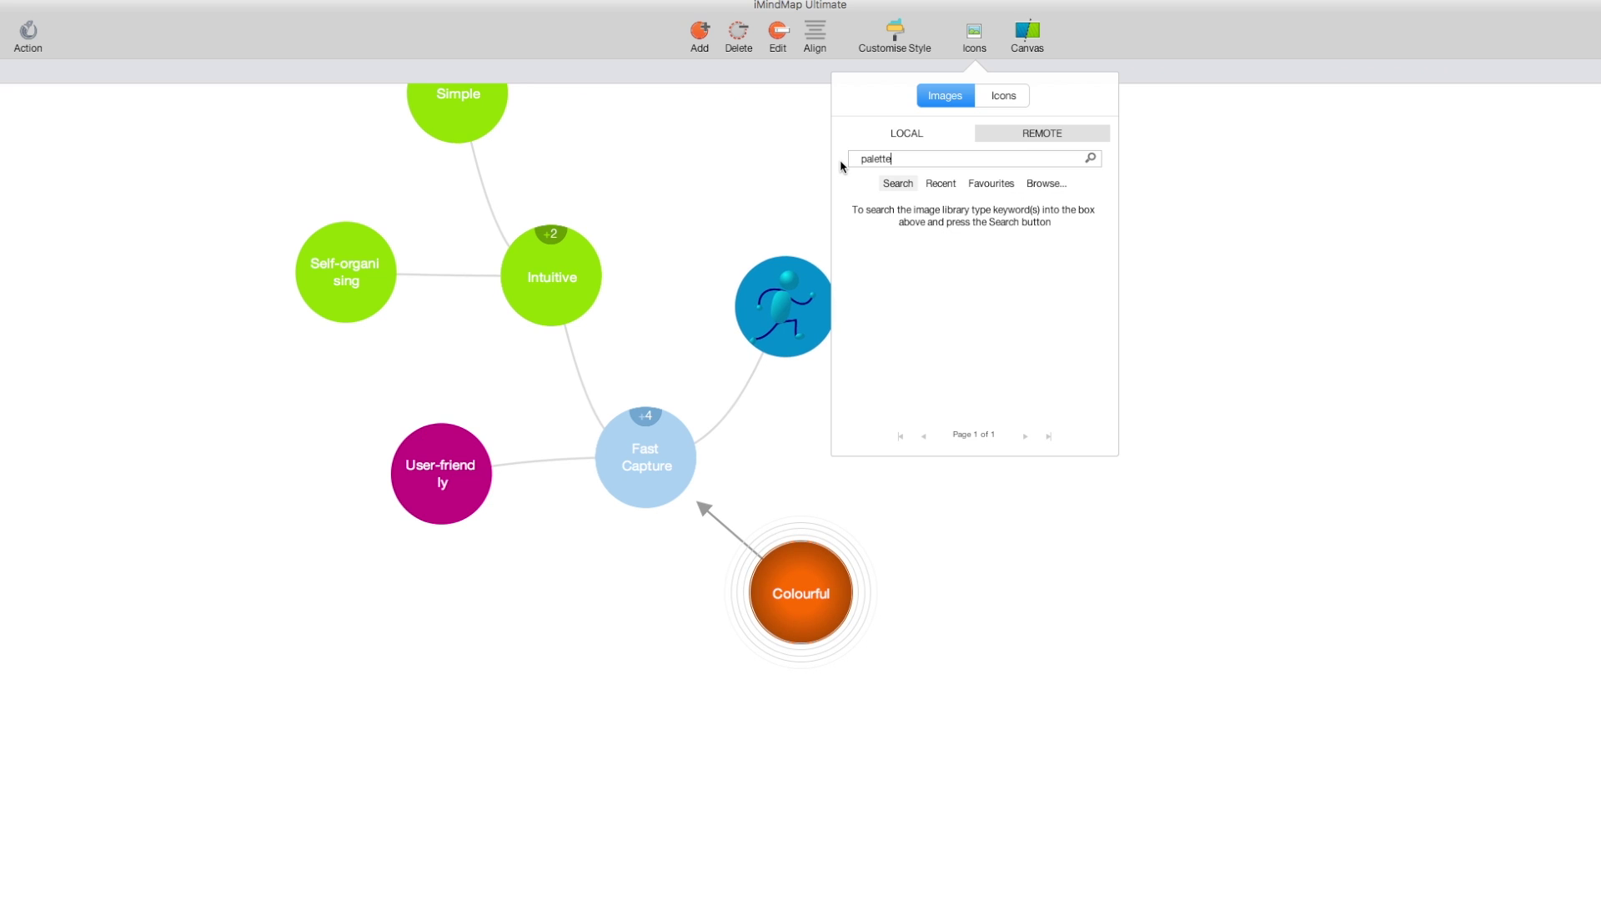
pyautogui.press('Return')
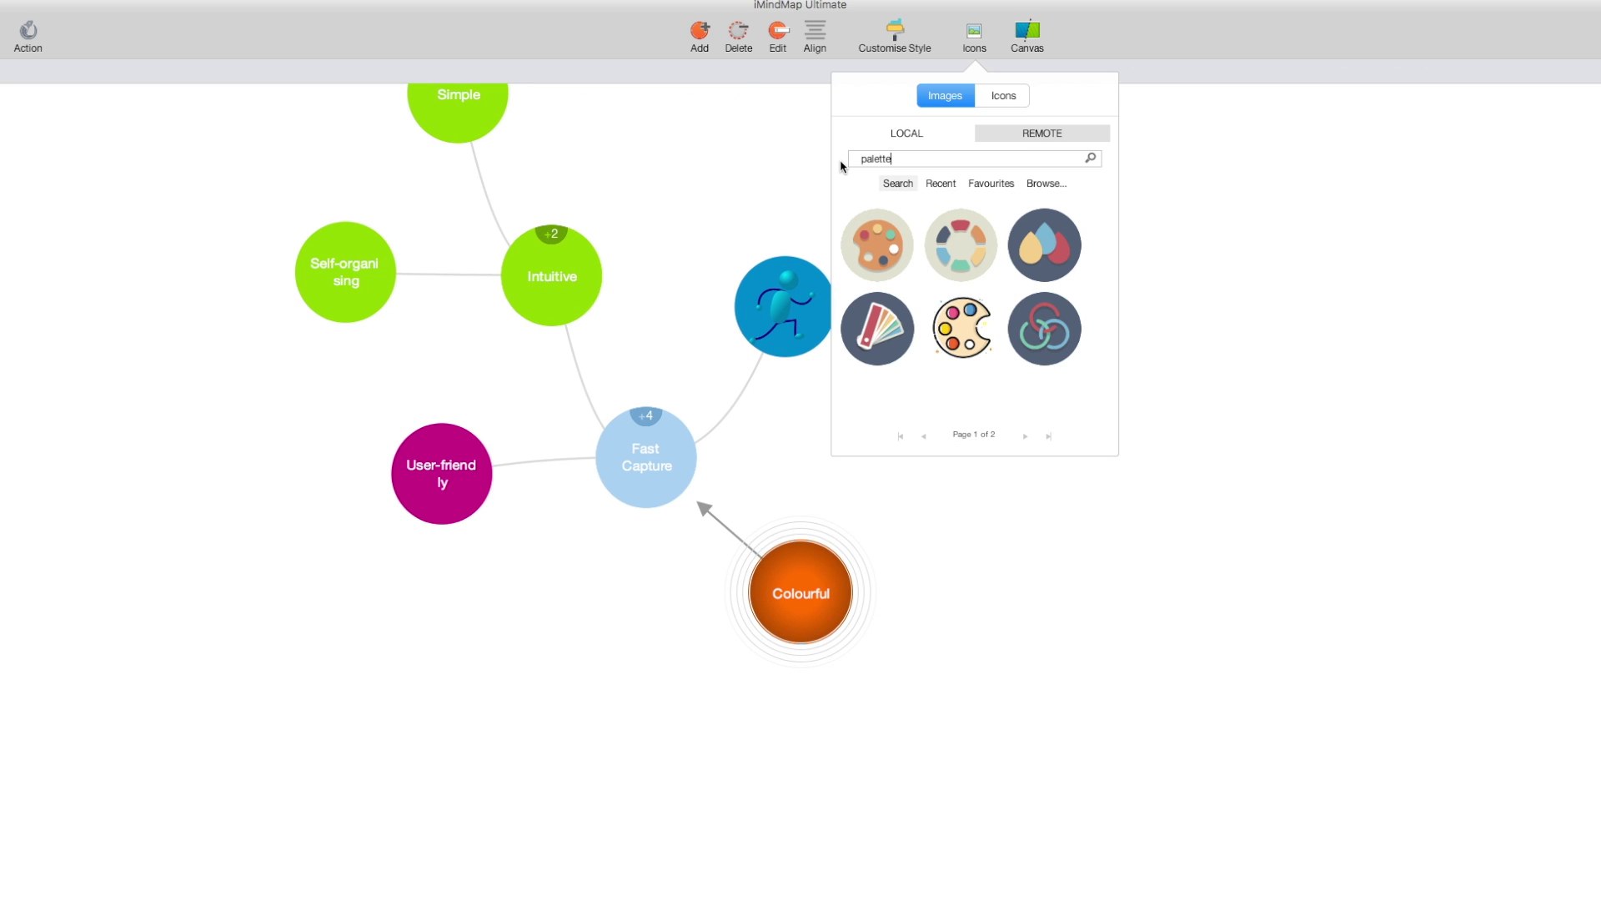
pyautogui.click(878, 237)
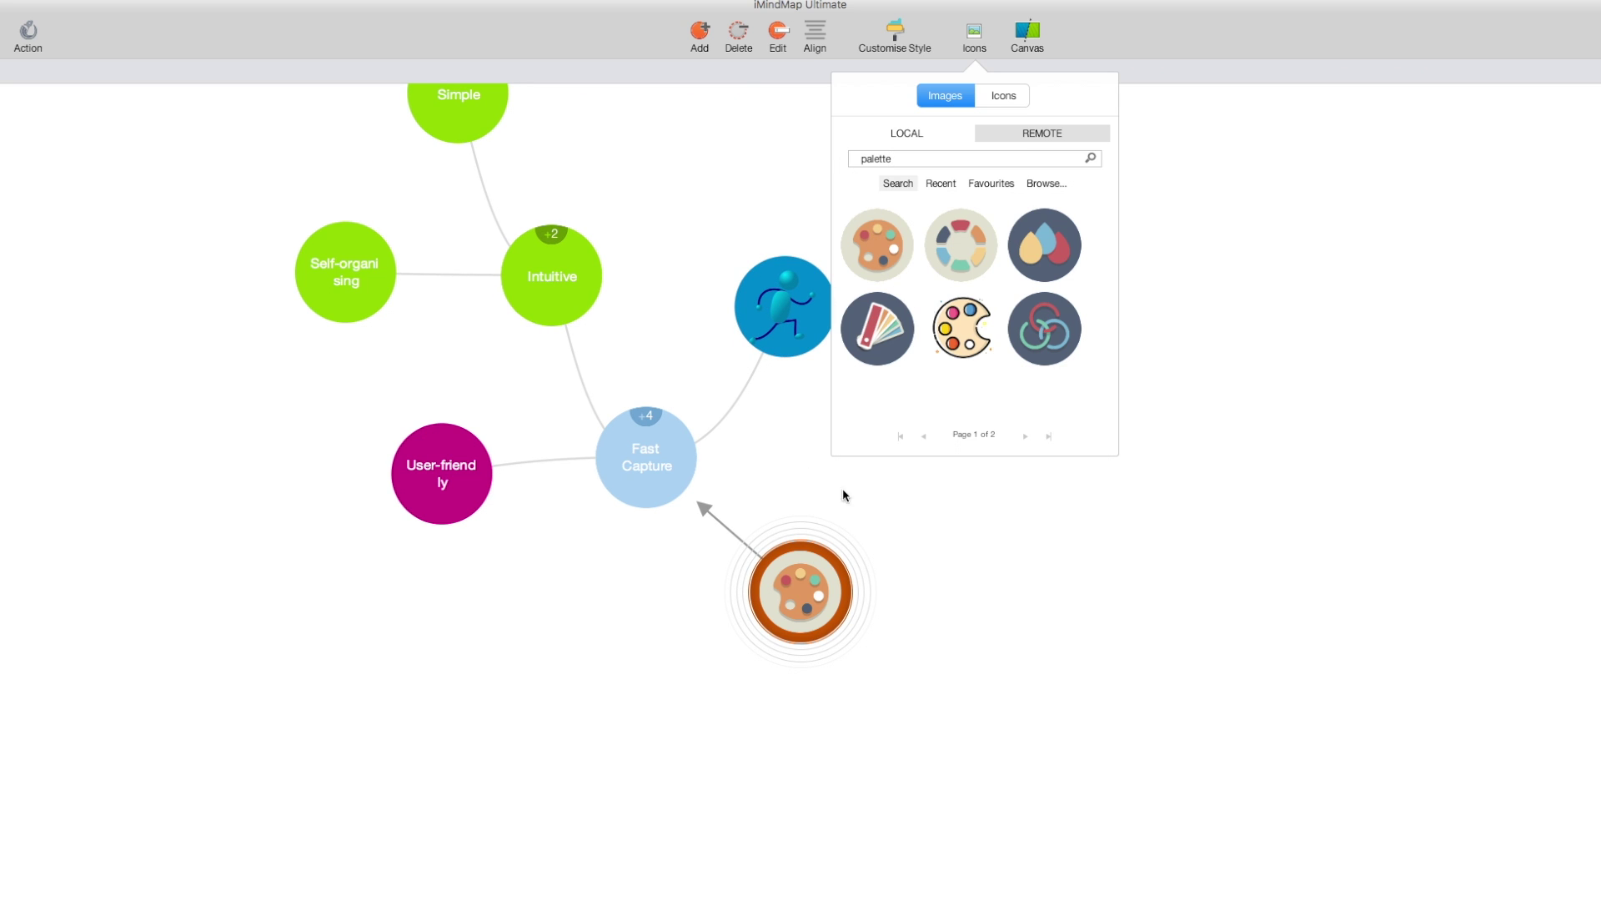
# From the Arrows icon category, drop the green down arrow onto Colourful's palette bubble
pyautogui.click(984, 97)
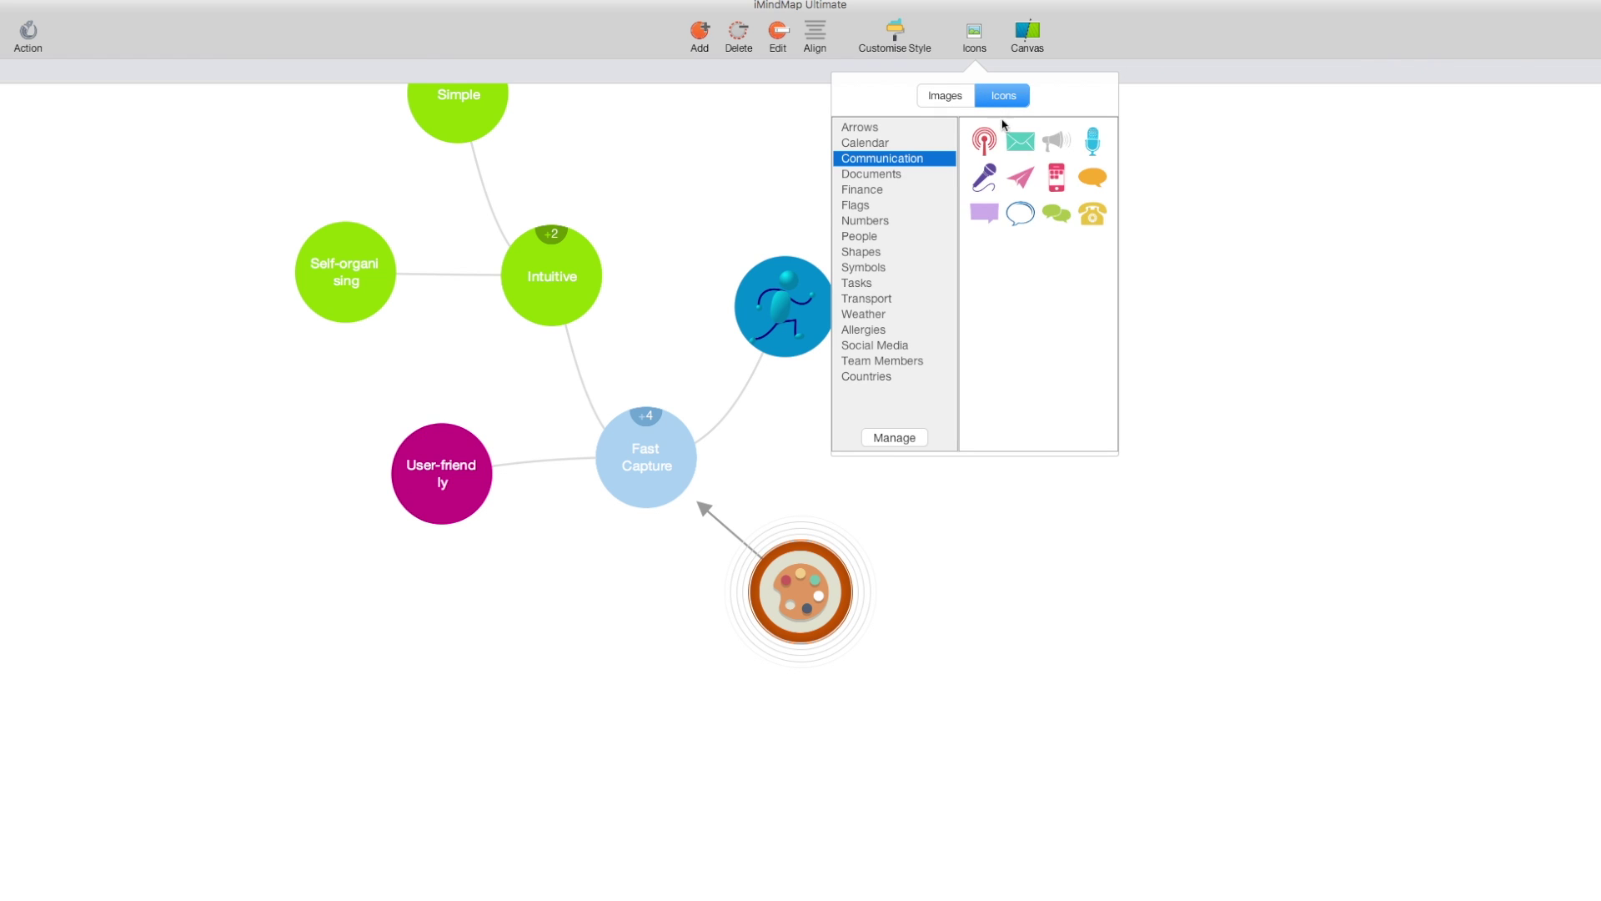
pyautogui.click(899, 190)
pyautogui.click(889, 206)
pyautogui.click(887, 221)
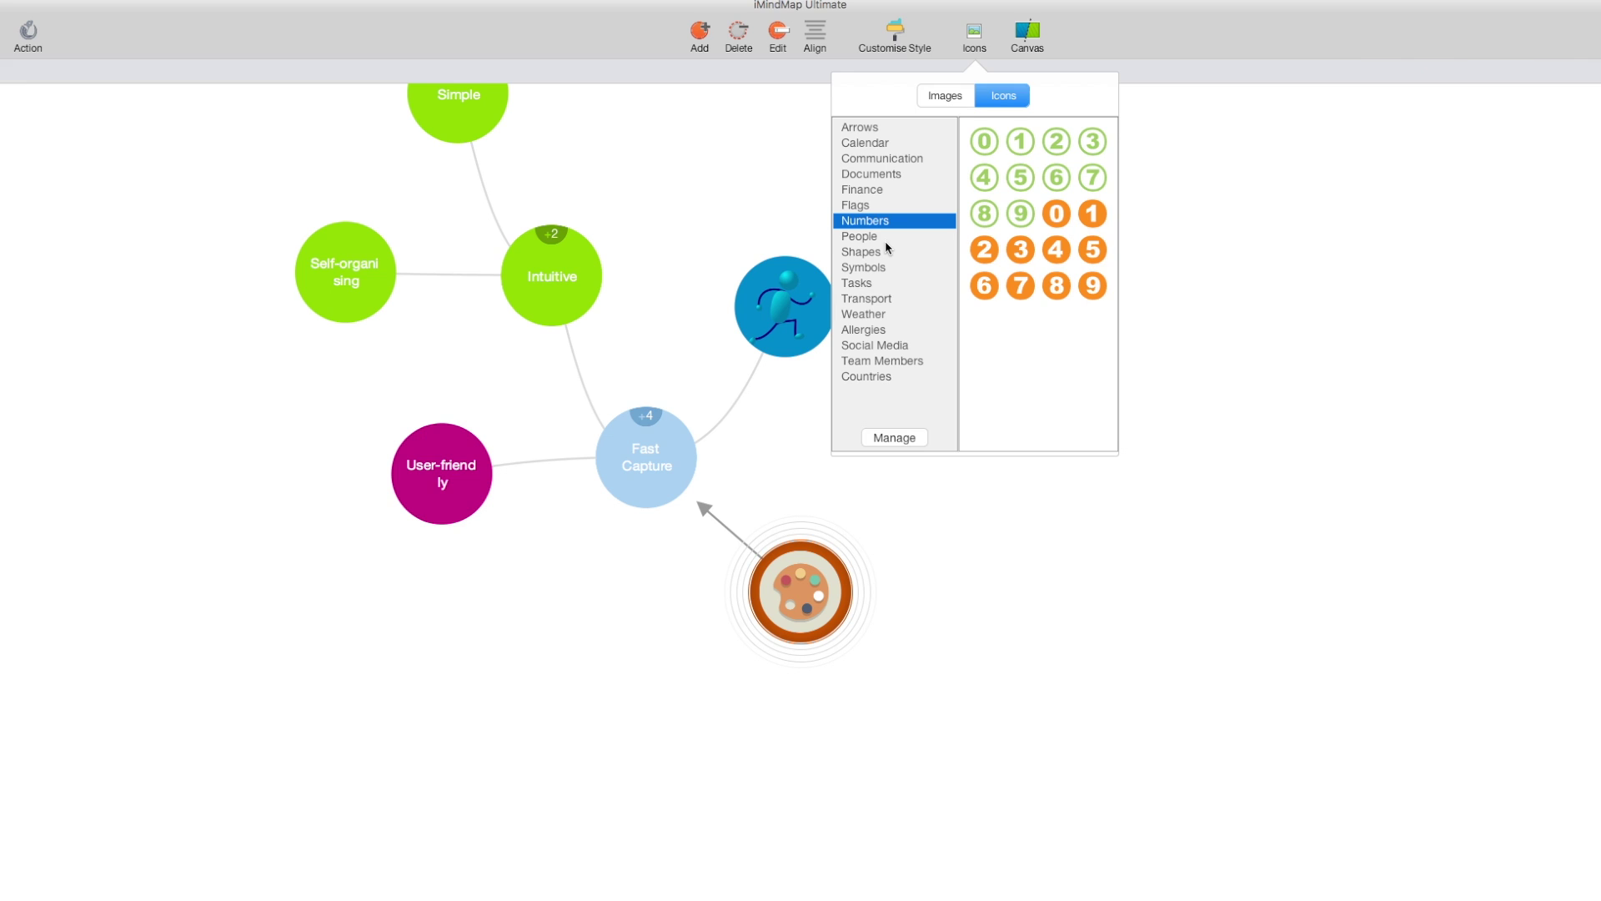
pyautogui.click(886, 268)
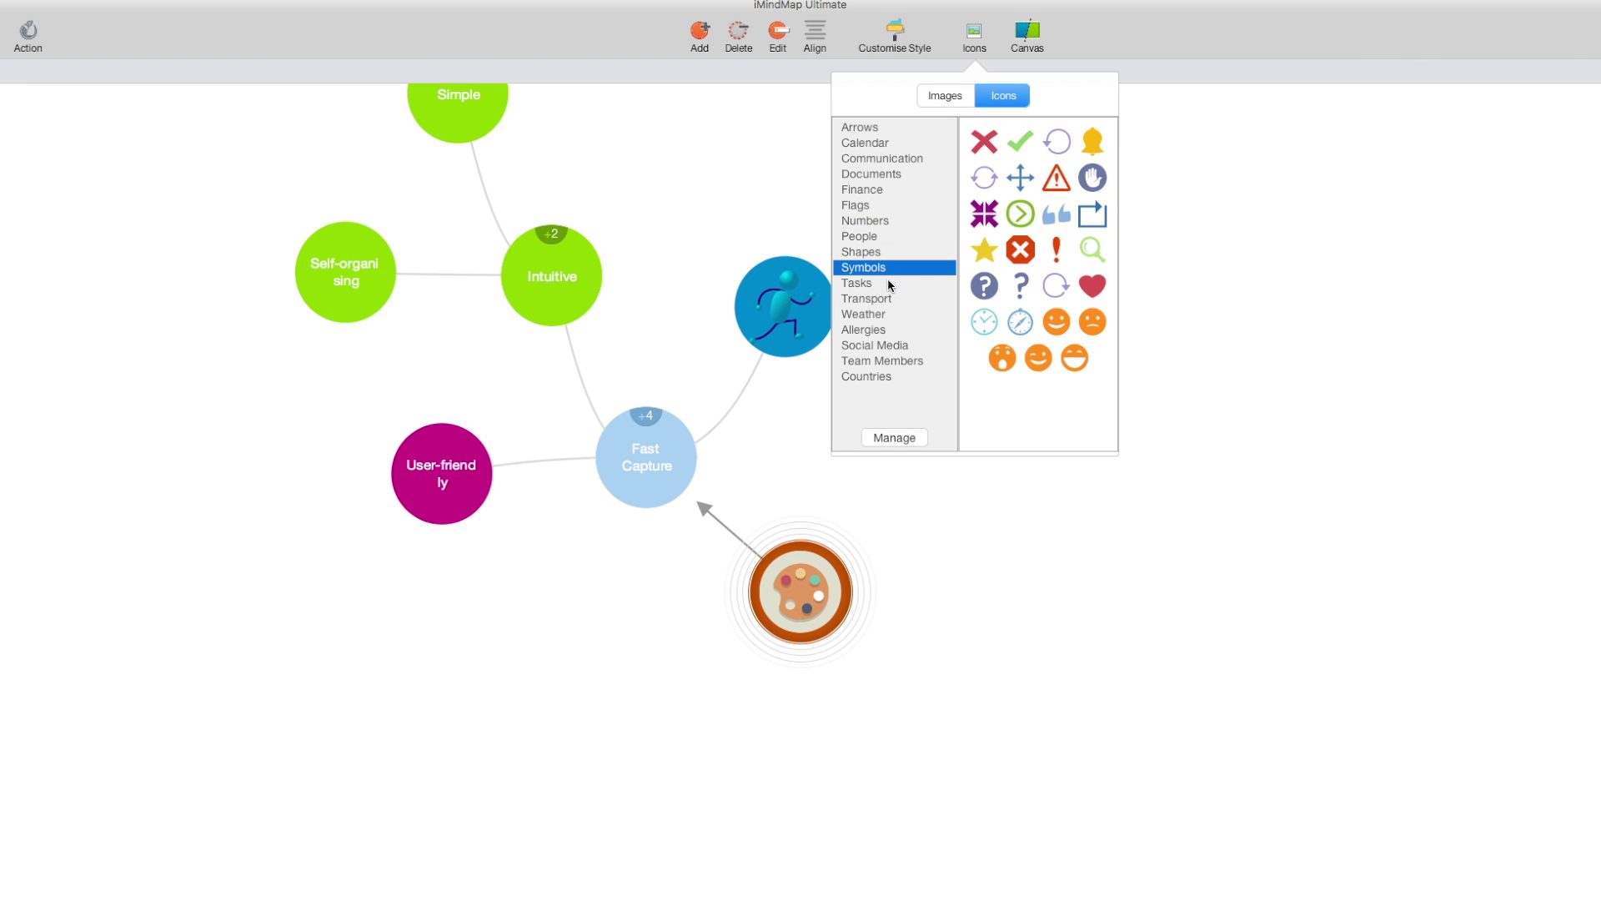
pyautogui.click(880, 176)
pyautogui.click(885, 159)
pyautogui.click(882, 144)
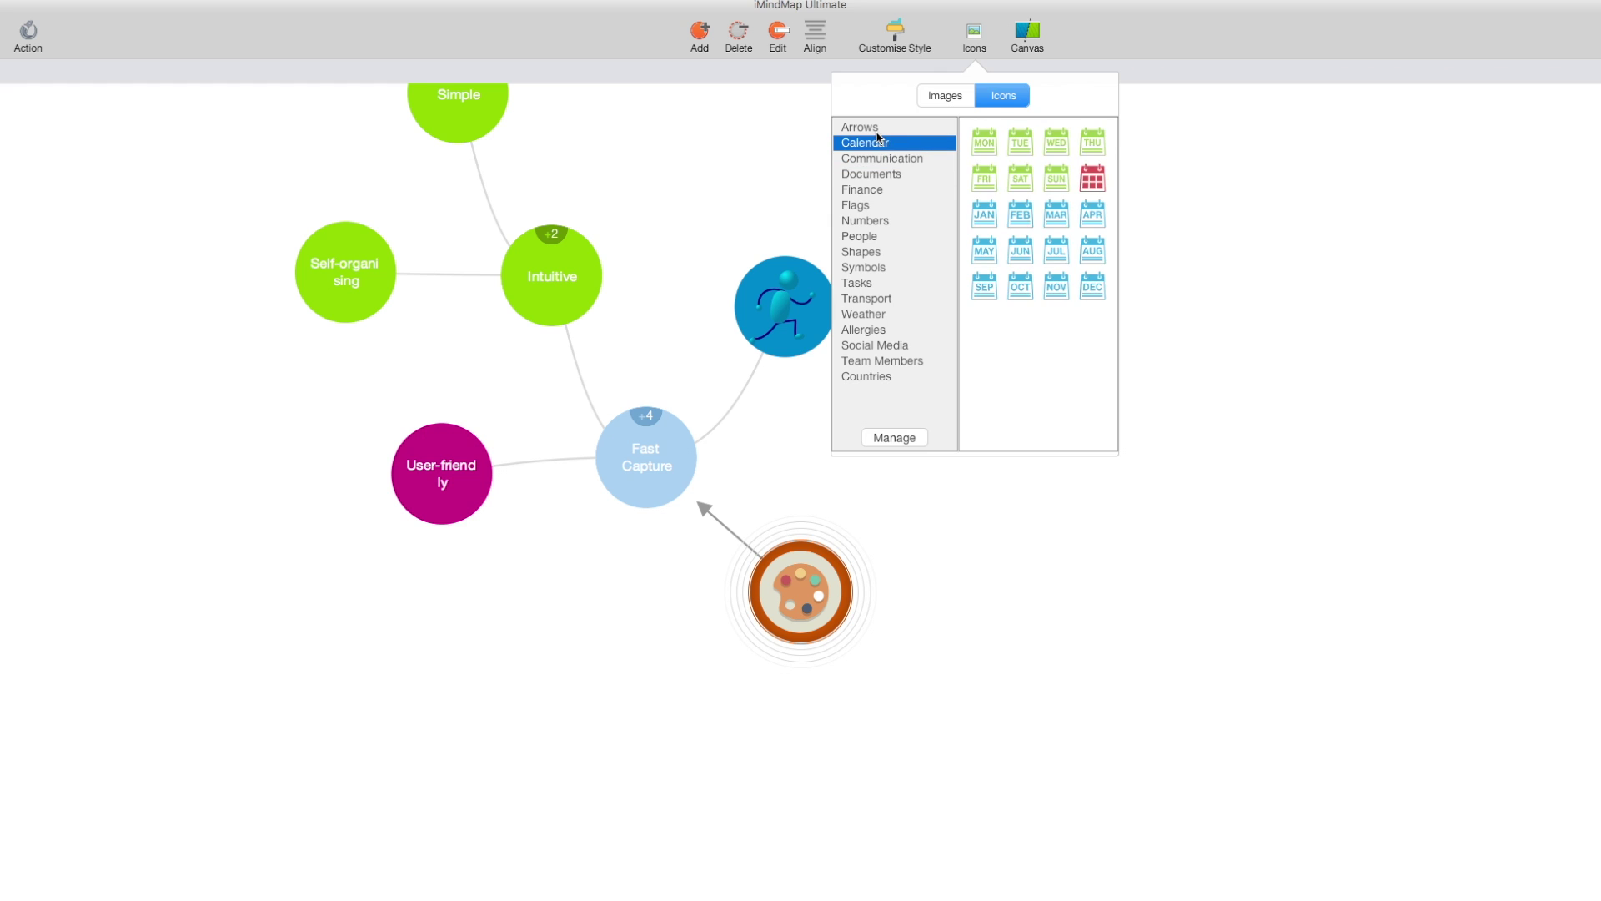
pyautogui.click(876, 128)
pyautogui.moveTo(985, 177); pyautogui.dragTo(905, 621)
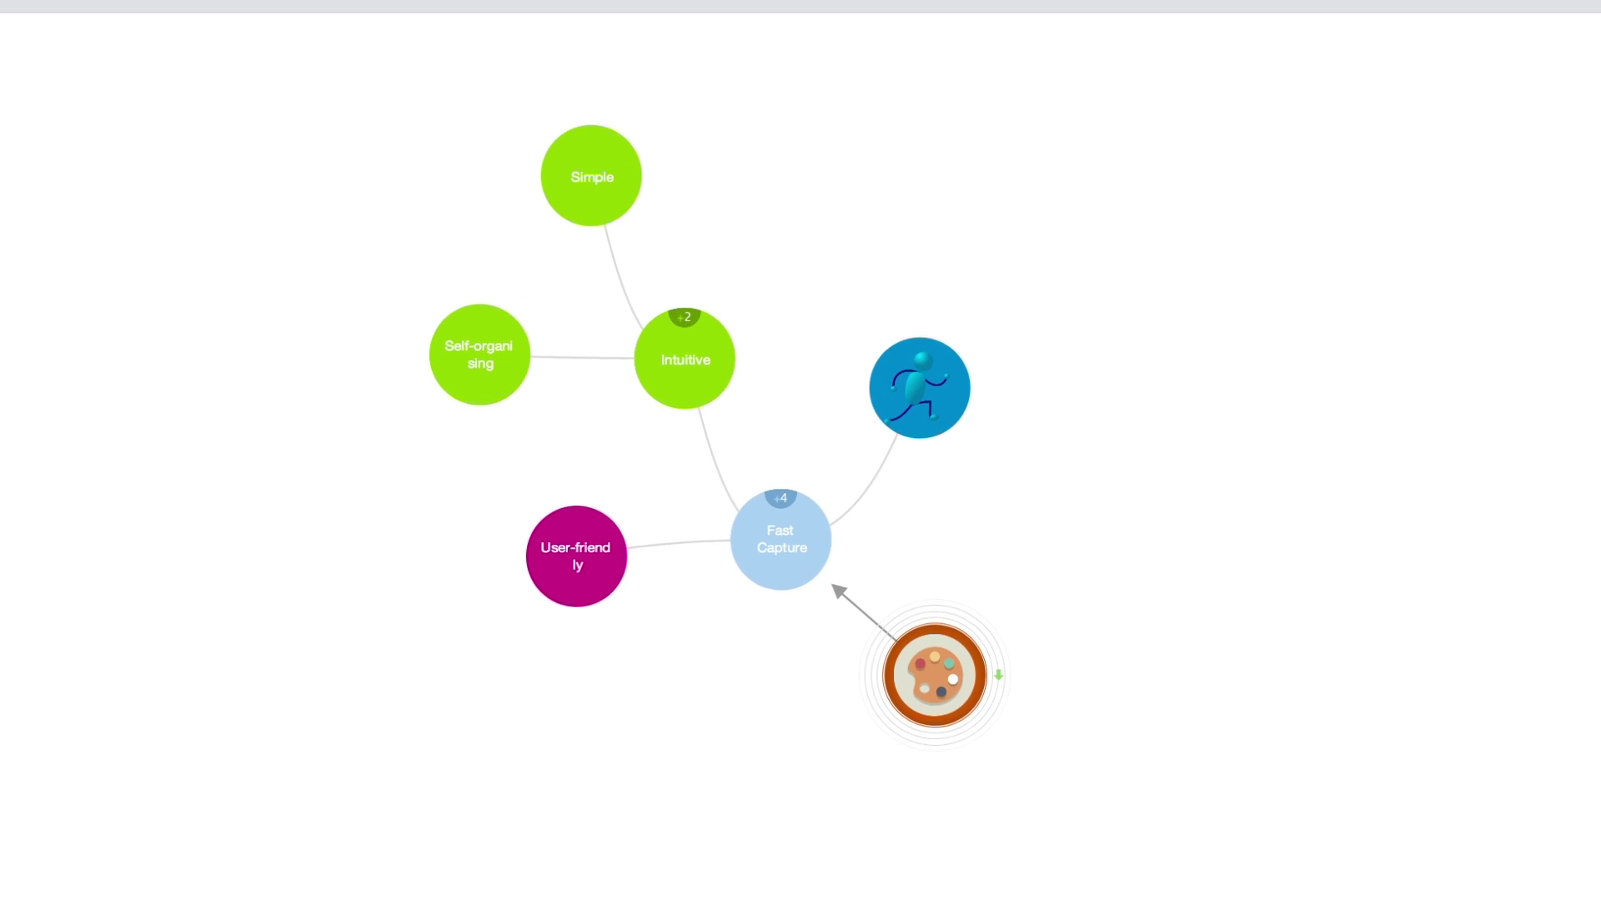
# In Customise Style, turn bubble images off and make the branch edges straight
pyautogui.click(885, 41)
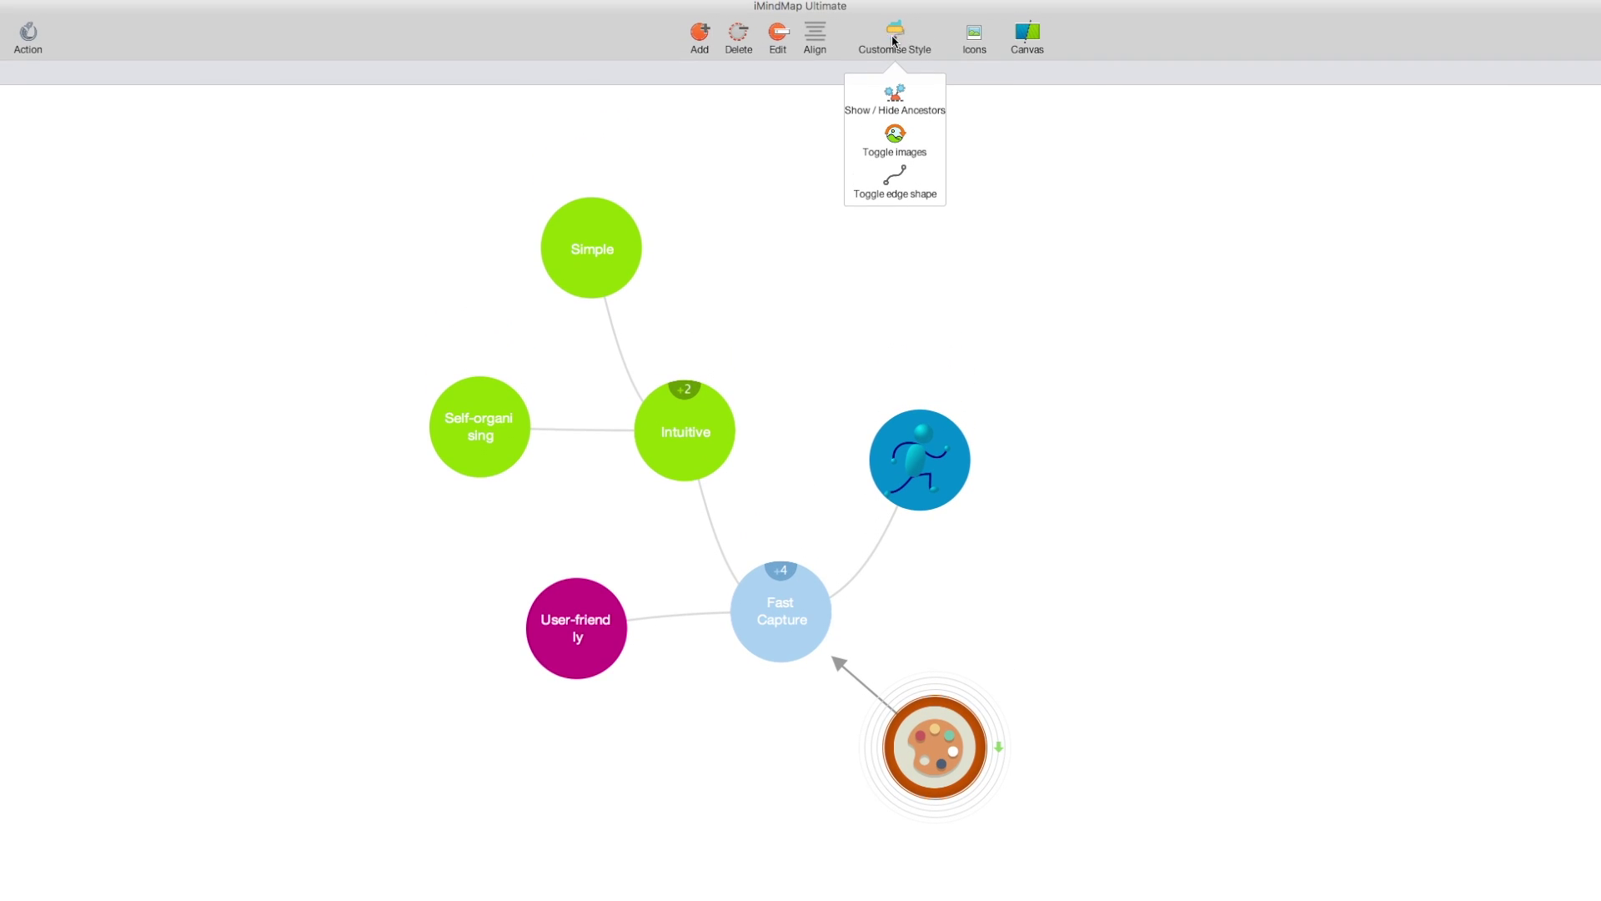
pyautogui.click(895, 136)
pyautogui.click(897, 137)
pyautogui.click(897, 137)
pyautogui.click(898, 138)
pyautogui.click(897, 138)
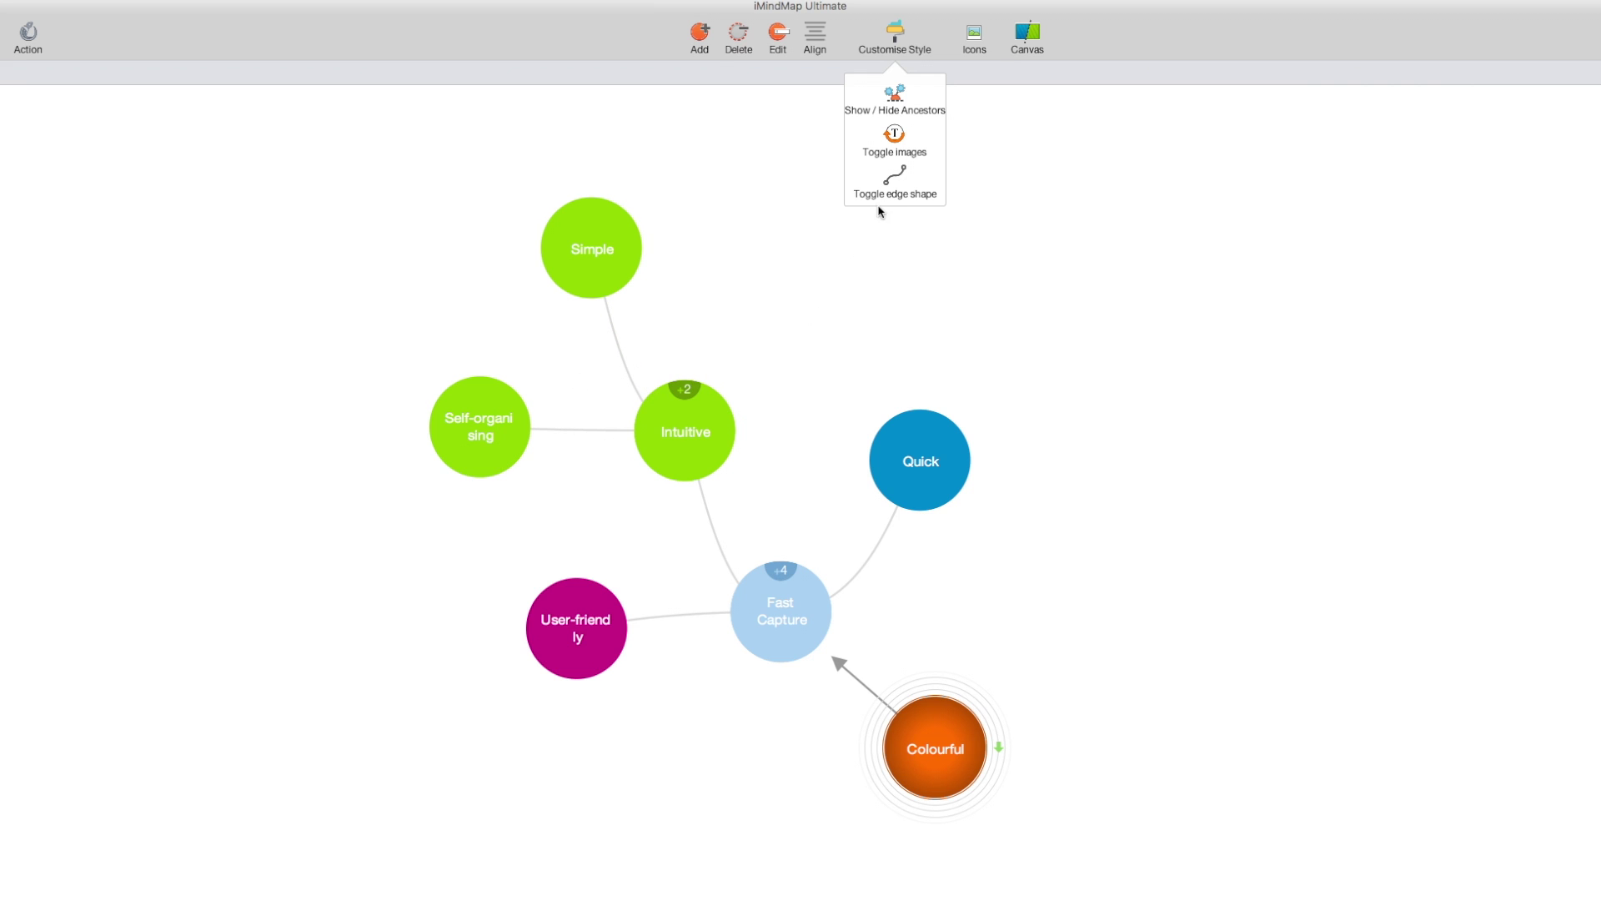
pyautogui.click(896, 182)
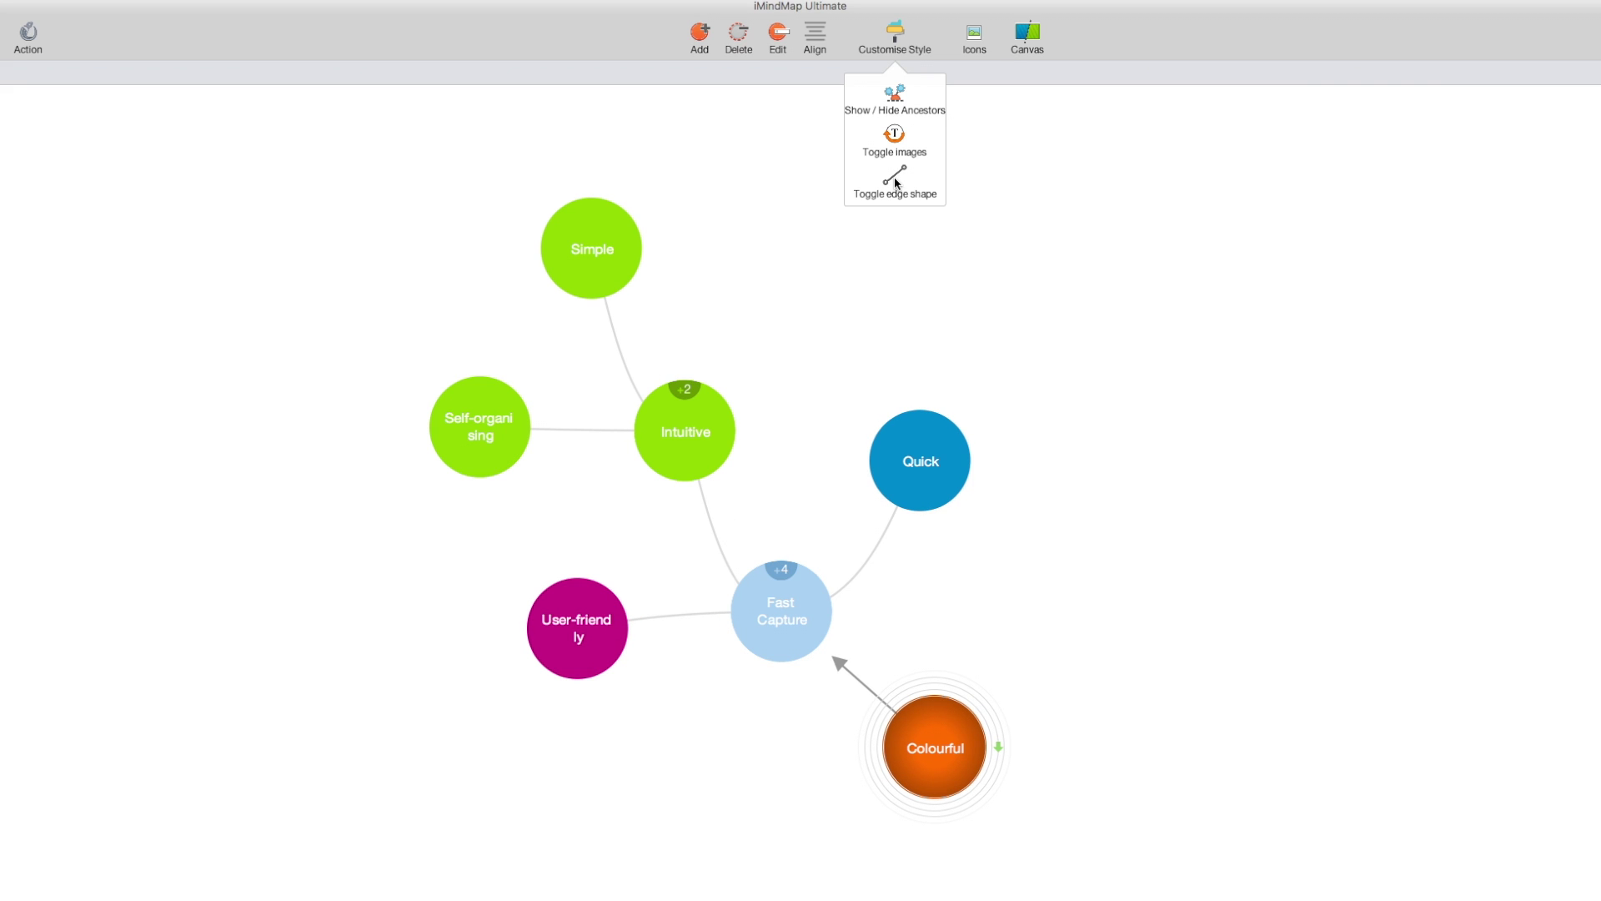
pyautogui.click(805, 622)
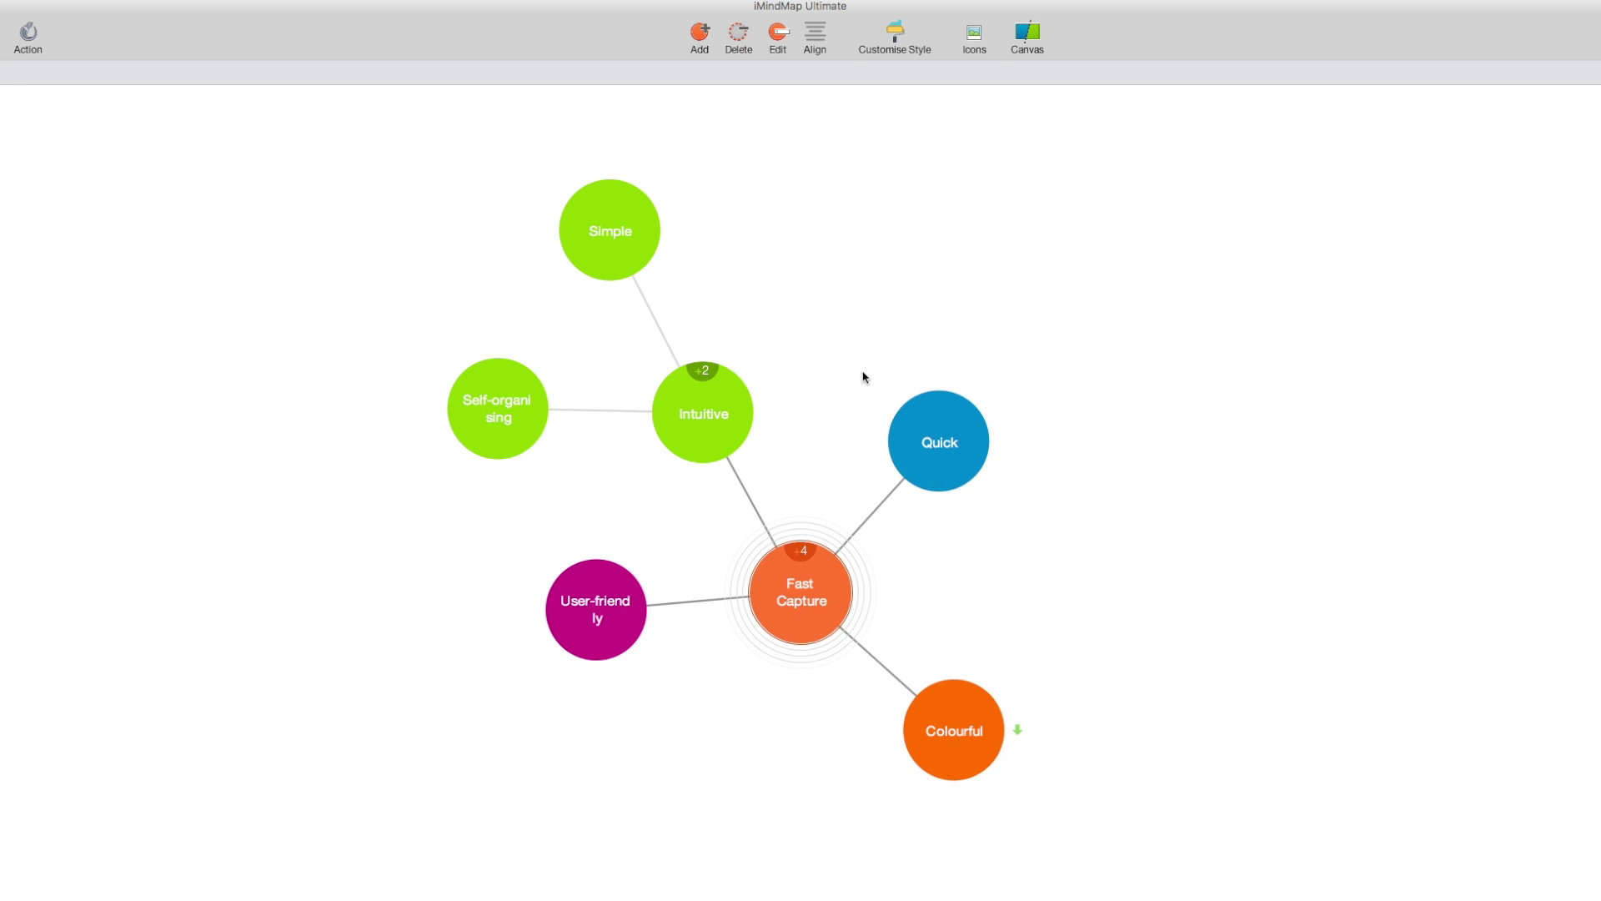
pyautogui.click(1027, 34)
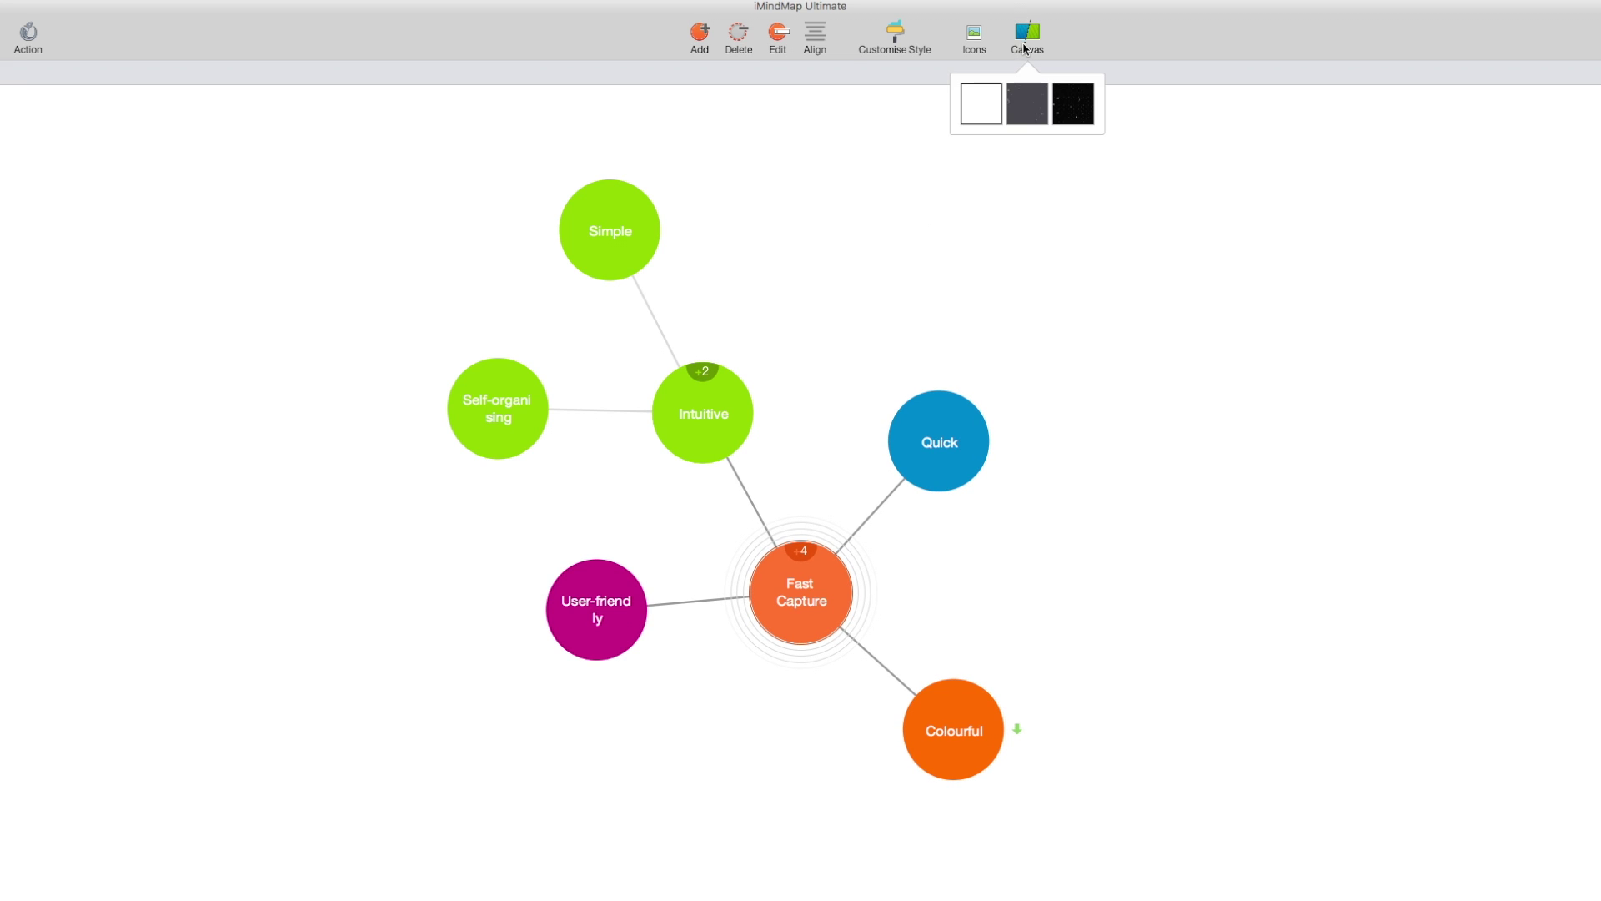
pyautogui.click(1034, 109)
pyautogui.click(1028, 41)
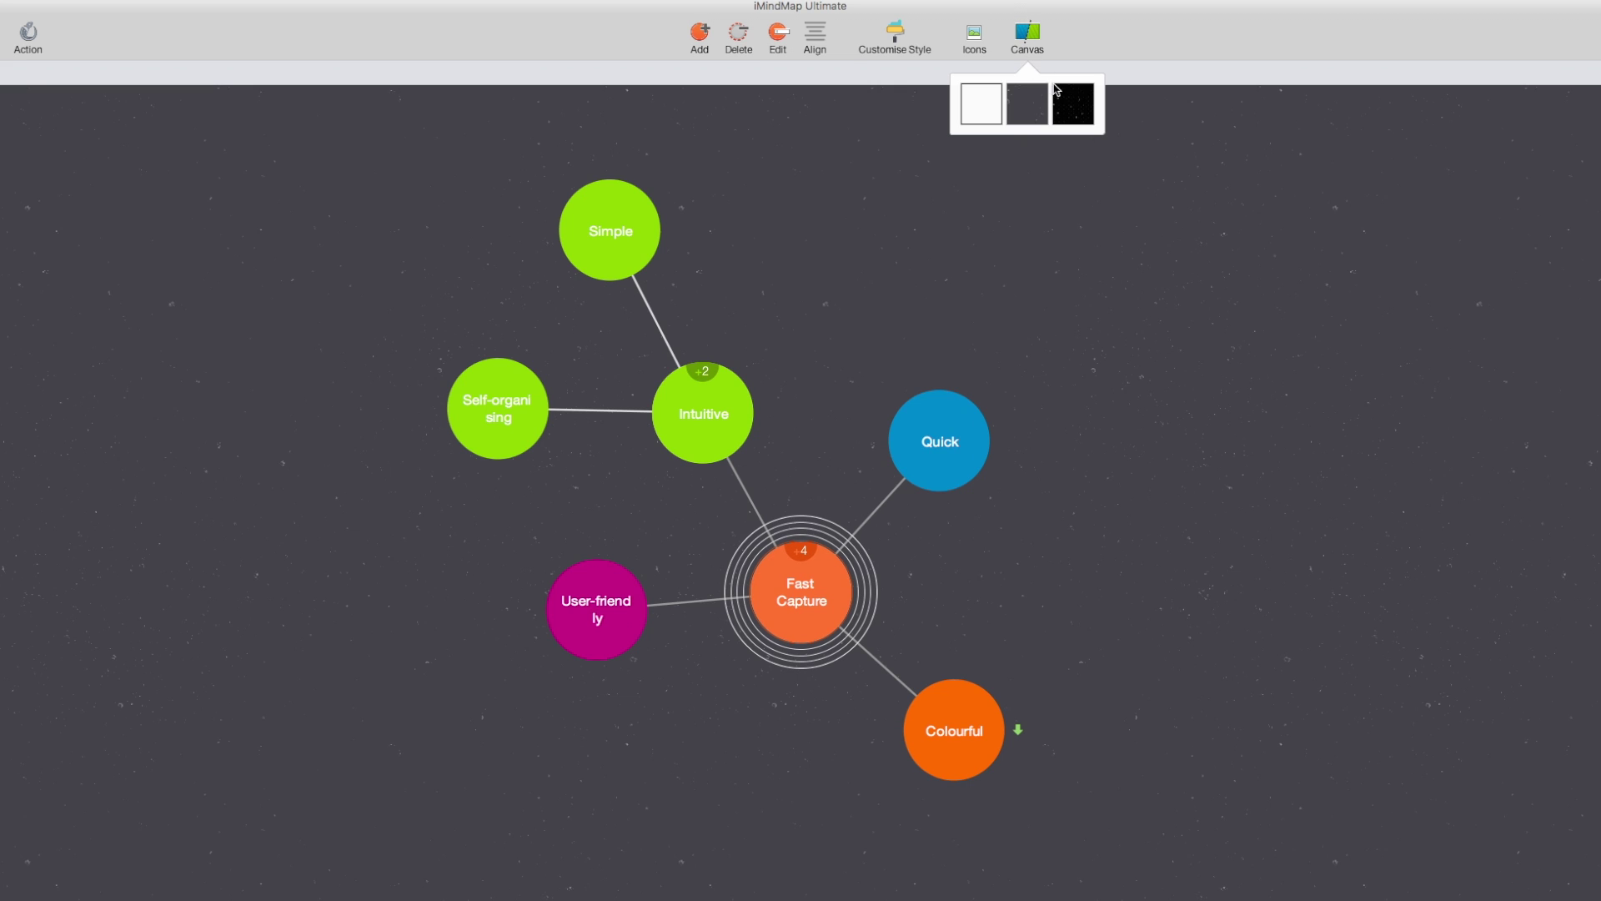
pyautogui.click(1074, 104)
pyautogui.click(1029, 38)
pyautogui.click(990, 107)
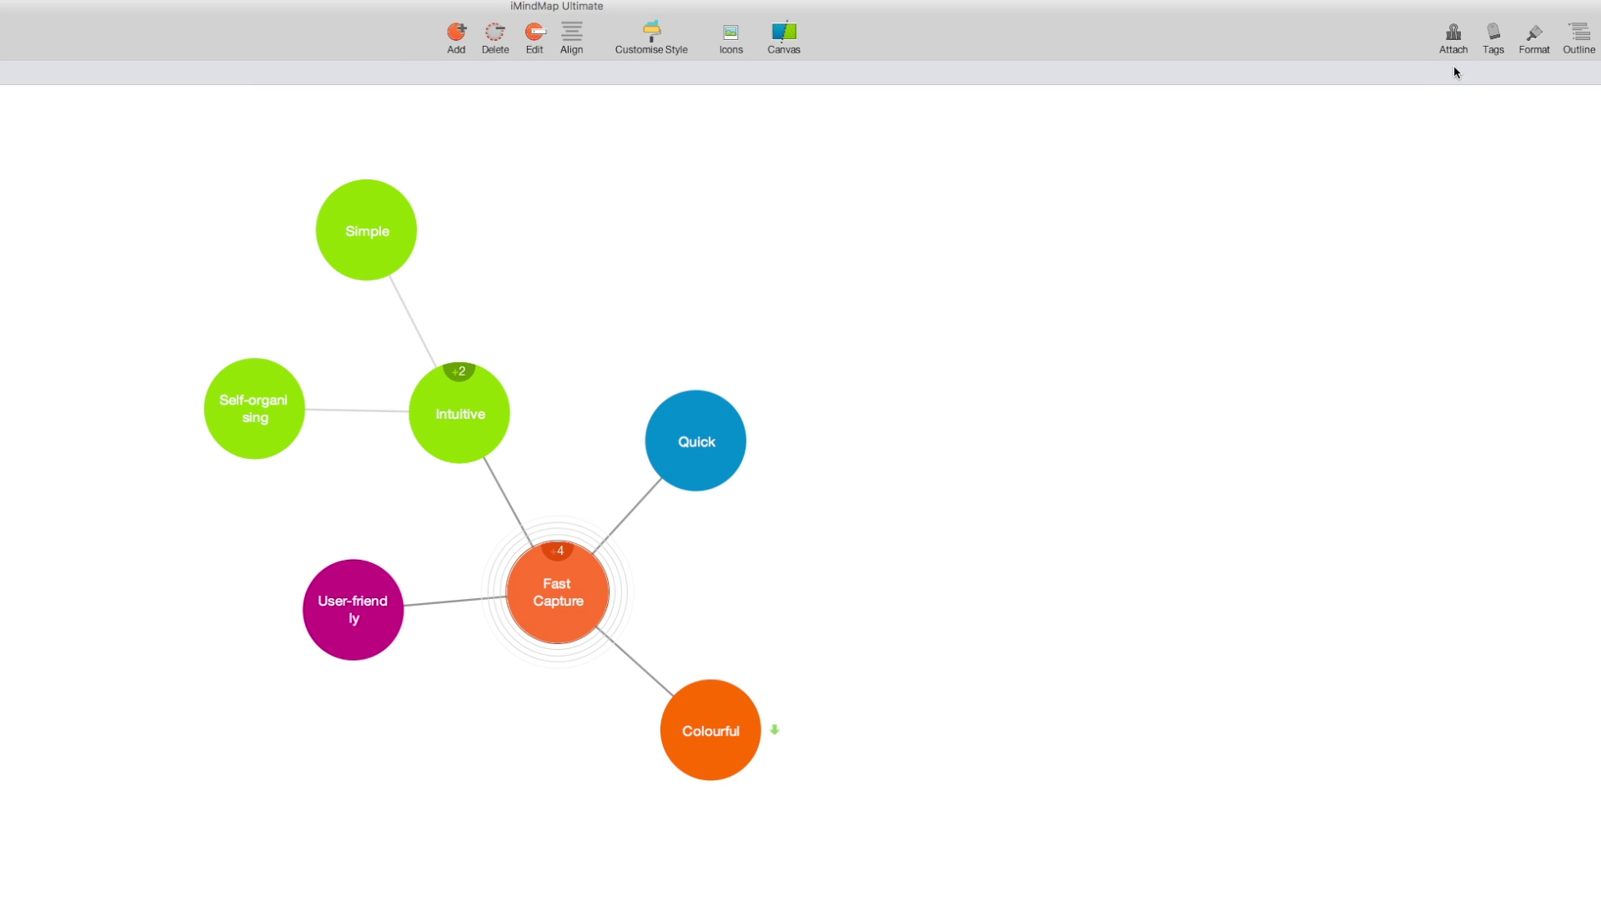
# Keep Web Link as the attachment type, select Quick, and show its Format colour settings
pyautogui.click(1453, 37)
pyautogui.click(1471, 109)
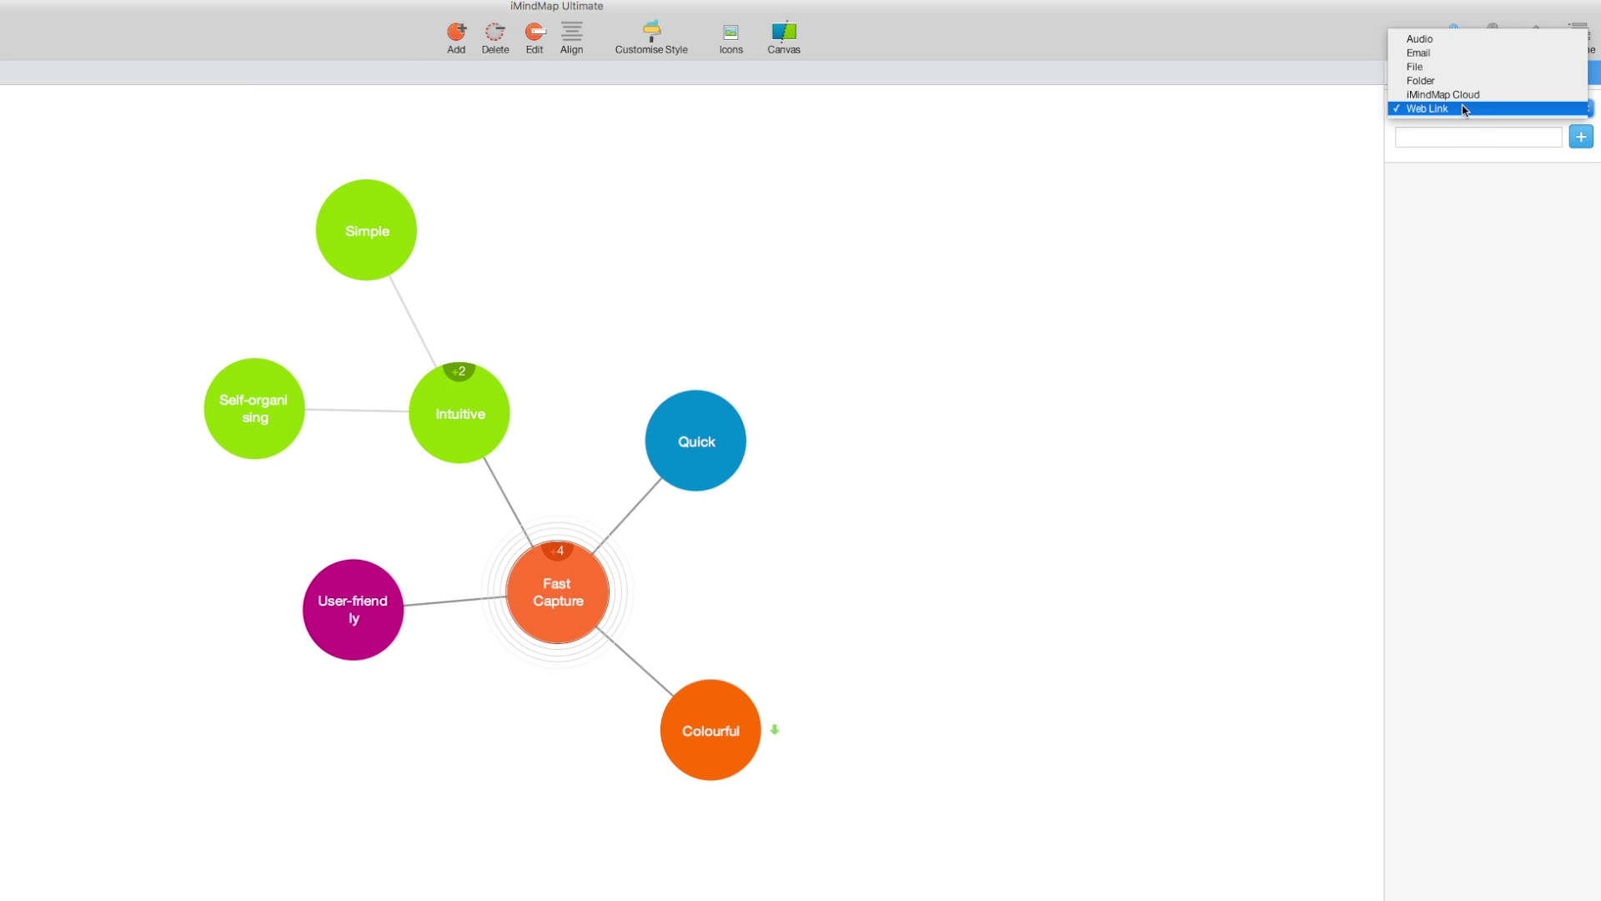
pyautogui.click(1449, 149)
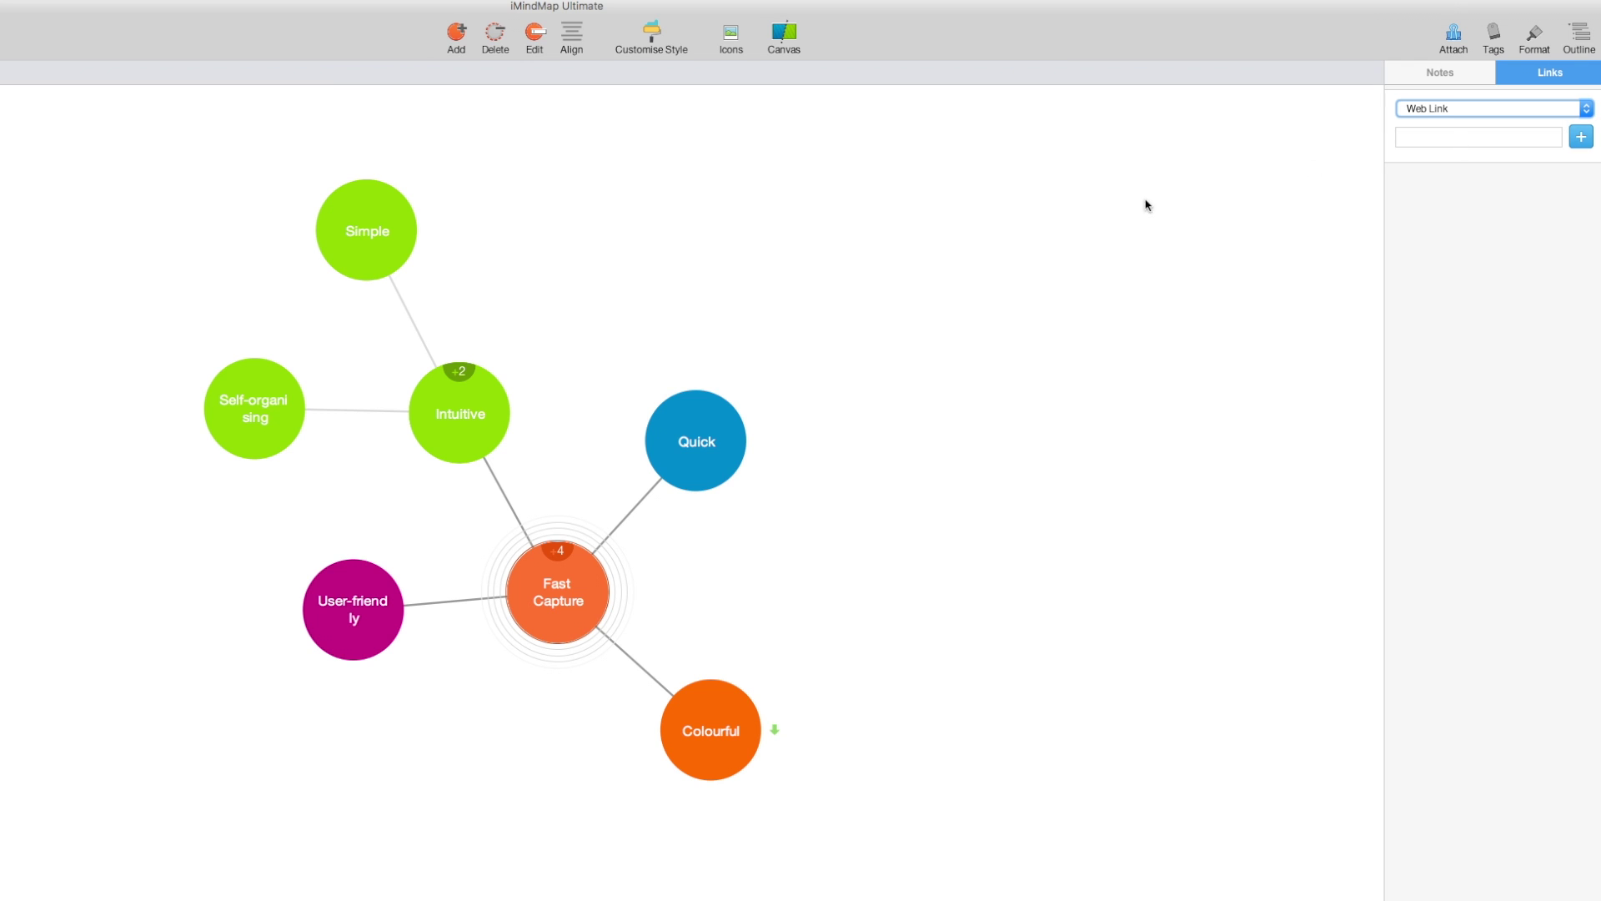
pyautogui.click(725, 448)
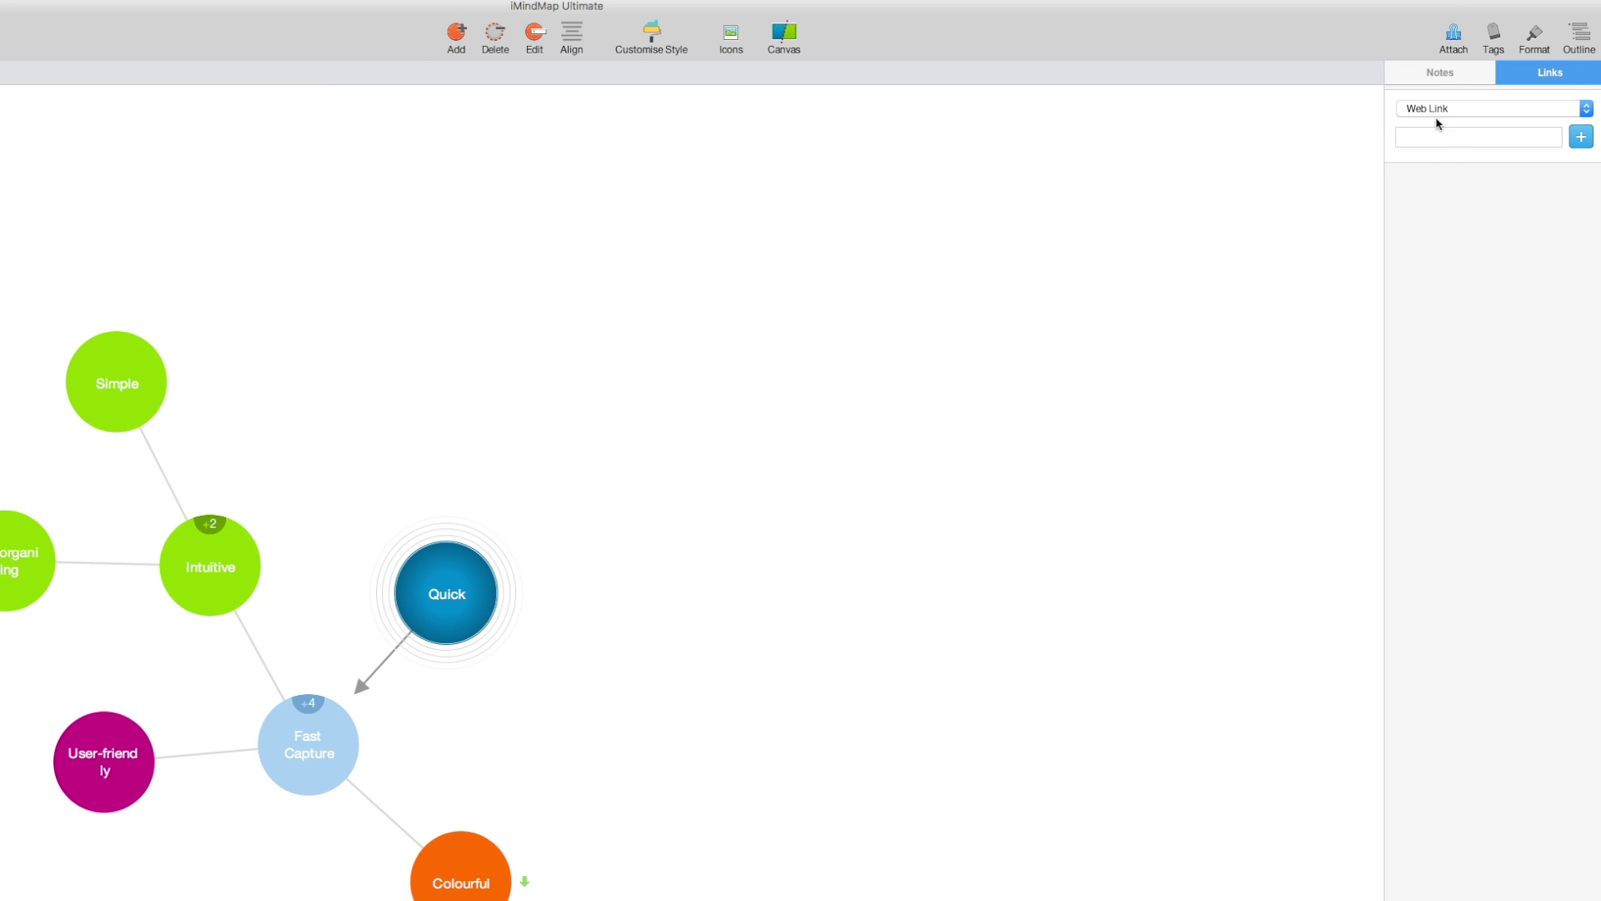
pyautogui.click(1440, 73)
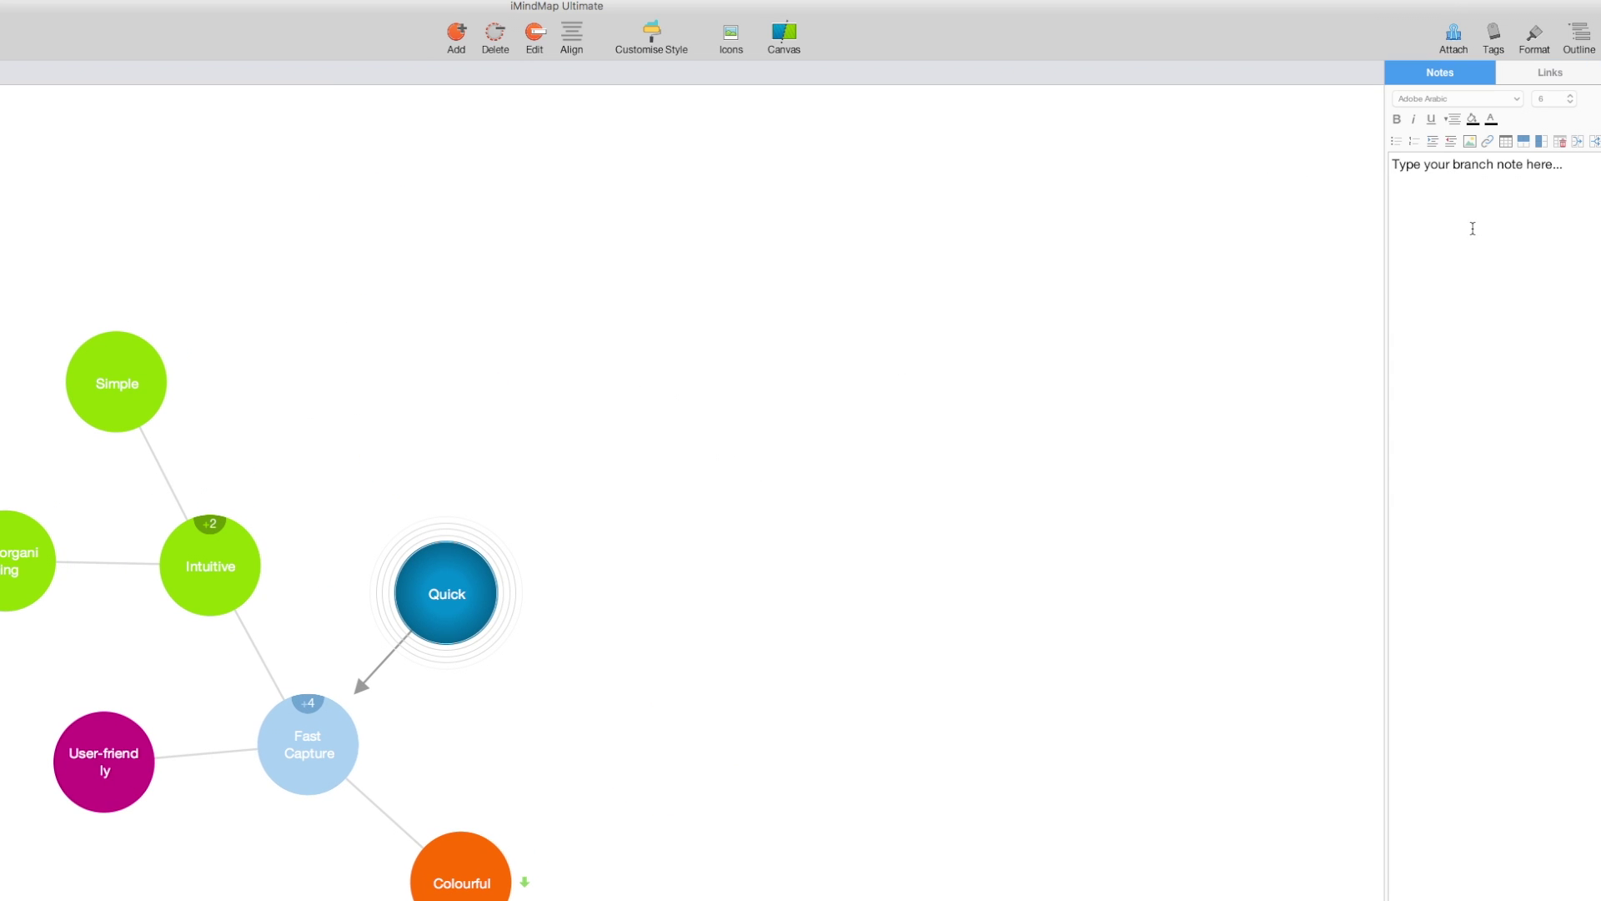
pyautogui.click(1494, 37)
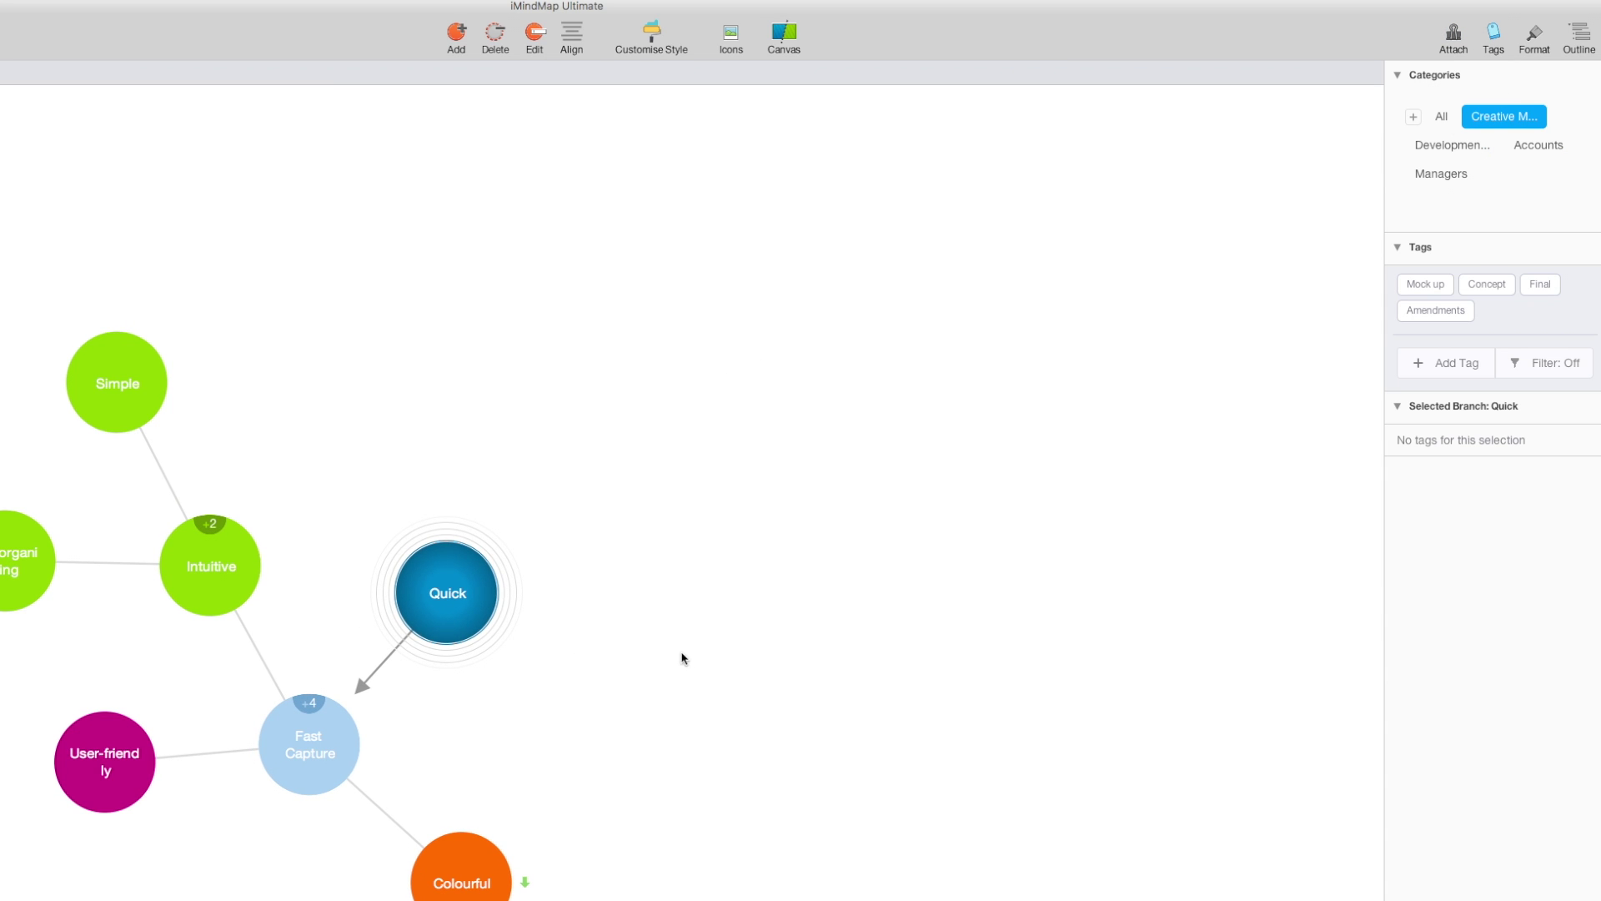
pyautogui.click(1533, 42)
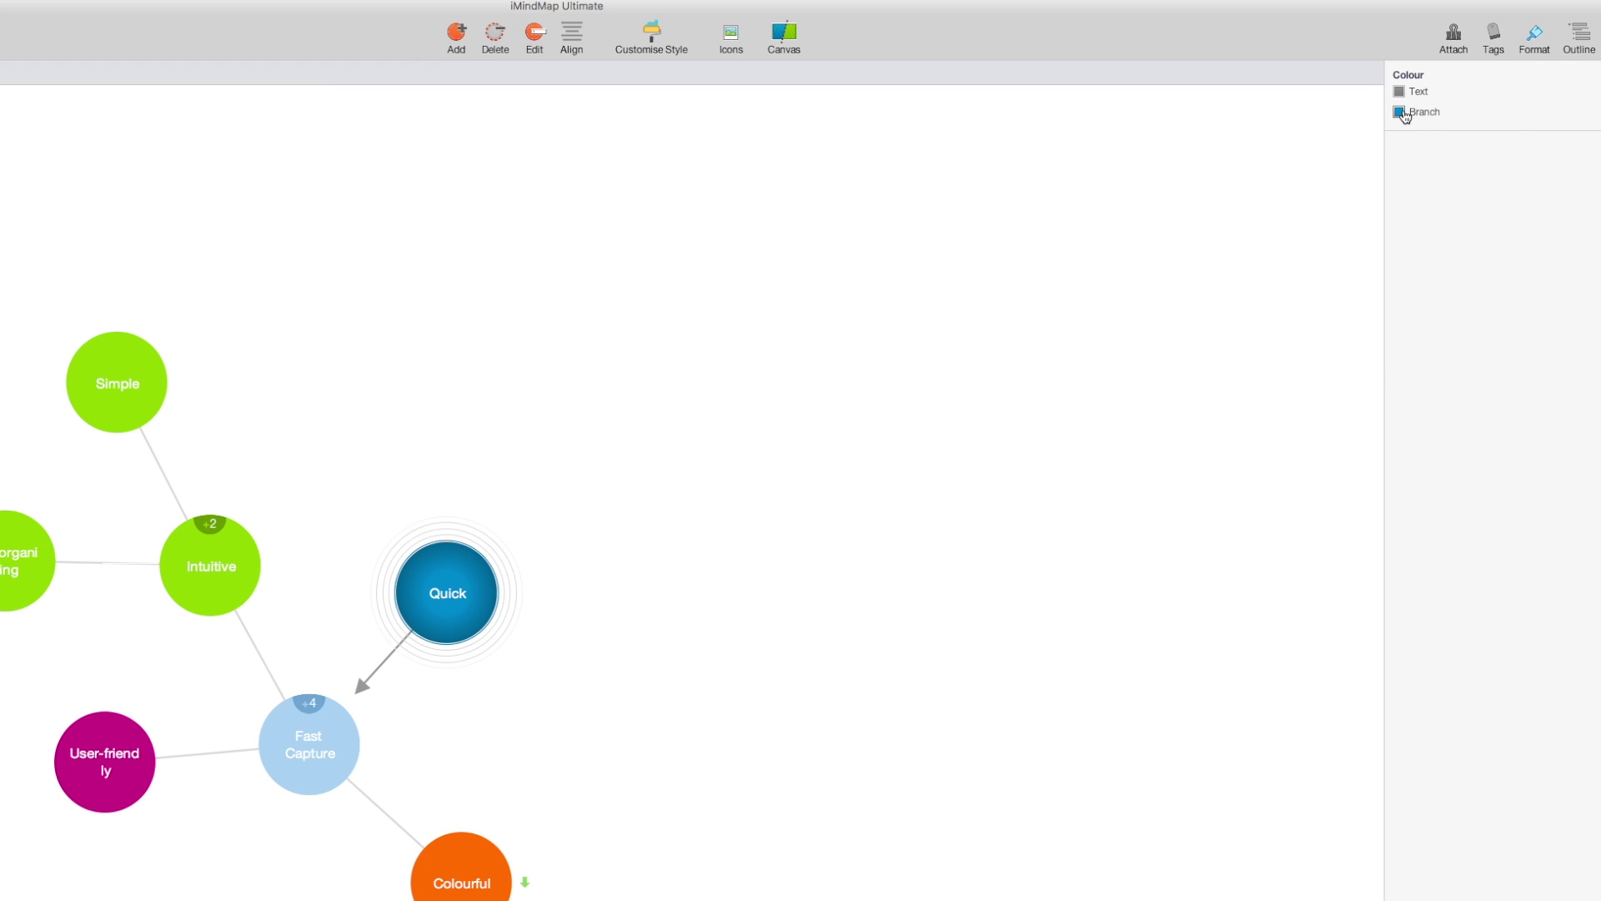
# Change the Quick bubble's branch colour to green, passing through orange first
pyautogui.click(1400, 112)
pyautogui.click(1416, 151)
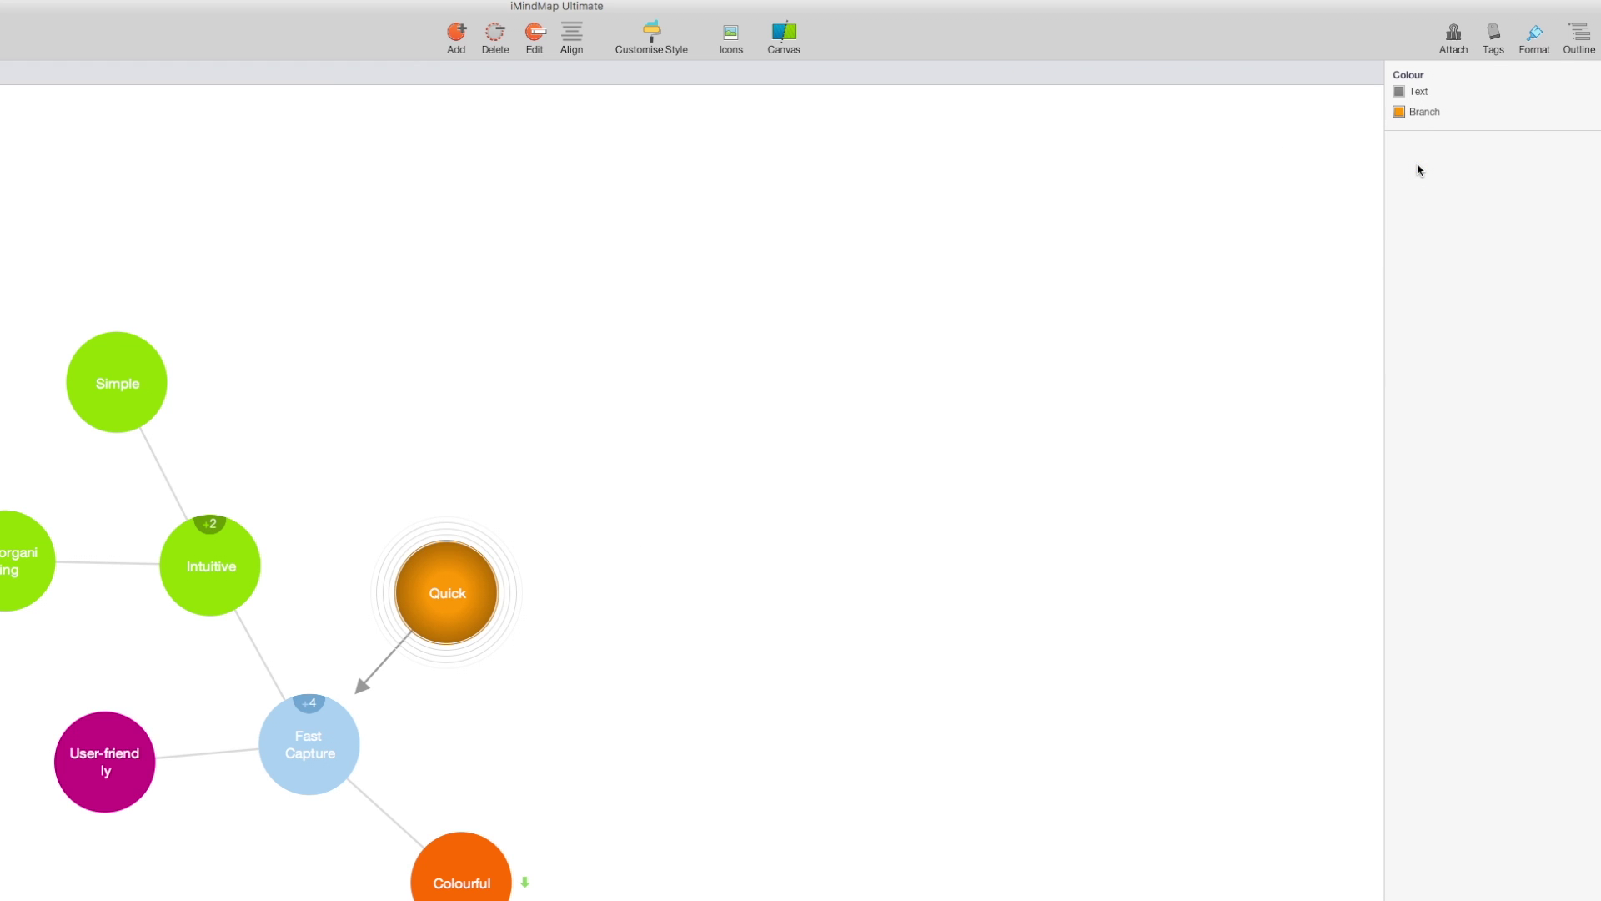
pyautogui.click(1402, 113)
pyautogui.click(1451, 161)
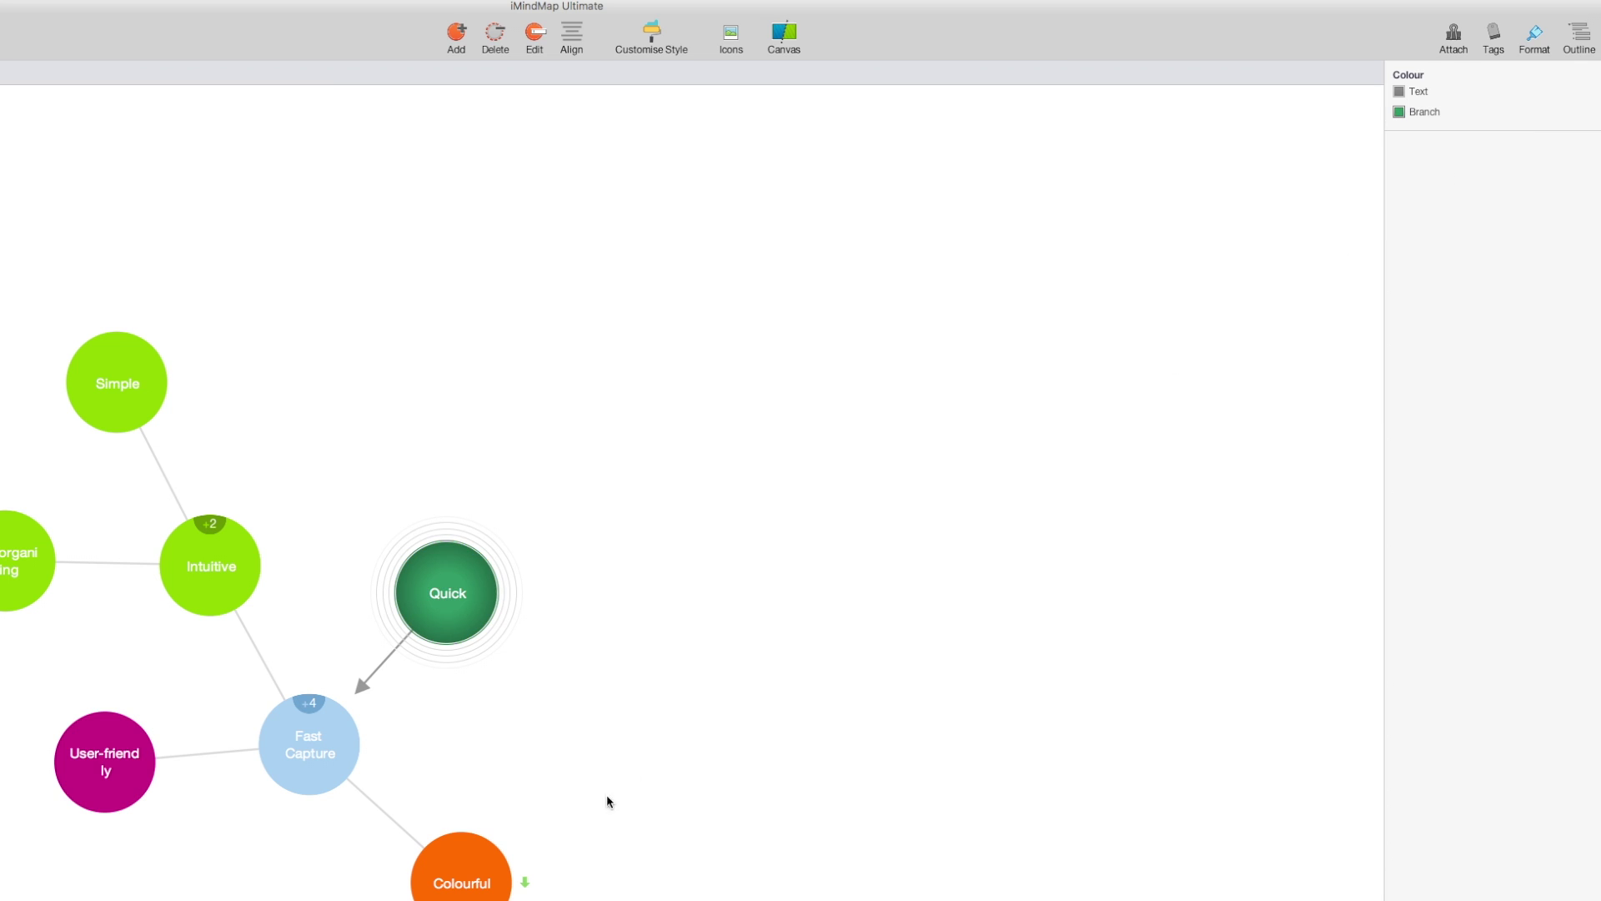
# Make the Colourful bubble's branch turquoise and shift the map down and right
pyautogui.click(471, 896)
pyautogui.click(1399, 112)
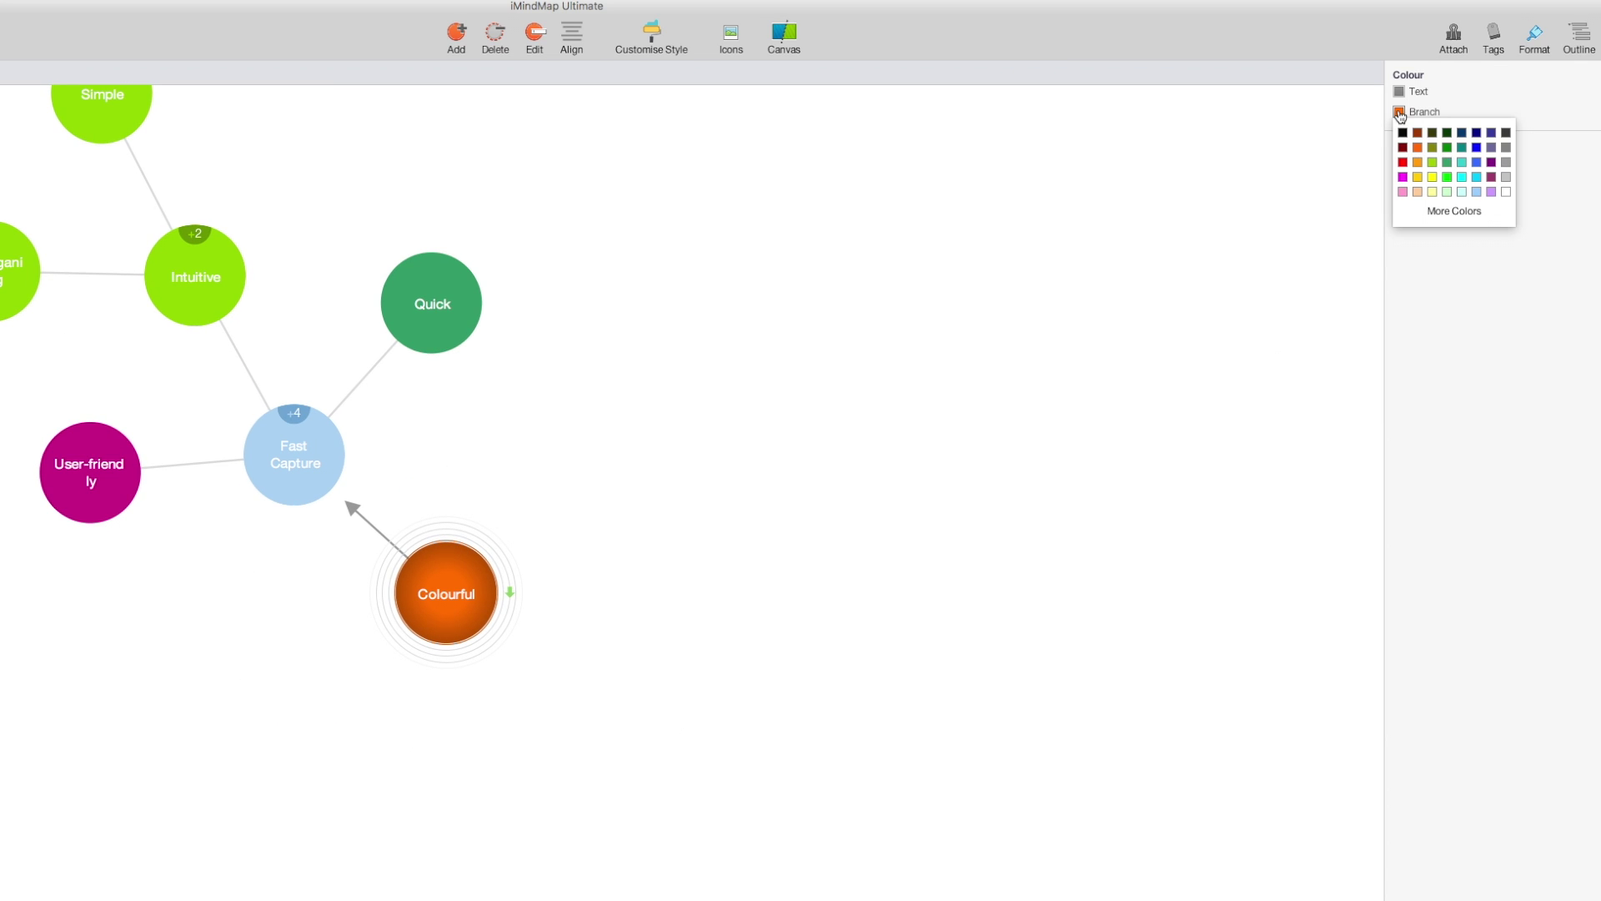
pyautogui.click(1466, 171)
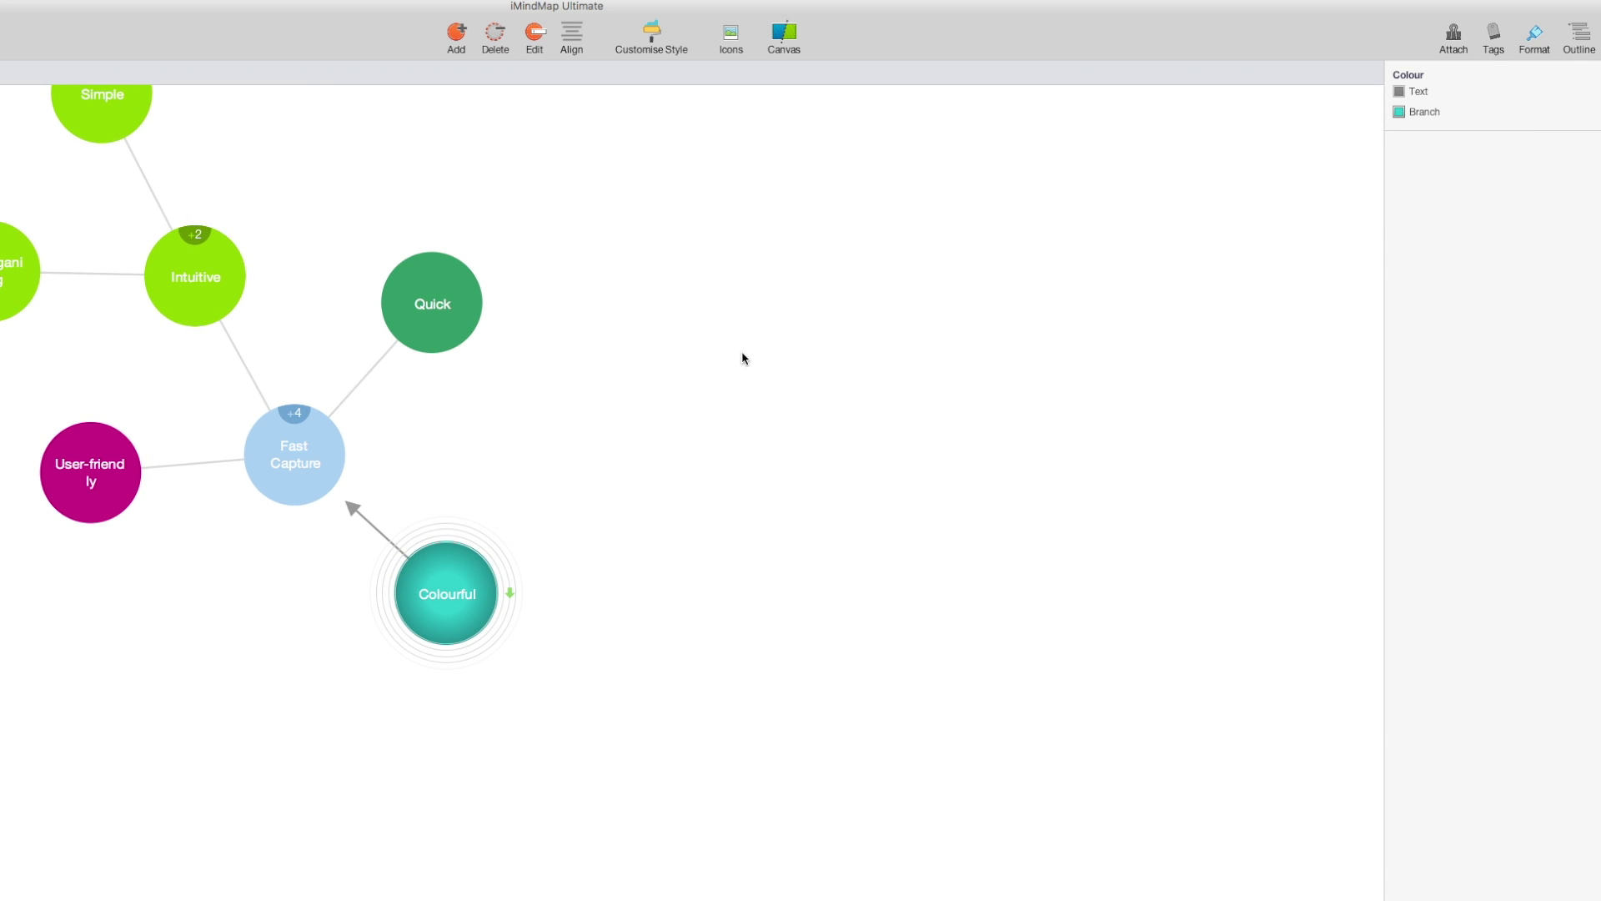
pyautogui.moveTo(588, 388); pyautogui.dragTo(768, 539)
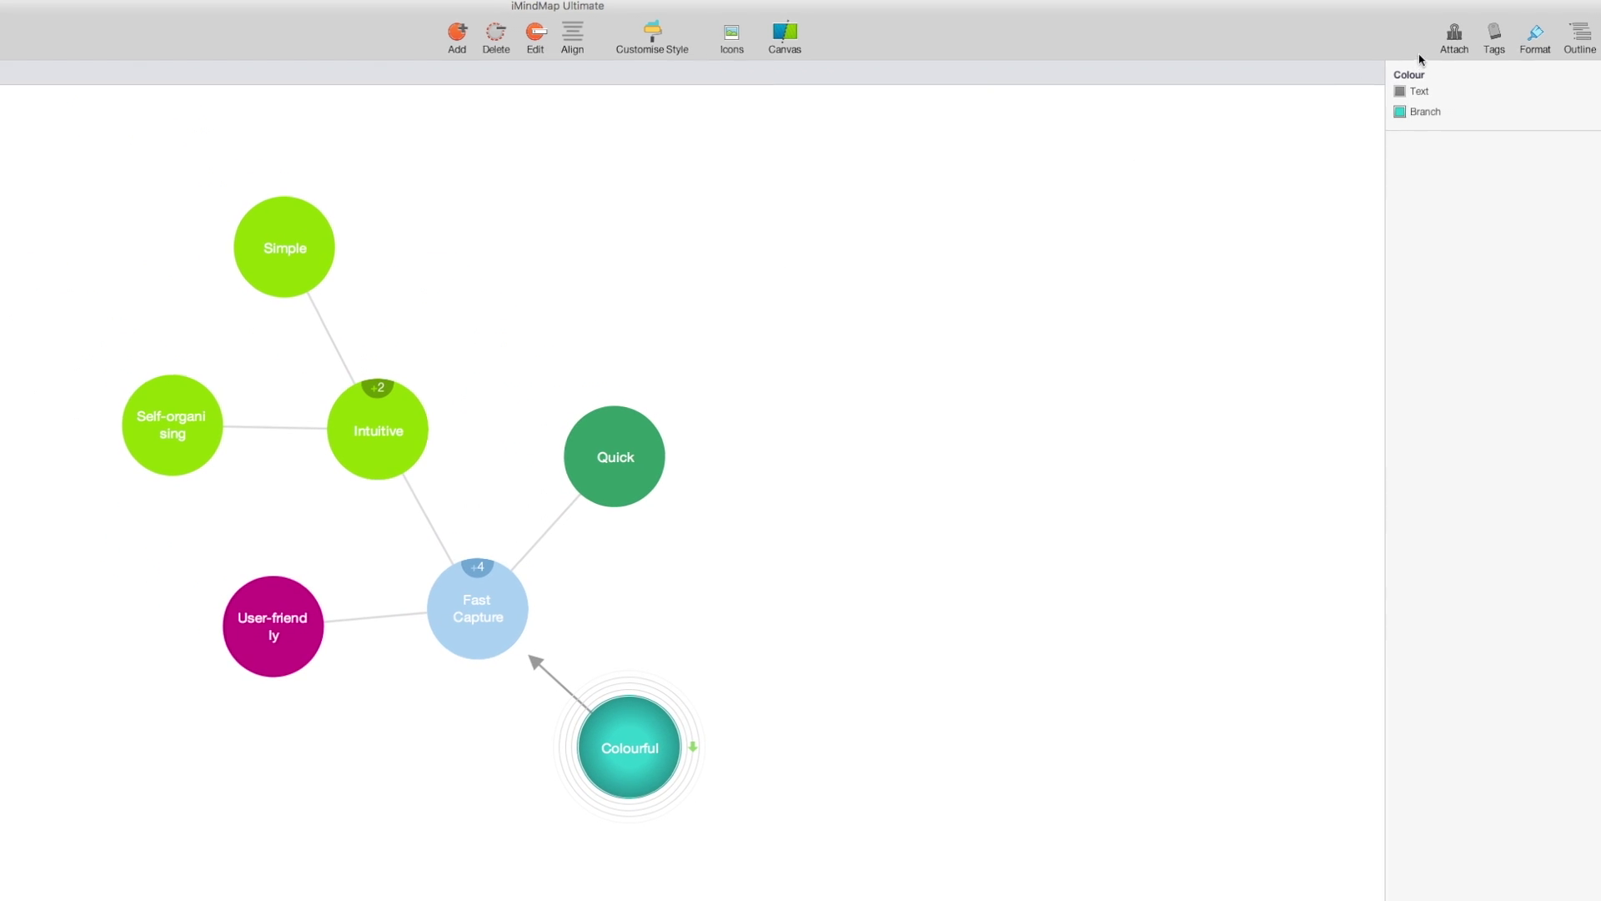
# Switch to full-screen view with Ctrl+Super+F and nudge the map down and right
pyautogui.press('ctrl+super+f')
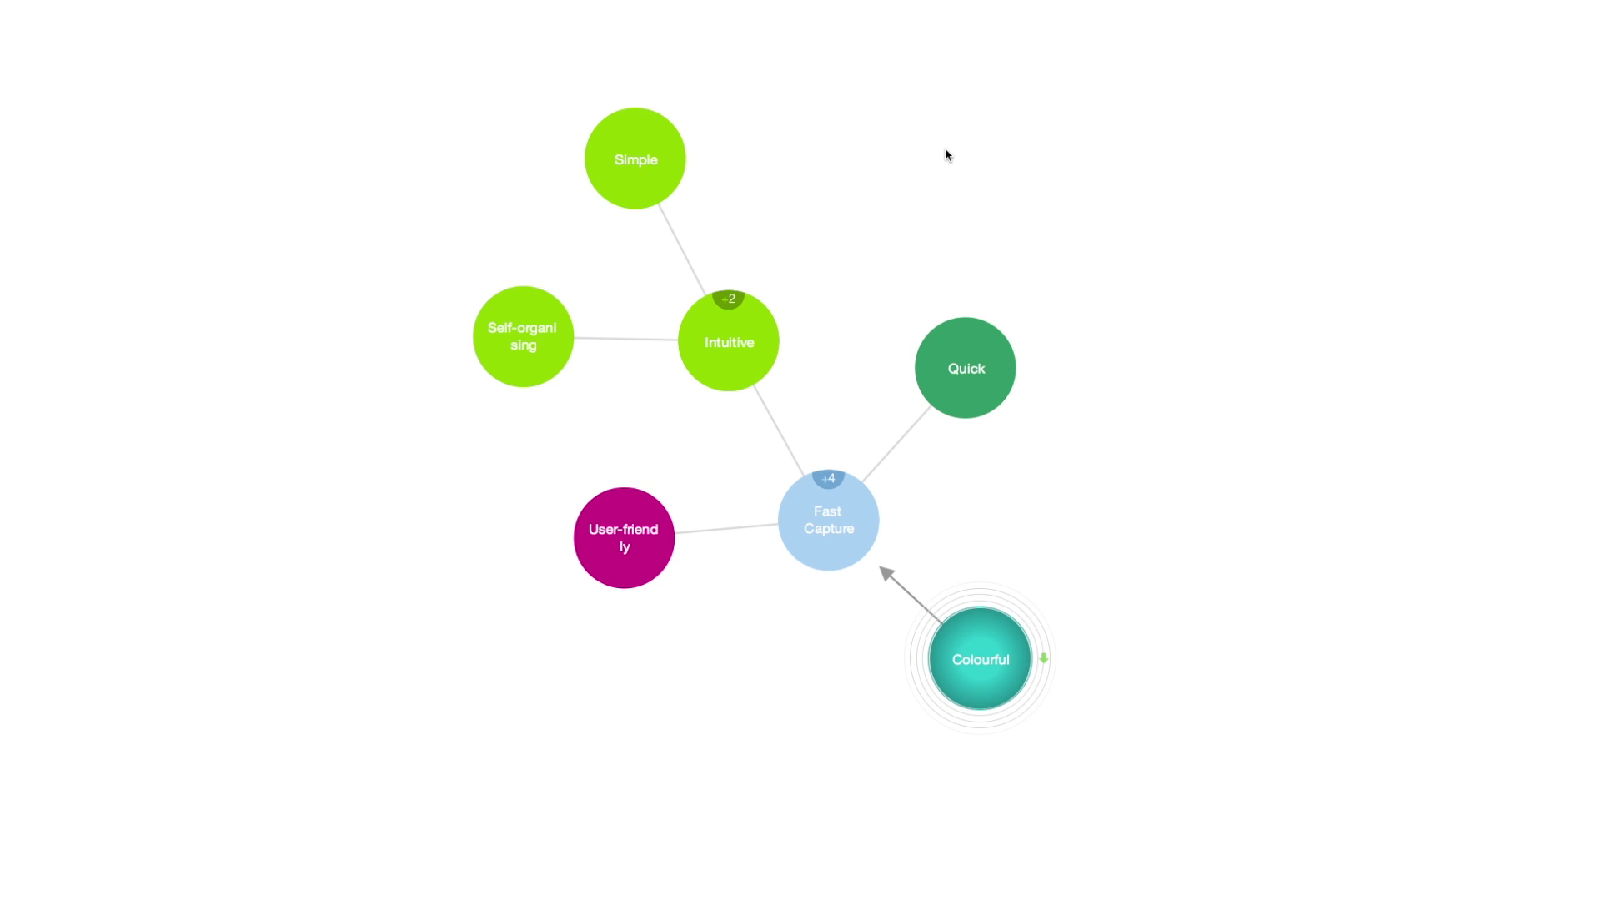
pyautogui.moveTo(948, 154); pyautogui.dragTo(1019, 219)
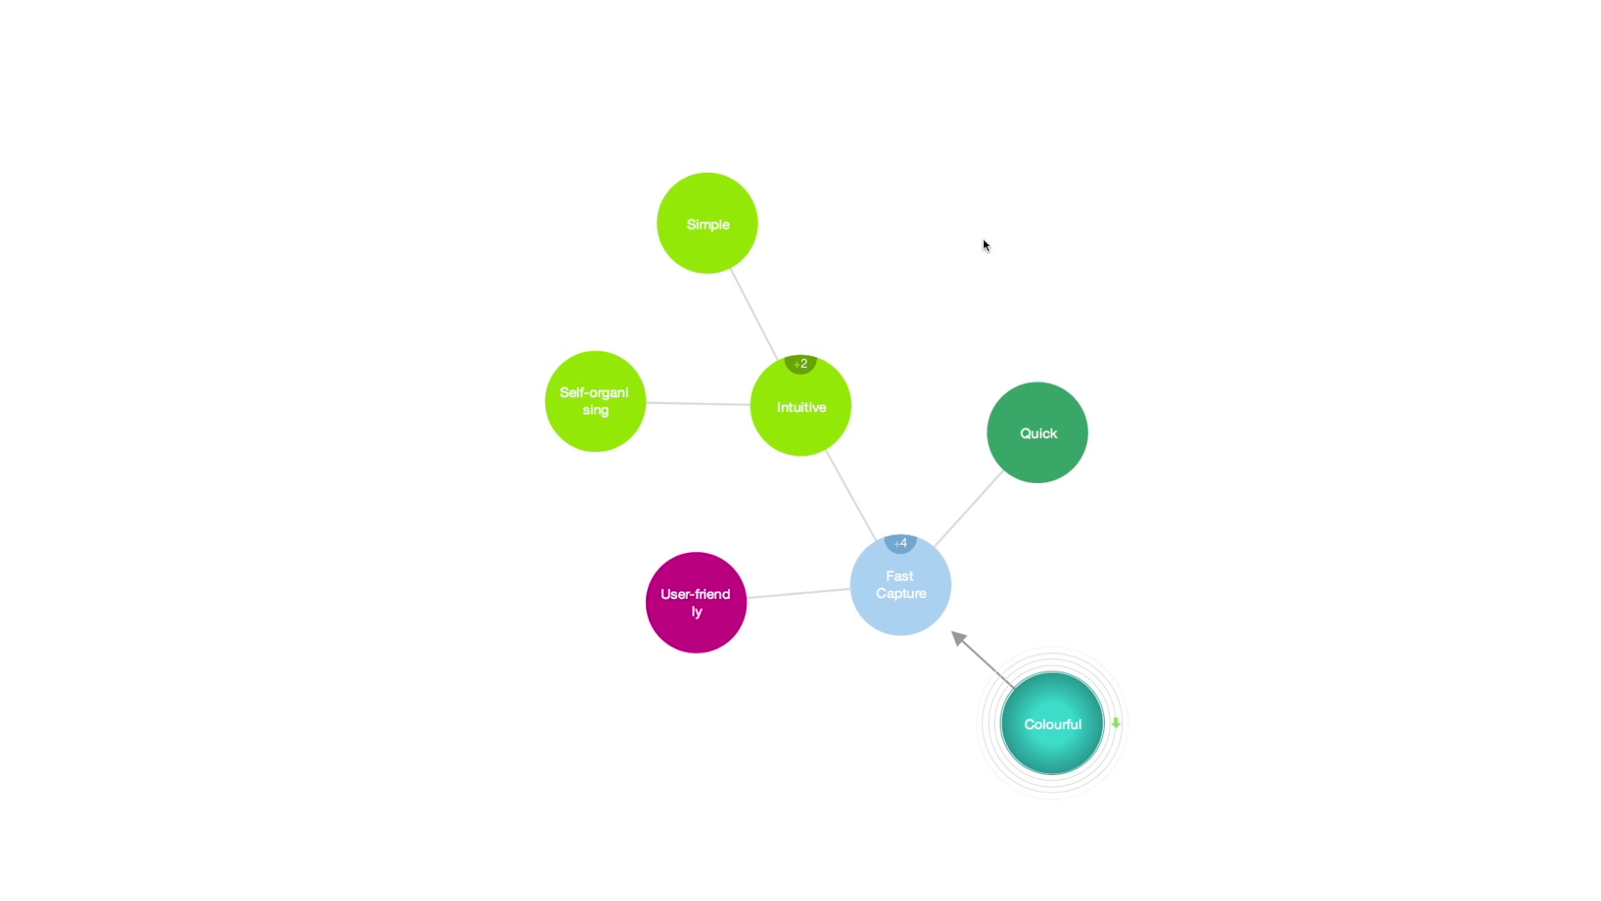